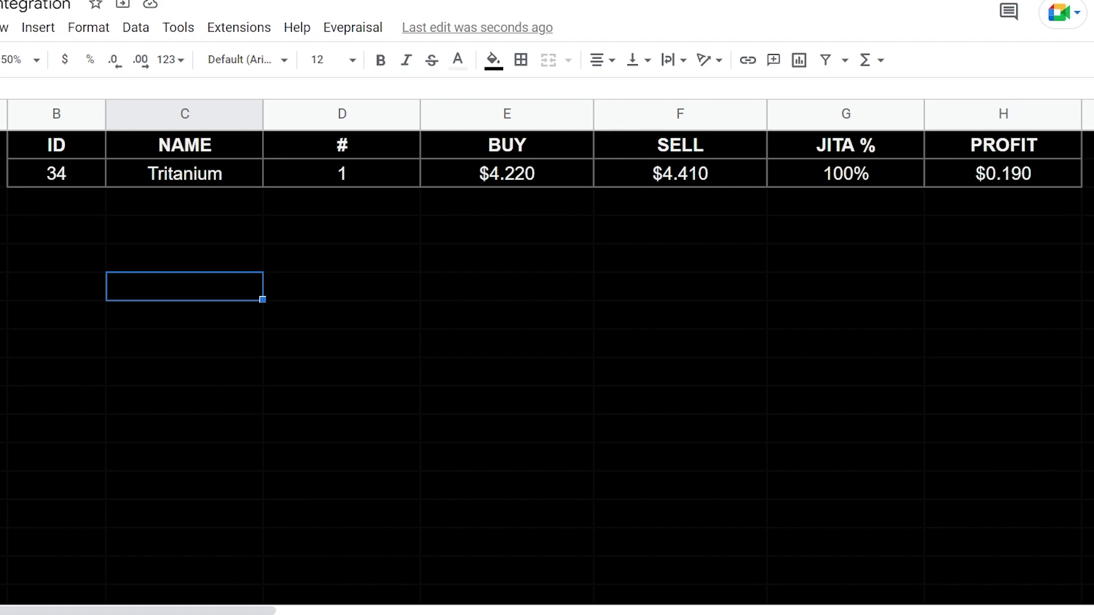
Step: Examine the finished Tritanium price table cell by cell, from the ID and NAME columns through to the profit figures
left_click(342, 258)
key("Up")
key("Up")
key("Left")
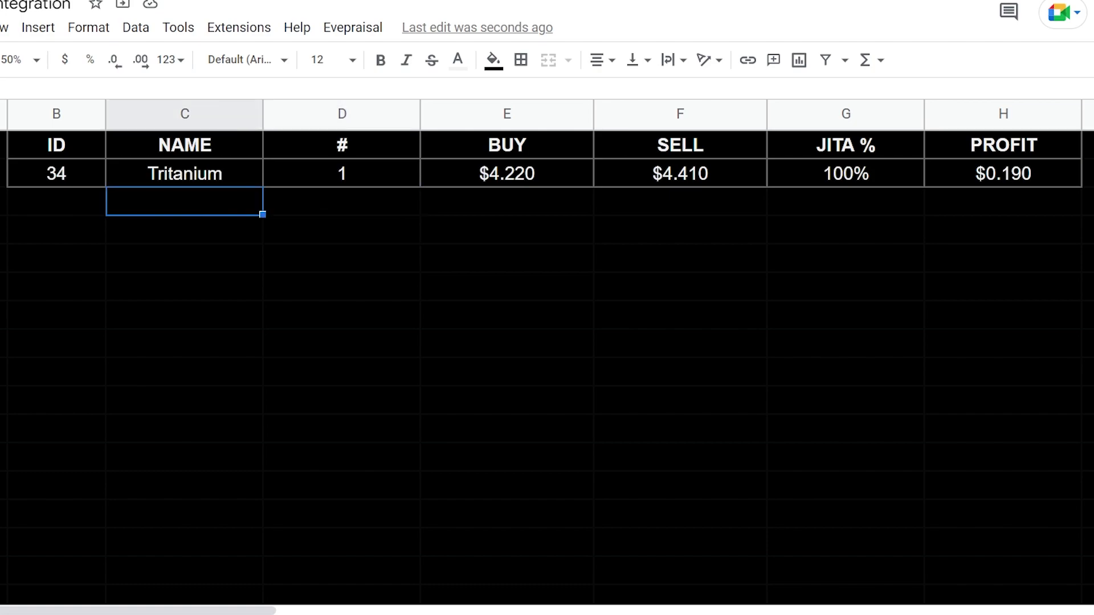
key("Up")
key("Left")
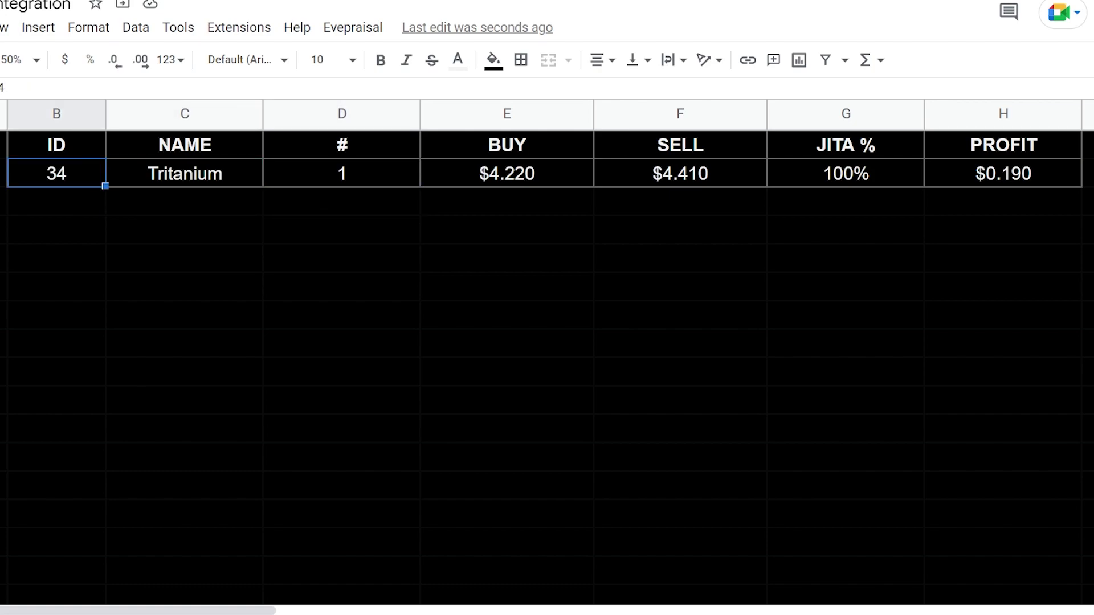
key("Right")
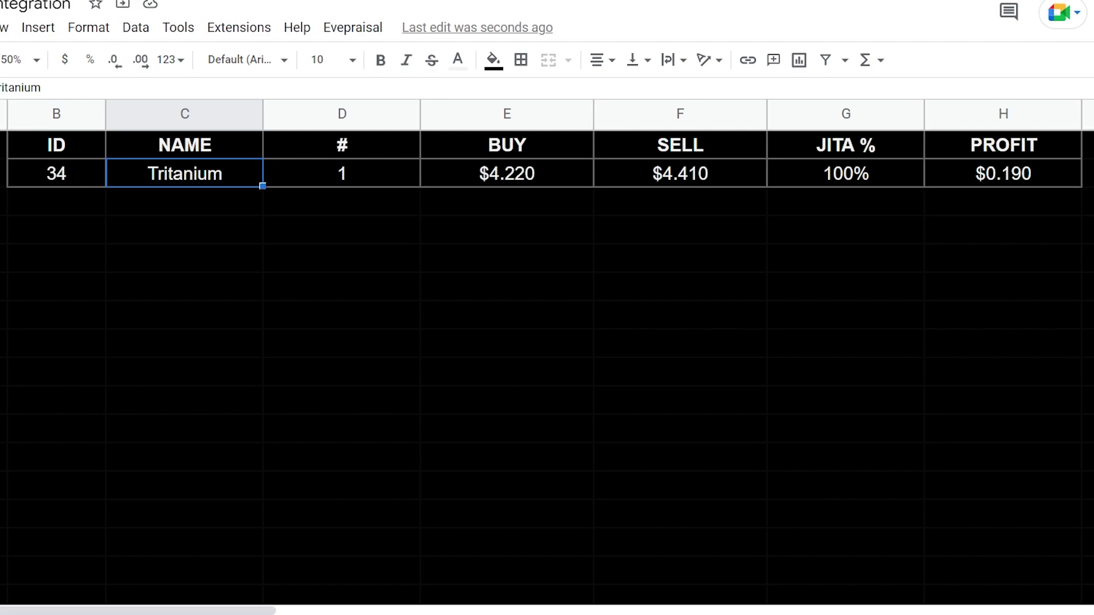
key("Right")
key("Right")
key("Right")
key("Right")
key("Right")
key("Left")
key("Left")
key("Left")
key("Left")
key("Down")
key("Right")
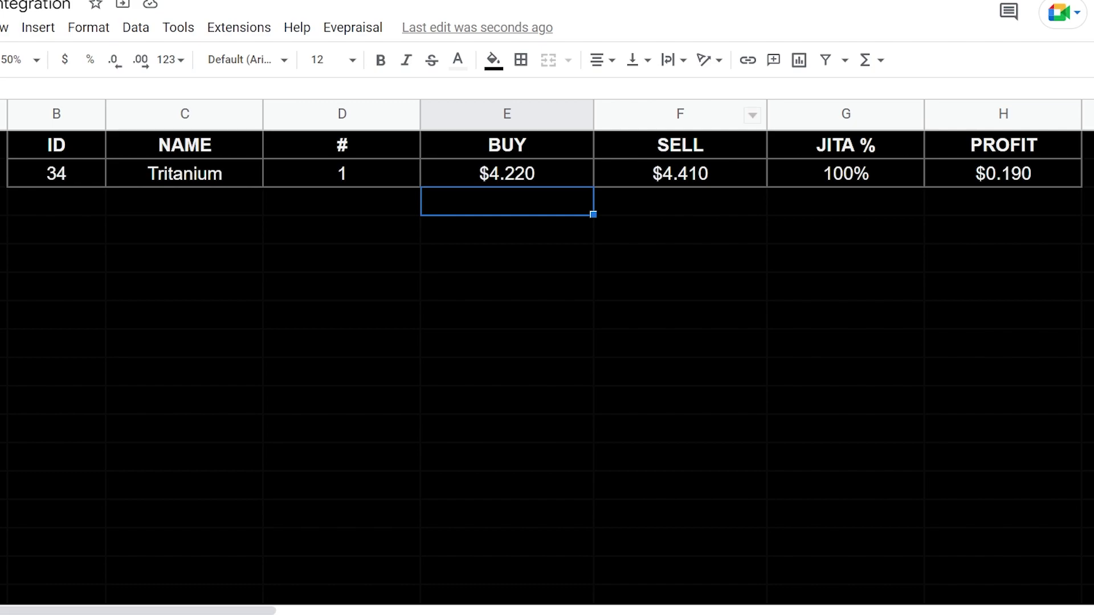
left_click(508, 287)
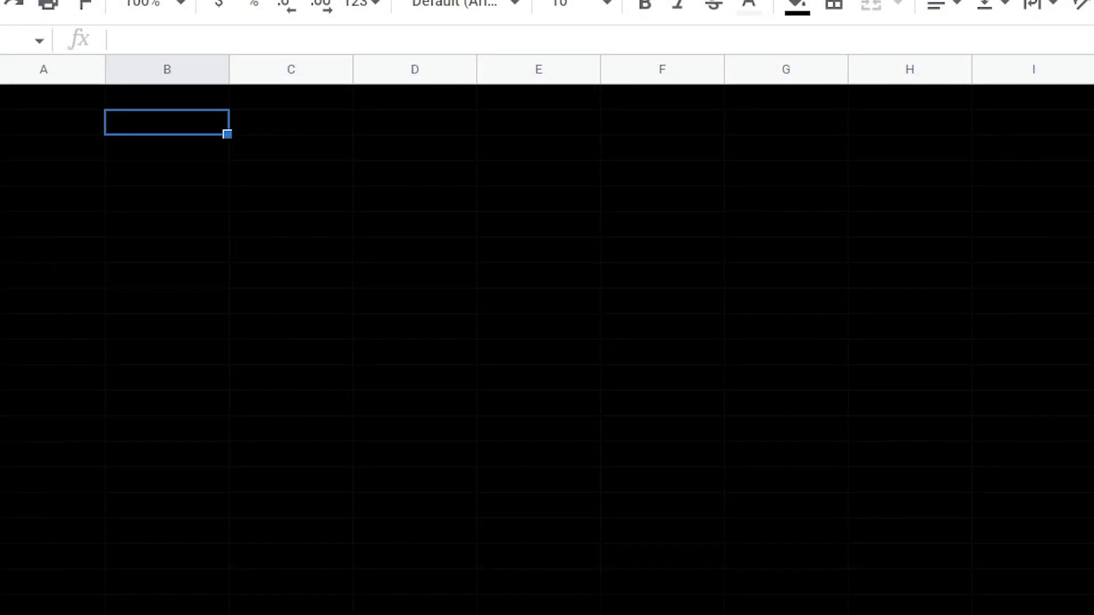
Step: Enter the column headings ID, NAME, #, BUY and SELL in cells B2 to F2
type("ID")
key("Tab")
type("NAME")
key("Tab")
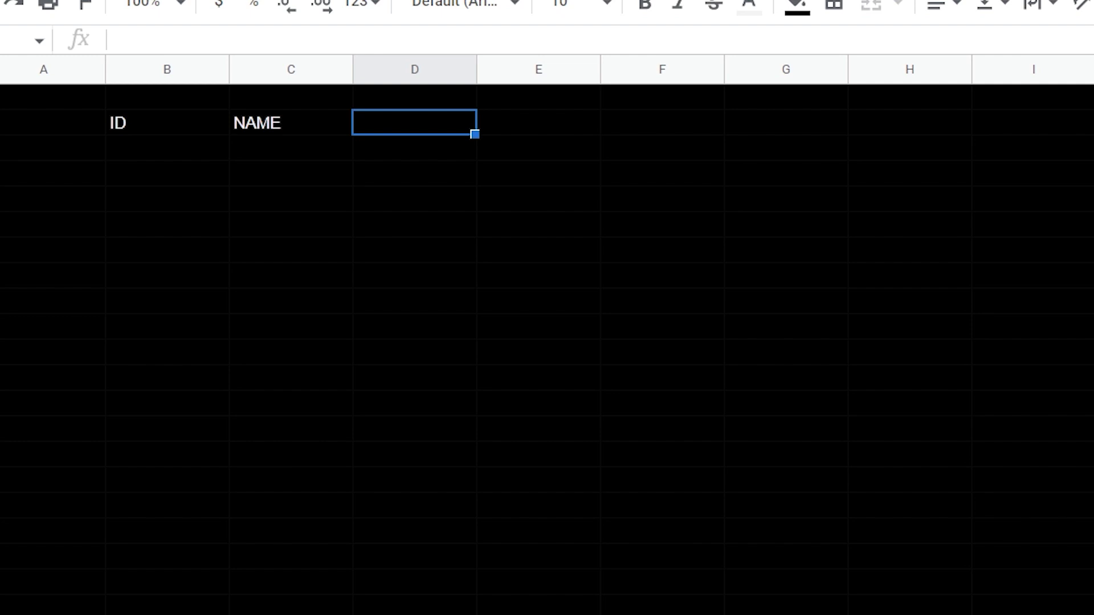
type("#")
key("Tab")
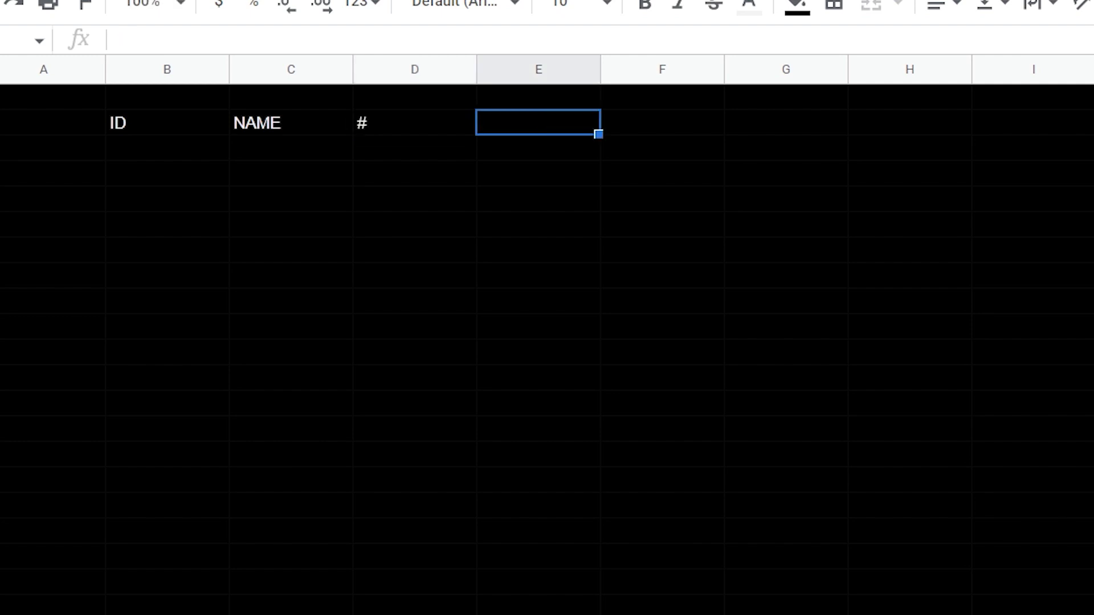
type("BUY")
key("Tab")
type("SELL")
key("Tab")
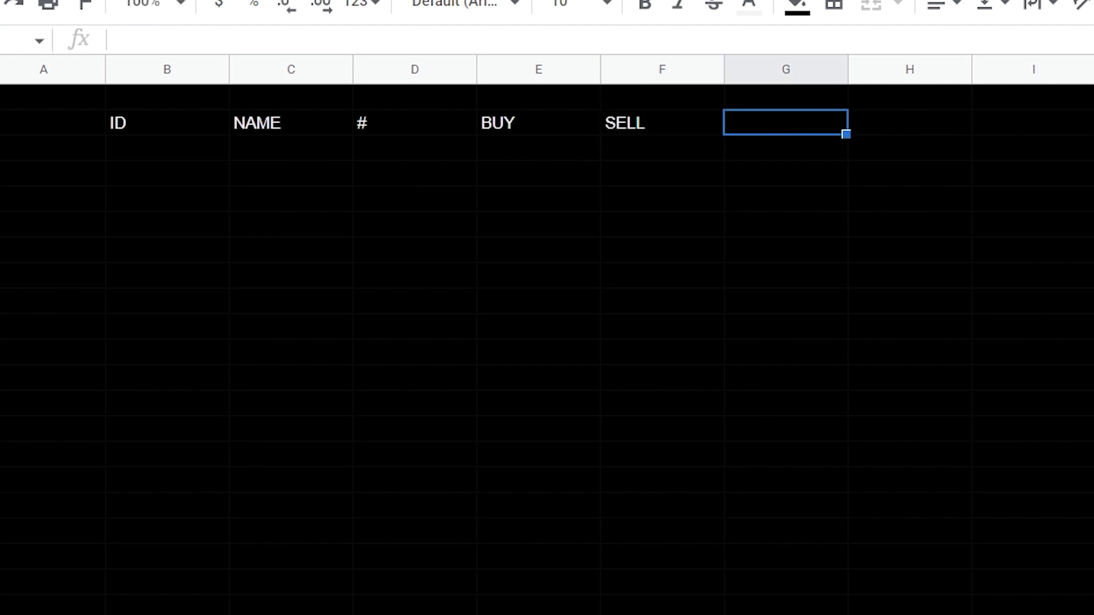
Step: Complete the heading row with JITA % in G2 and PROFIT in H2
type("JITA")
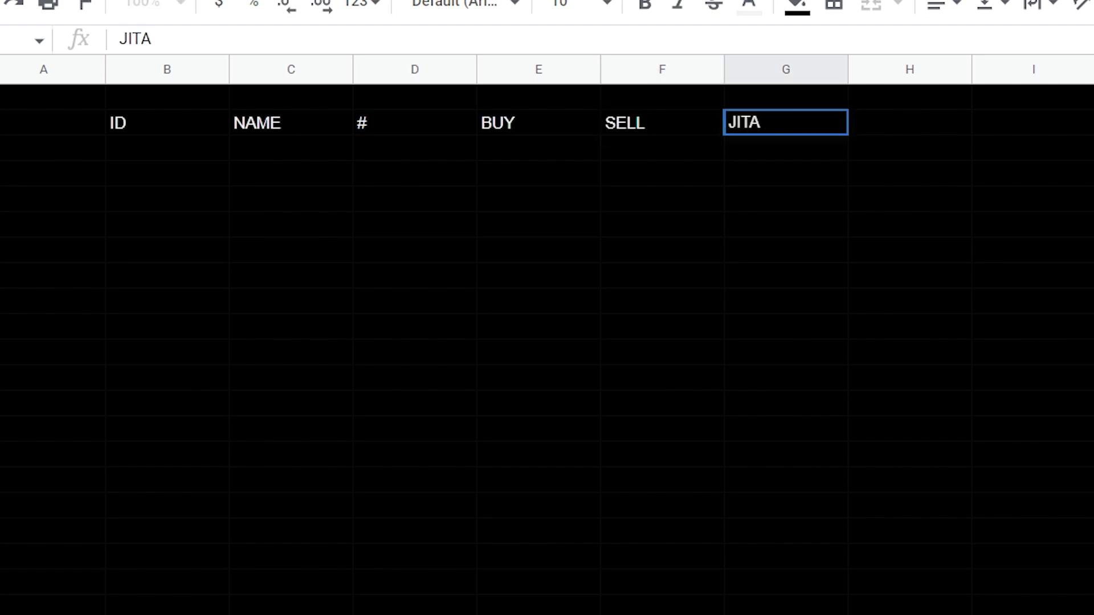
type(" %")
key("Tab")
type("POROFIT")
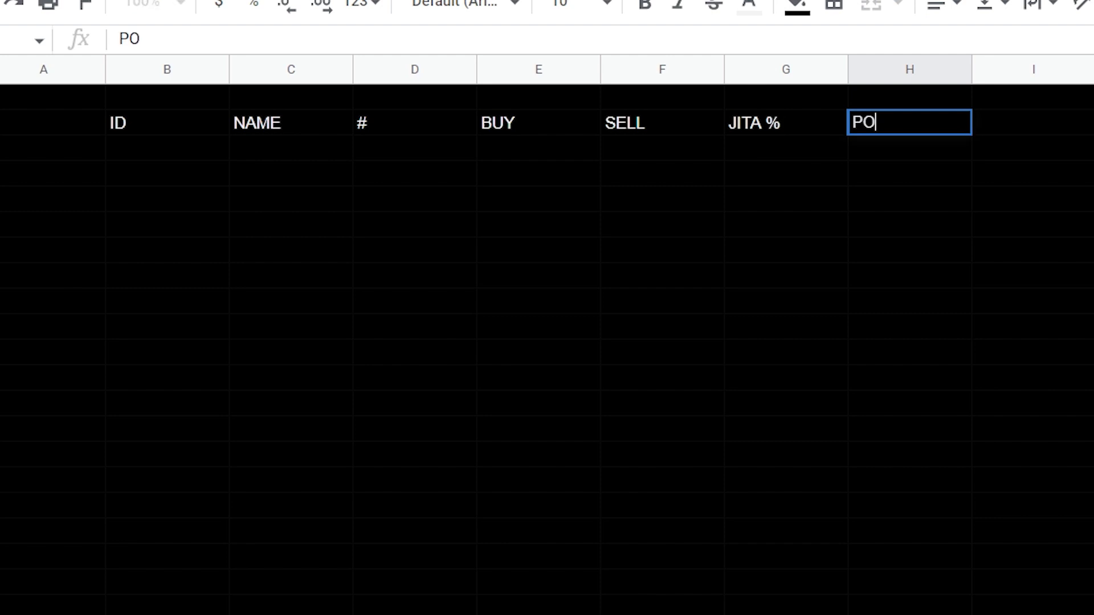
key("BackSpace")
key("BackSpace")
key("BackSpace")
key("BackSpace")
key("BackSpace")
key("BackSpace")
key("BackSpace")
type("PROFIT")
key("Return")
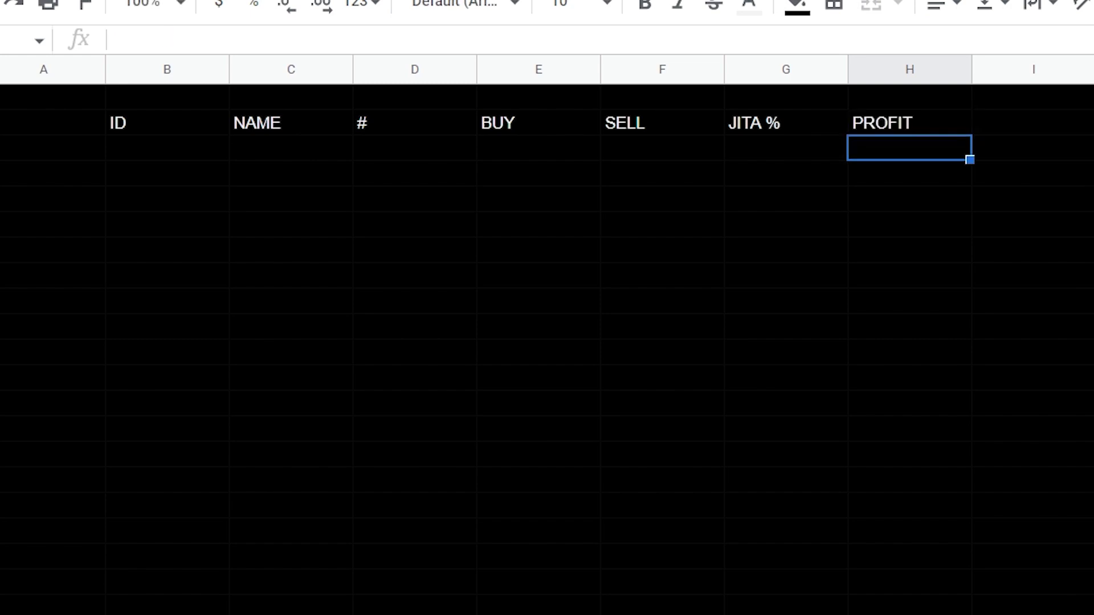
Step: Center the contents of the heading row and the empty row beneath it horizontally
key("ctrl+a")
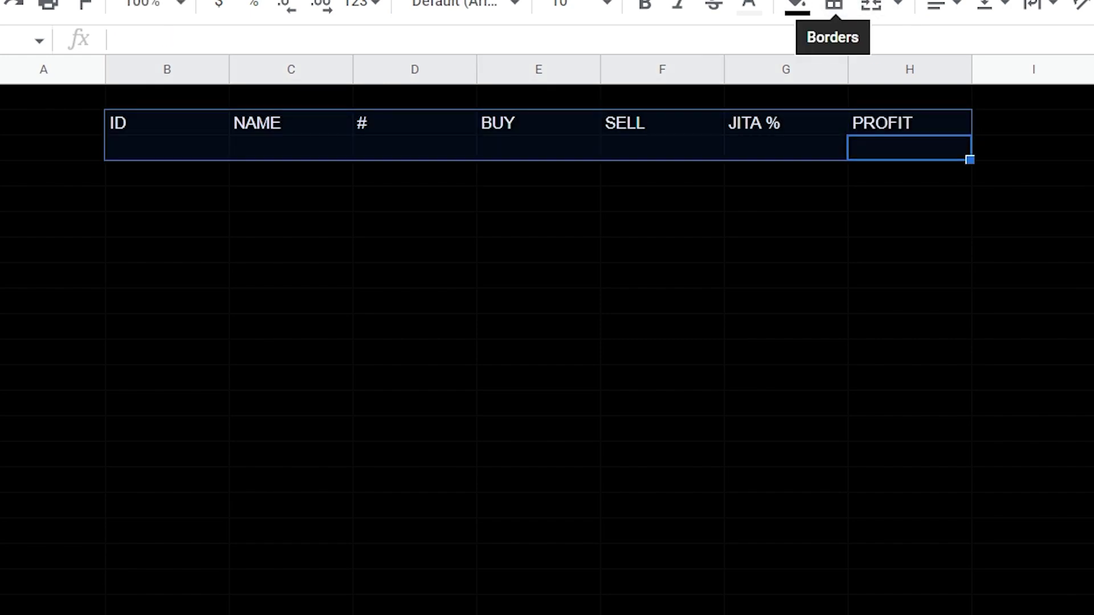
left_click(937, 6)
left_click(969, 41)
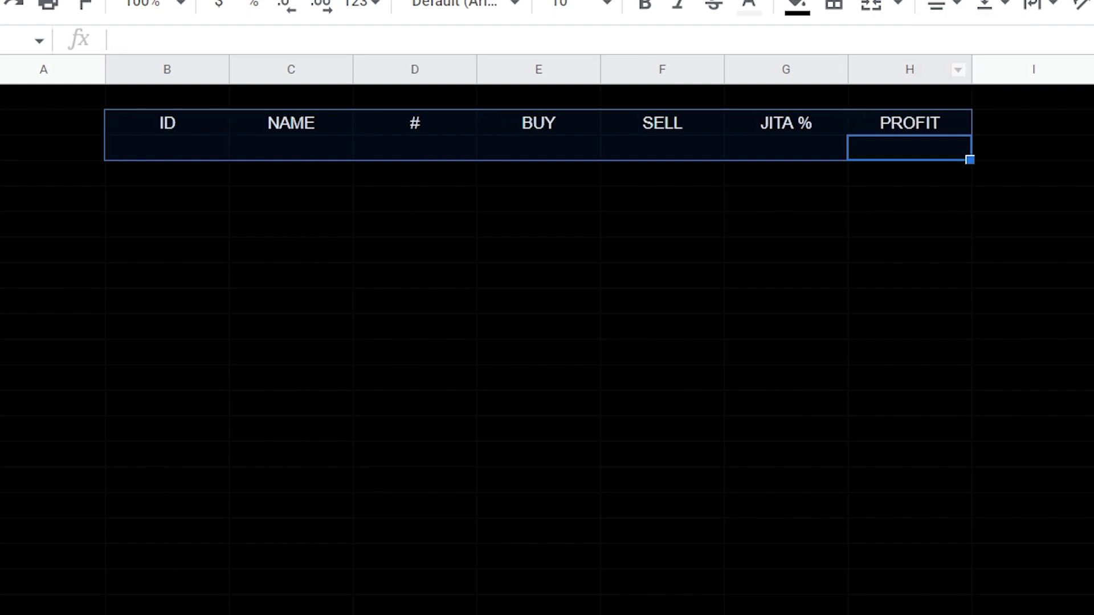
Step: Apply dark grey borders around all cells of the range B2:H3
left_click(663, 224)
left_click(167, 173)
left_click_drag(167, 123, 910, 149)
left_click(834, 5)
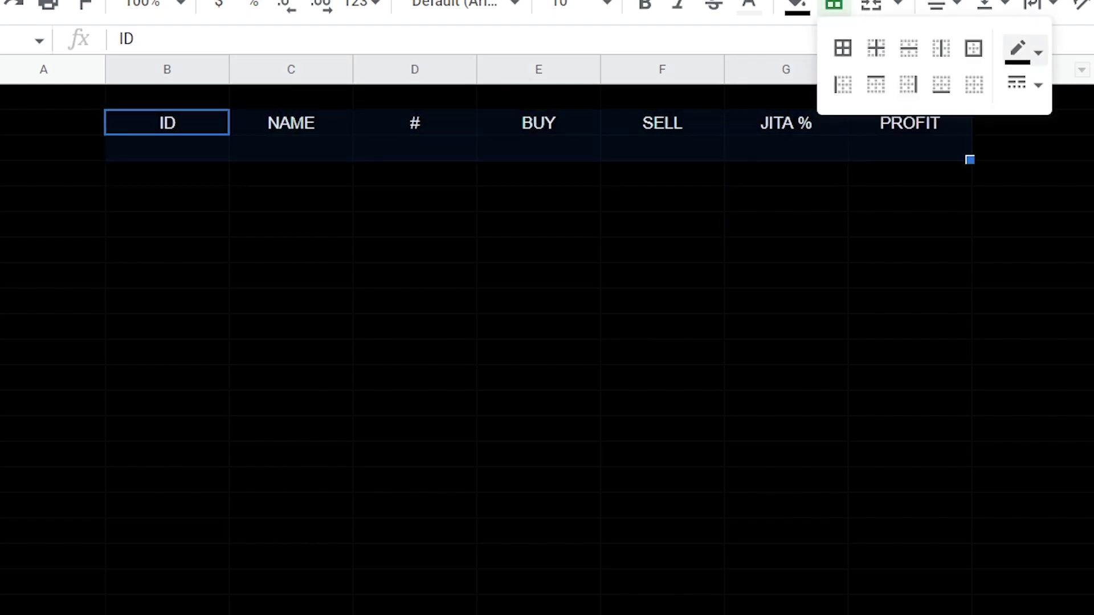
left_click(1026, 50)
left_click(1029, 135)
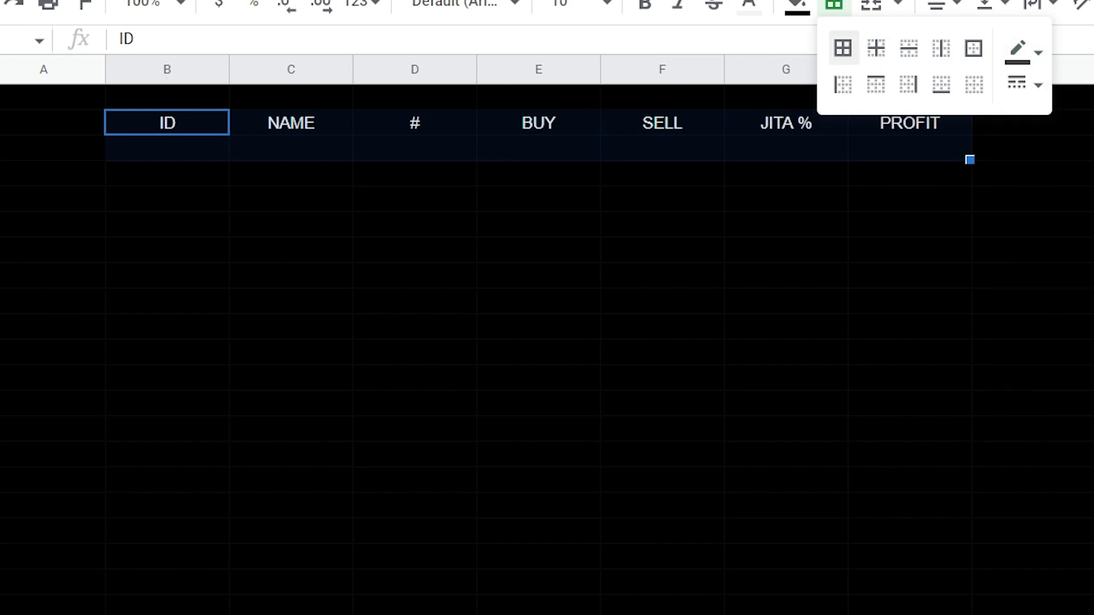
left_click(843, 48)
left_click(538, 301)
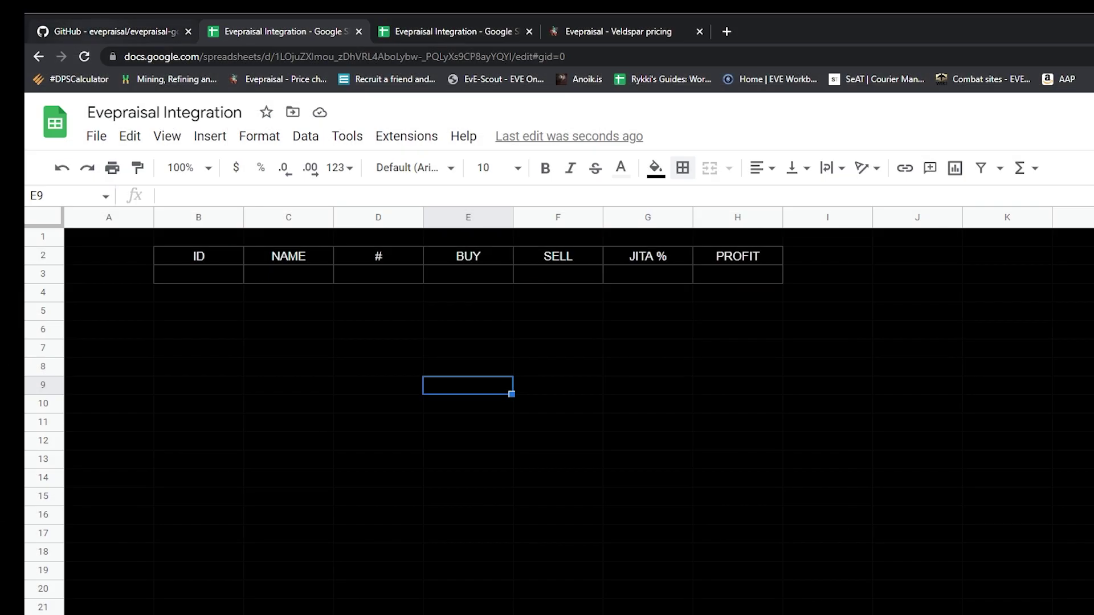
Step: Switch to the evepraisal-google-sheets GitHub page and open the Evepraisal.gs script linked in the install instructions
left_click(114, 32)
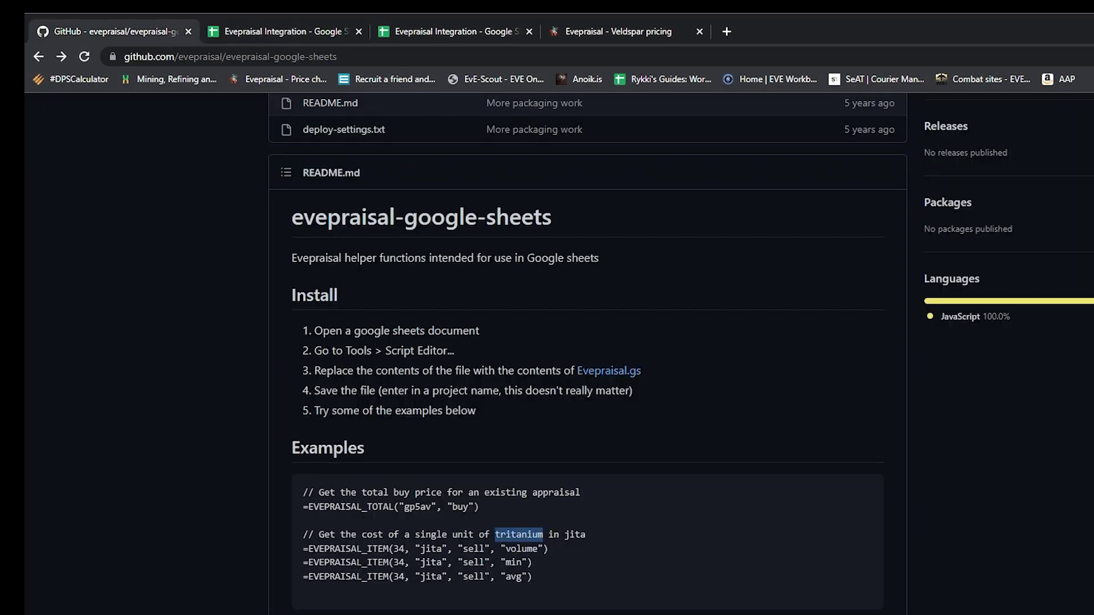
left_click(593, 451)
scroll(592, 453, "up", 5)
scroll(593, 458, "down", 4)
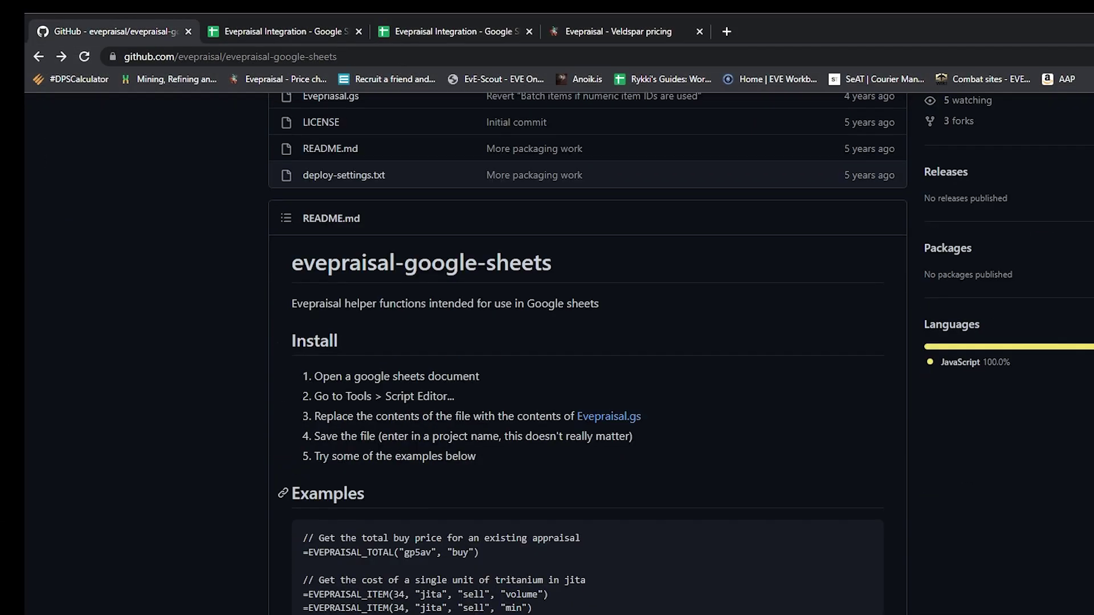
left_click(608, 416)
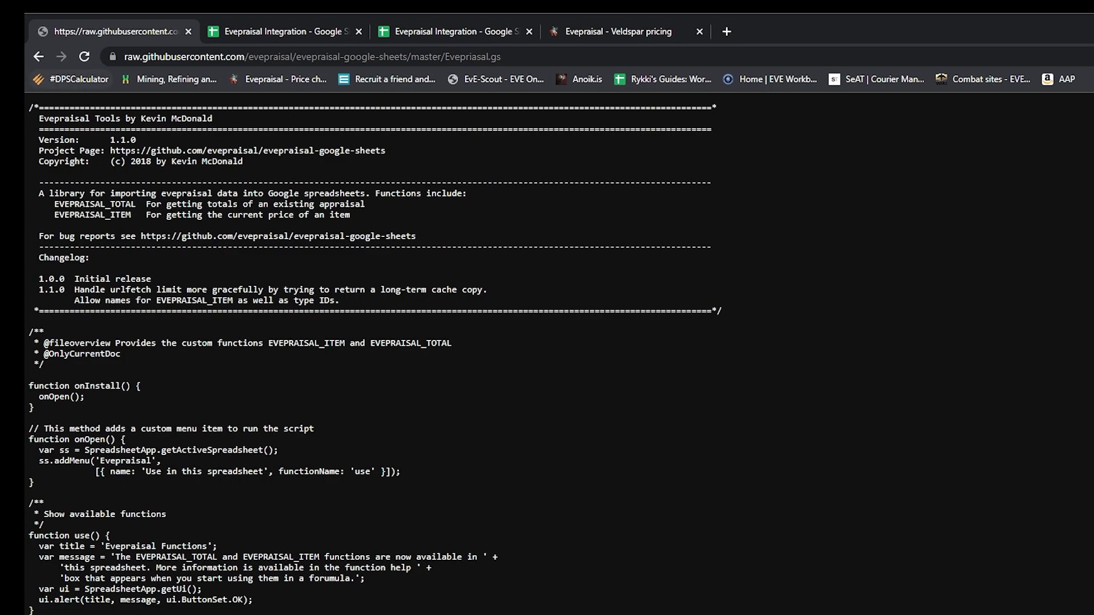
left_click(38, 56)
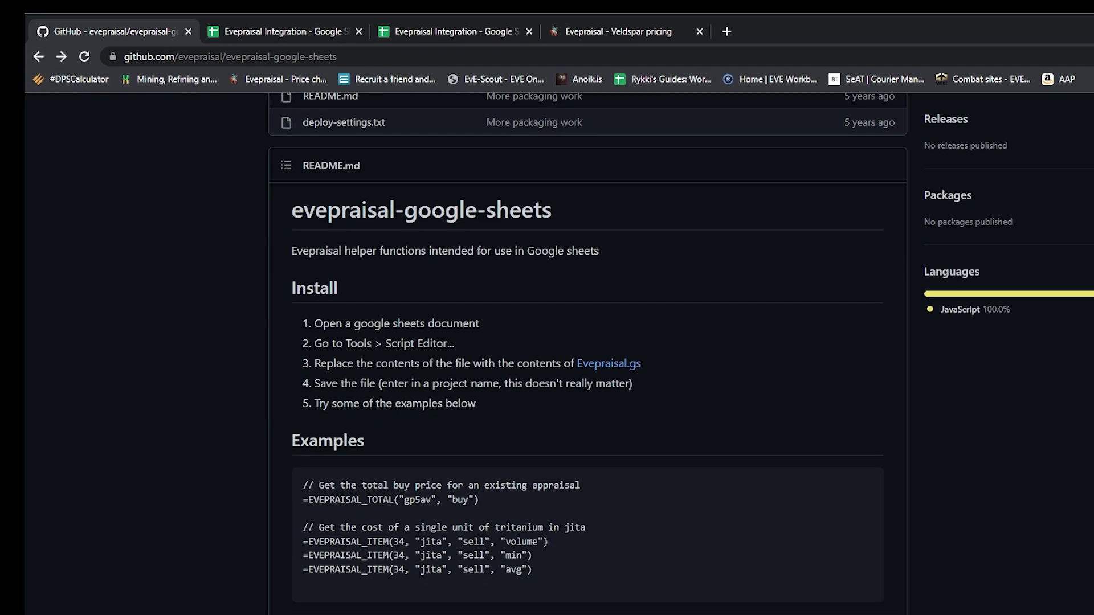
left_click(609, 363)
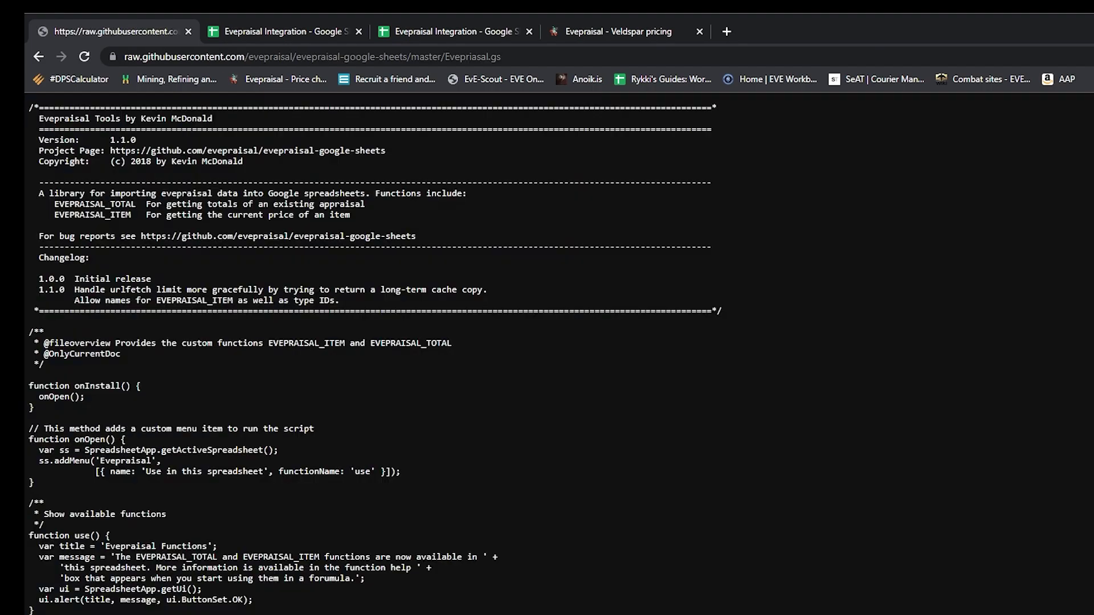
Step: Look over the raw Evepraisal.gs script and copy its entire contents
scroll(559, 354, "down", 12)
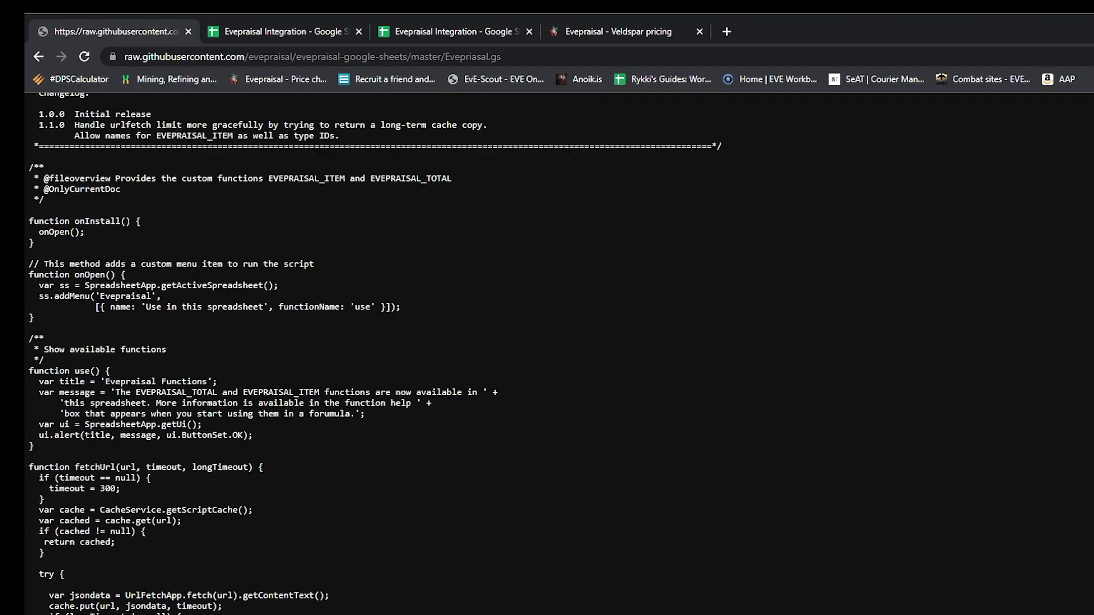
scroll(559, 354, "up", 12)
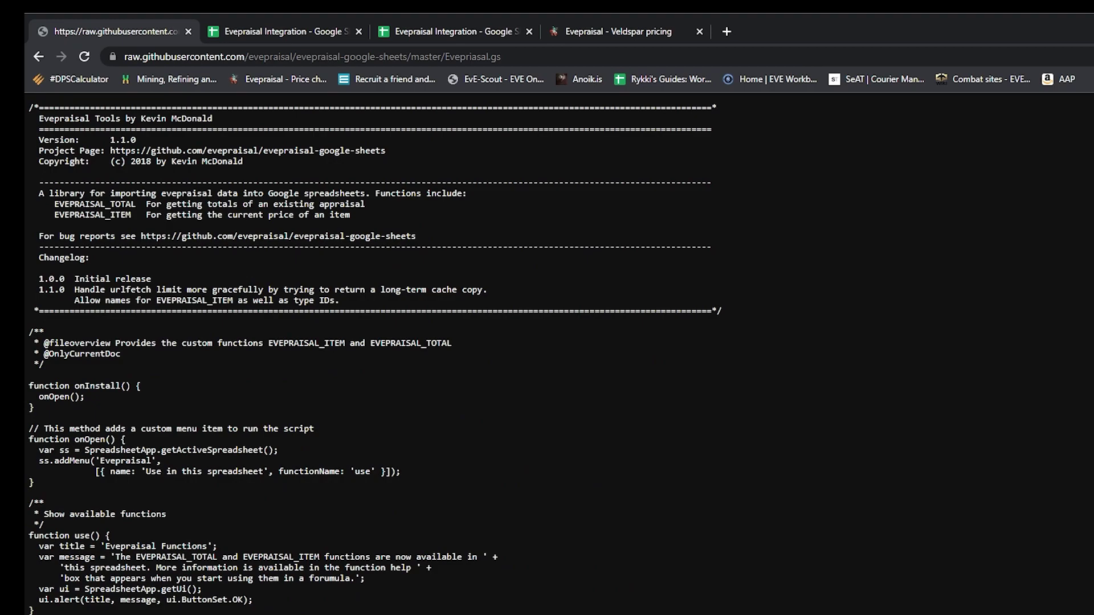
key("ctrl+a")
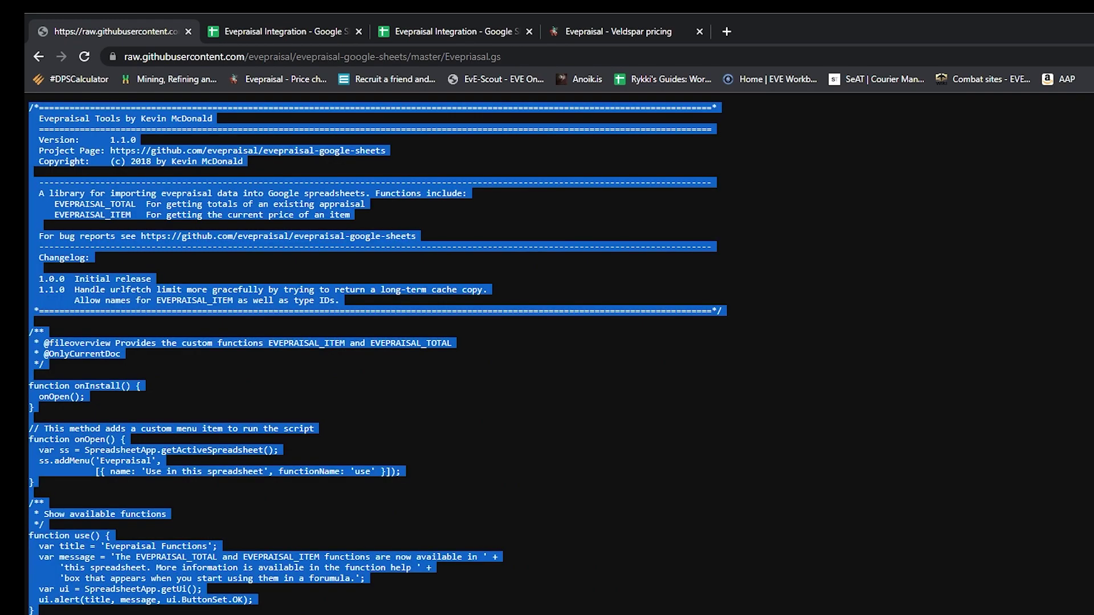
Step: Return to the Evepraisal Integration spreadsheet with the new table and open its Apps Script editor
left_click(309, 32)
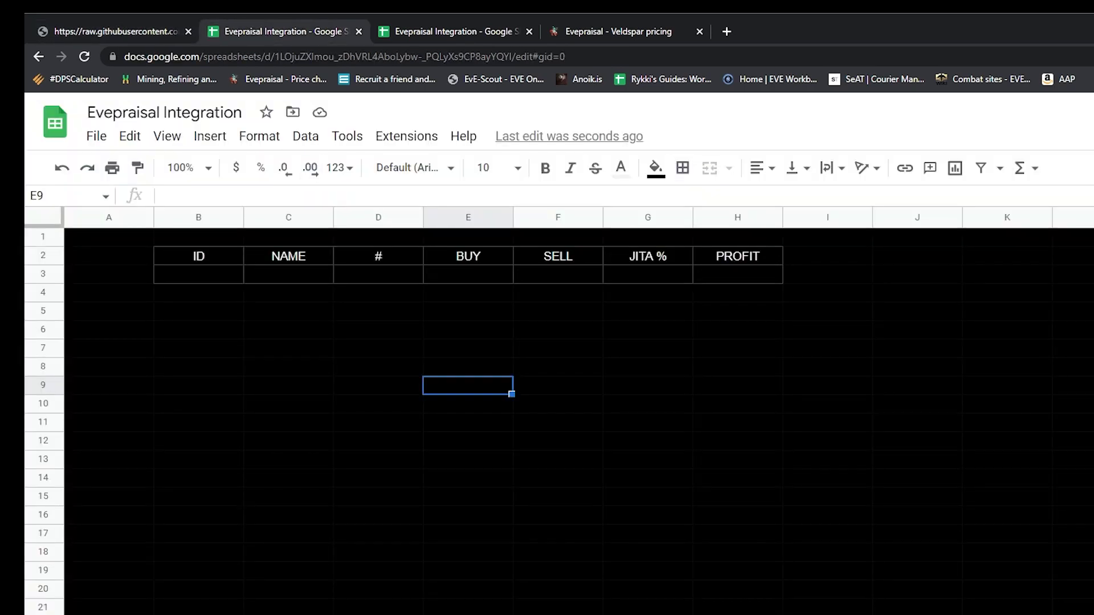
left_click(468, 330)
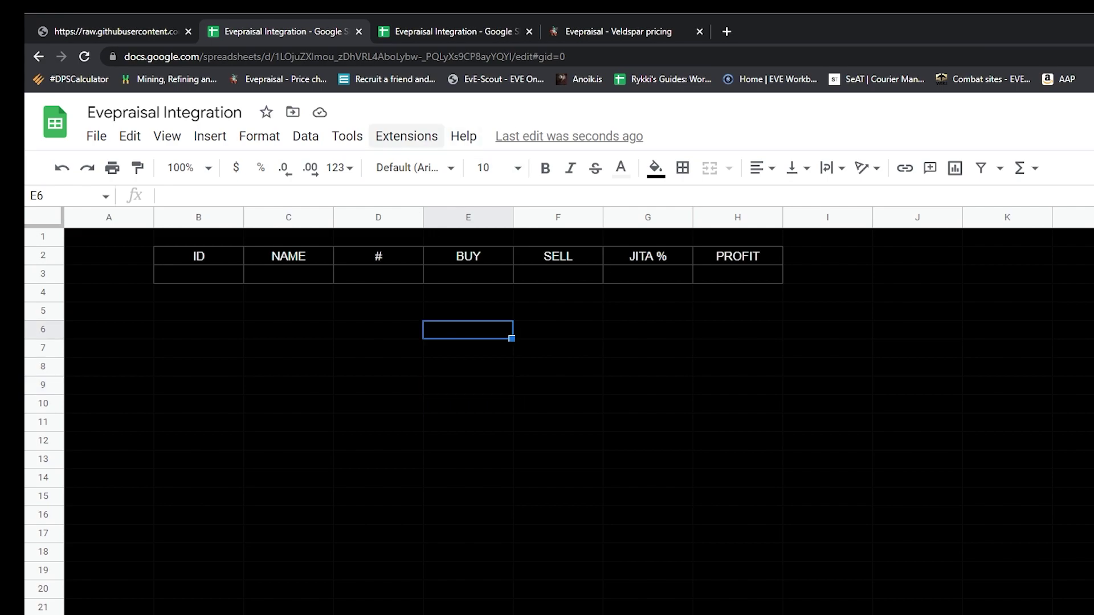
left_click(407, 136)
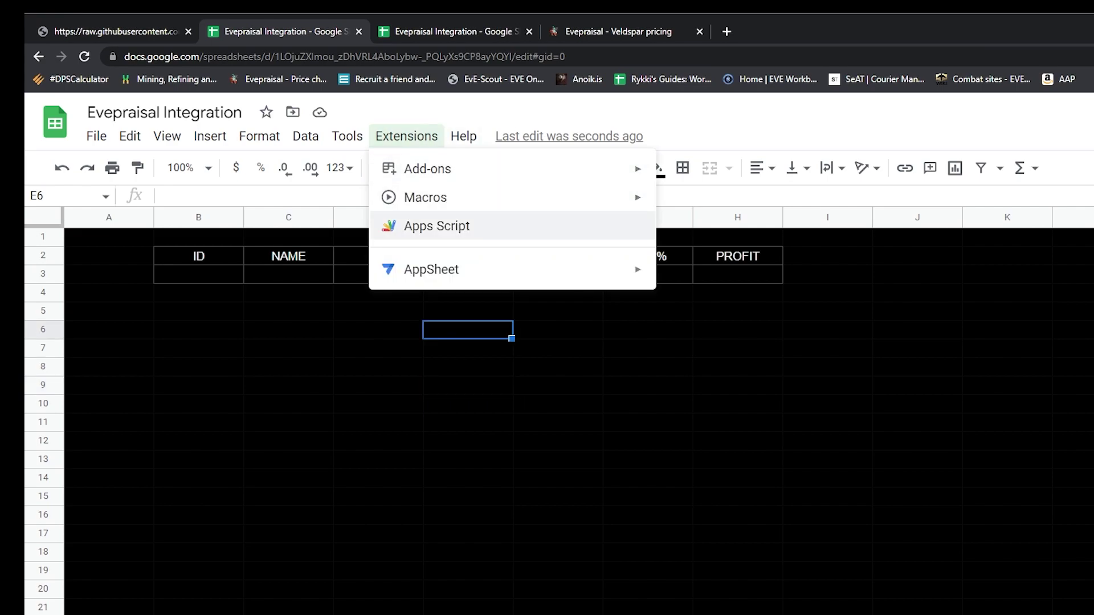
left_click(437, 226)
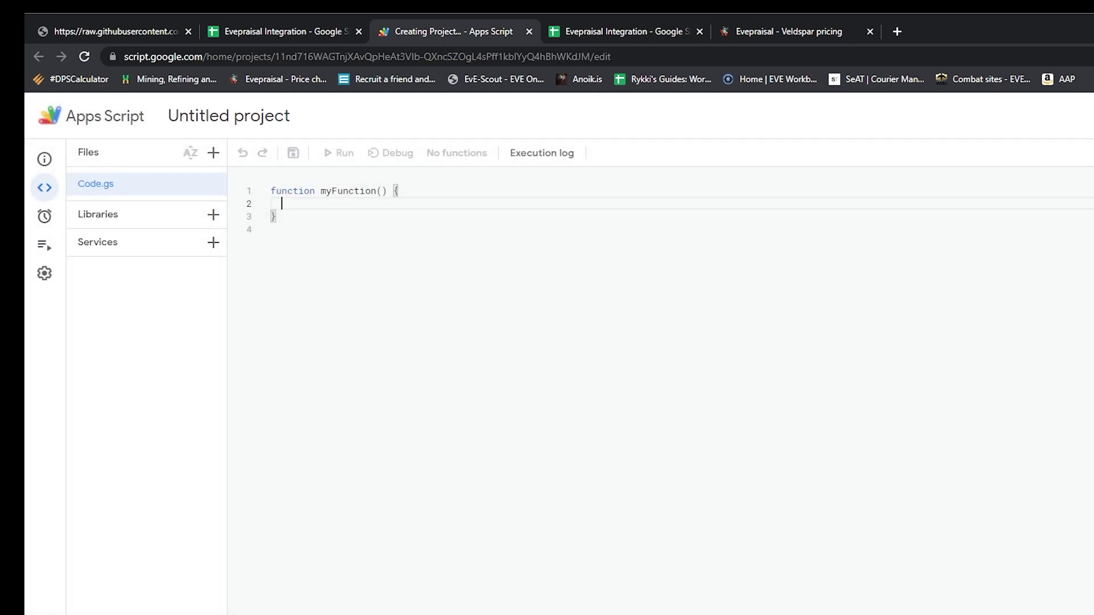
Step: Replace the default myFunction code in Code.gs with the copied Evepraisal script
key("ctrl+a")
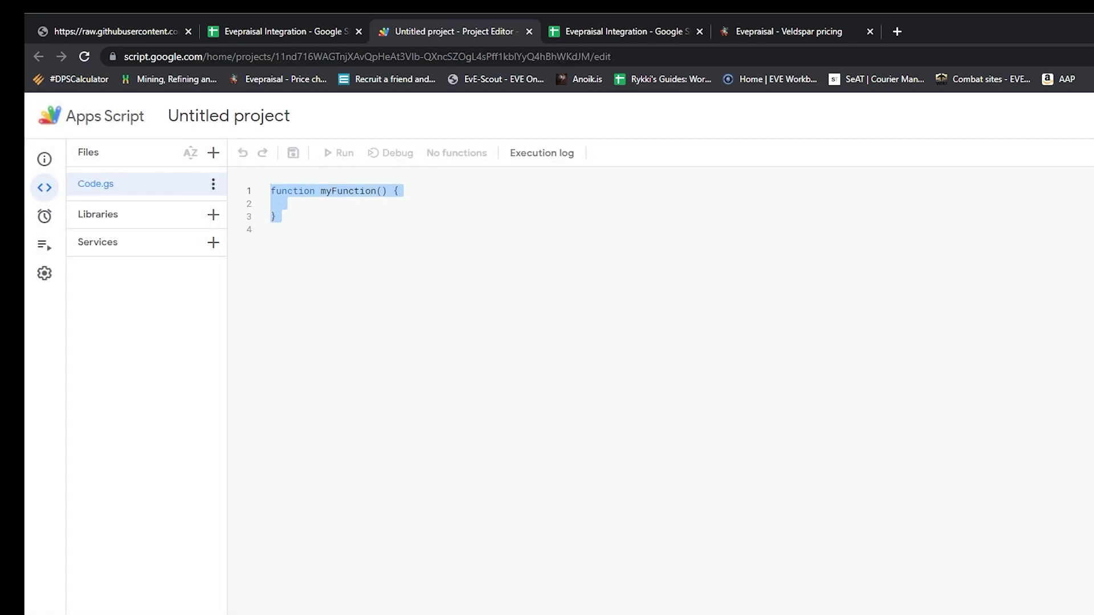
left_click_drag(273, 232, 270, 191)
key("ctrl+v")
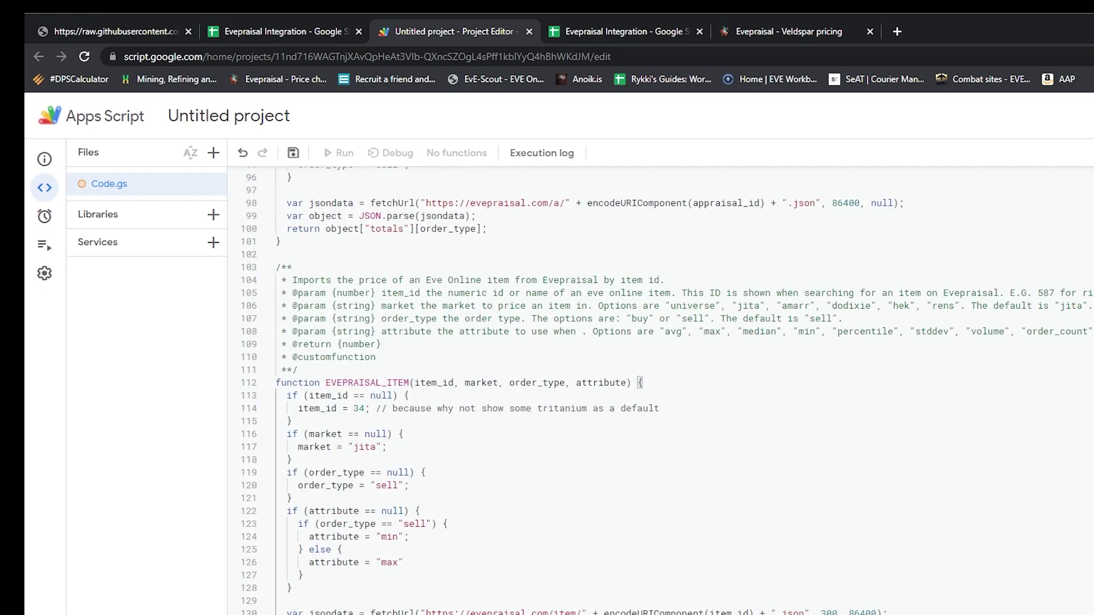
scroll(655, 387, "up", 20)
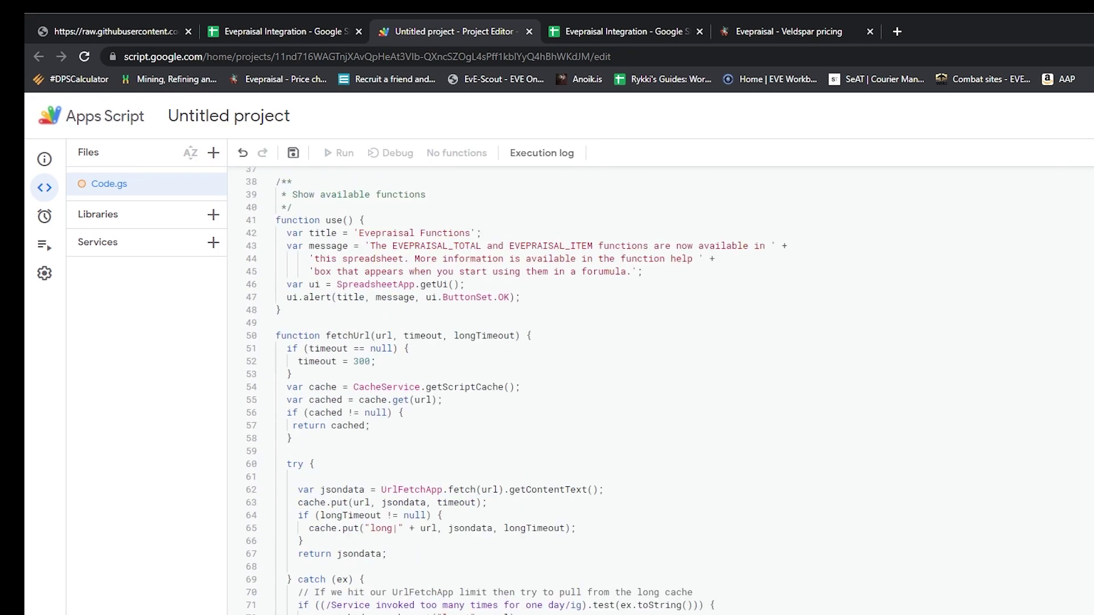
scroll(655, 387, "up", 3)
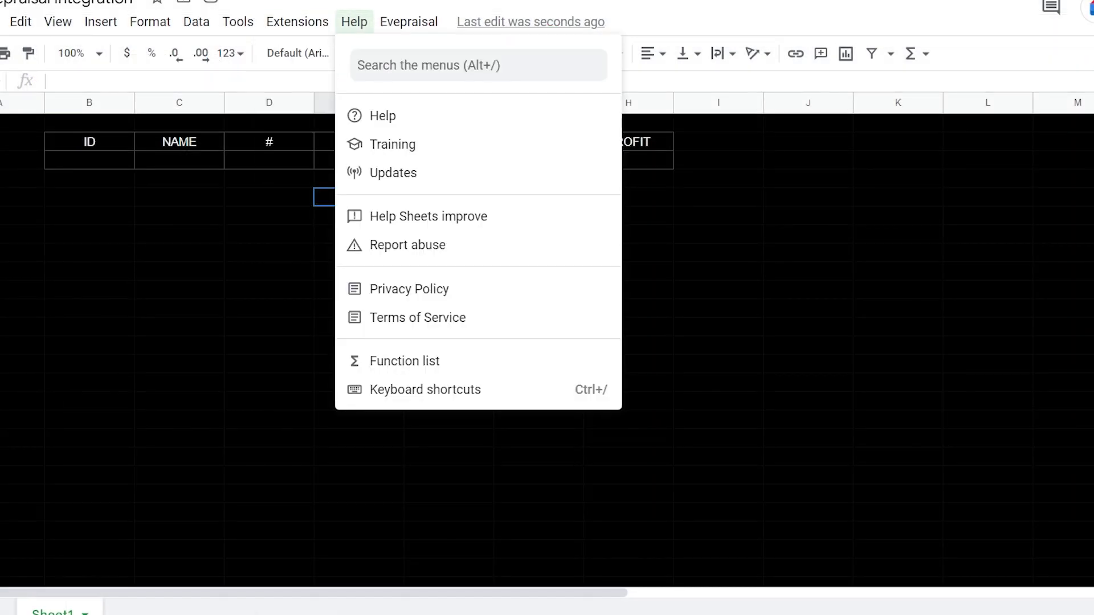
Step: Run Evepraisal's "Use in this spreadsheet" command and grant the unverified script the account access it requests
mouse_move(409, 21)
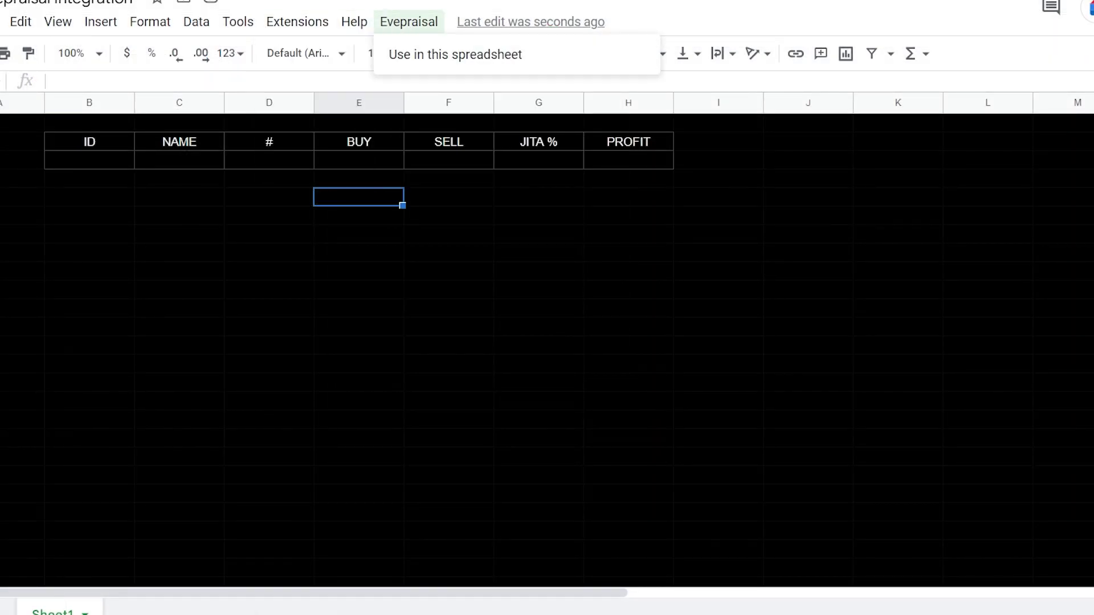
left_click(456, 54)
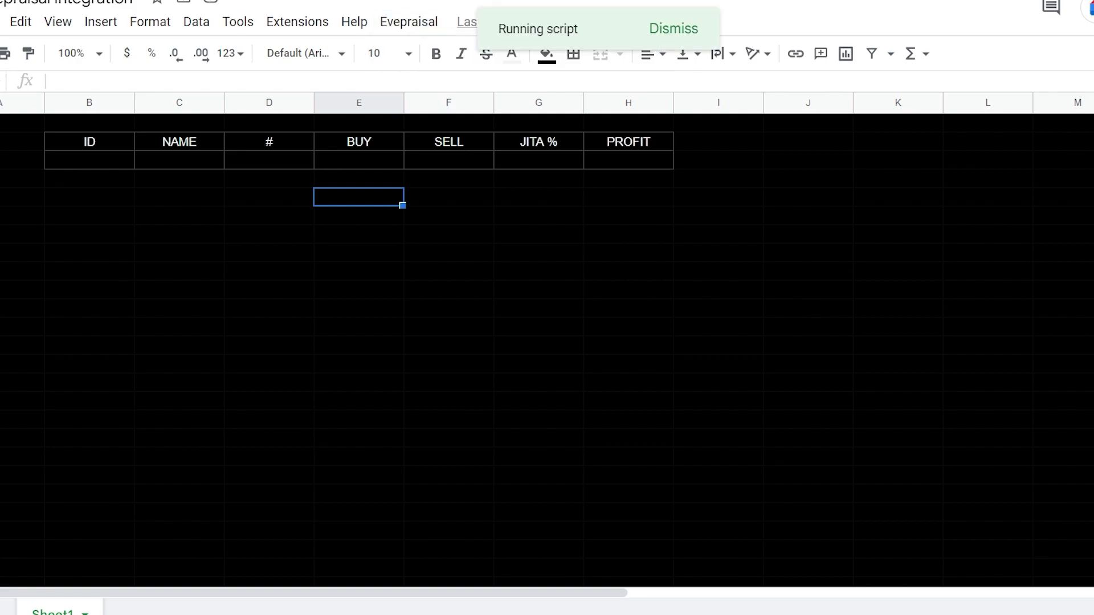
left_click(631, 346)
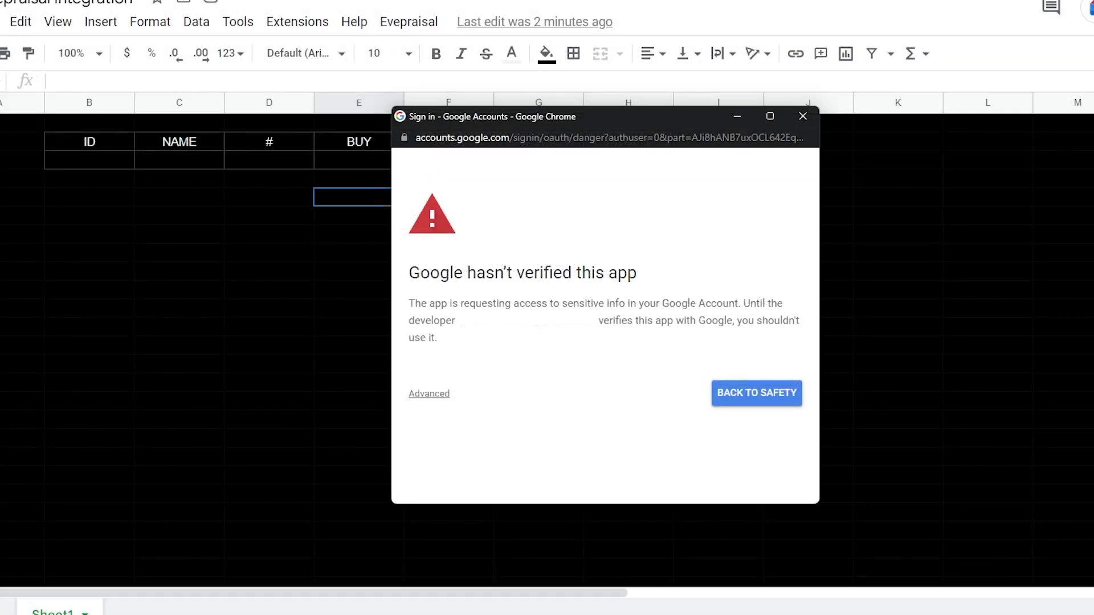
left_click(429, 394)
scroll(429, 394, "down", 2)
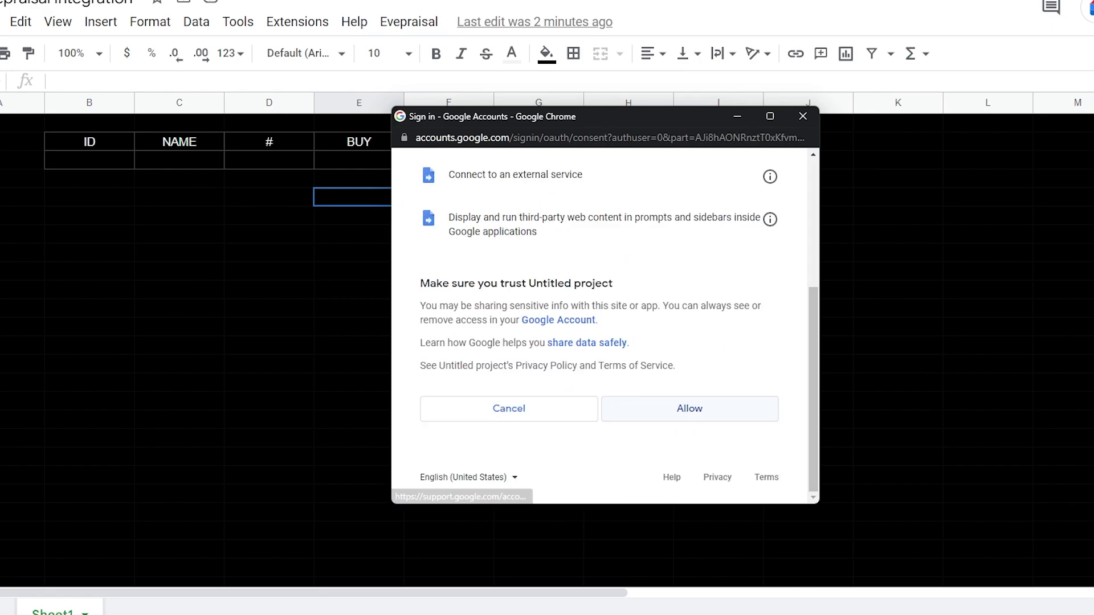
left_click(690, 408)
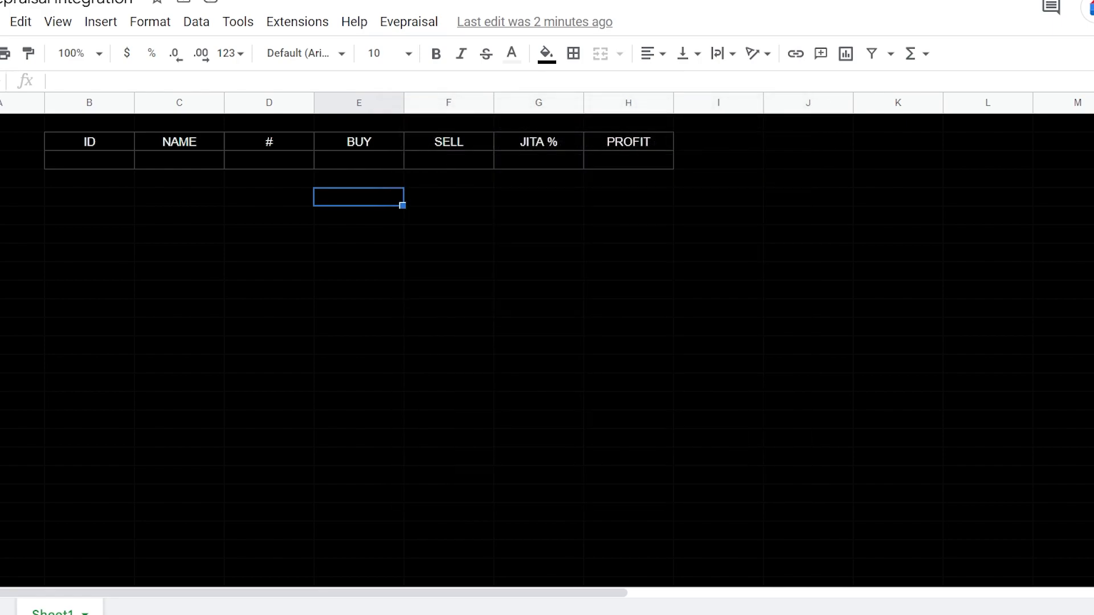
left_click(538, 216)
left_click(409, 21)
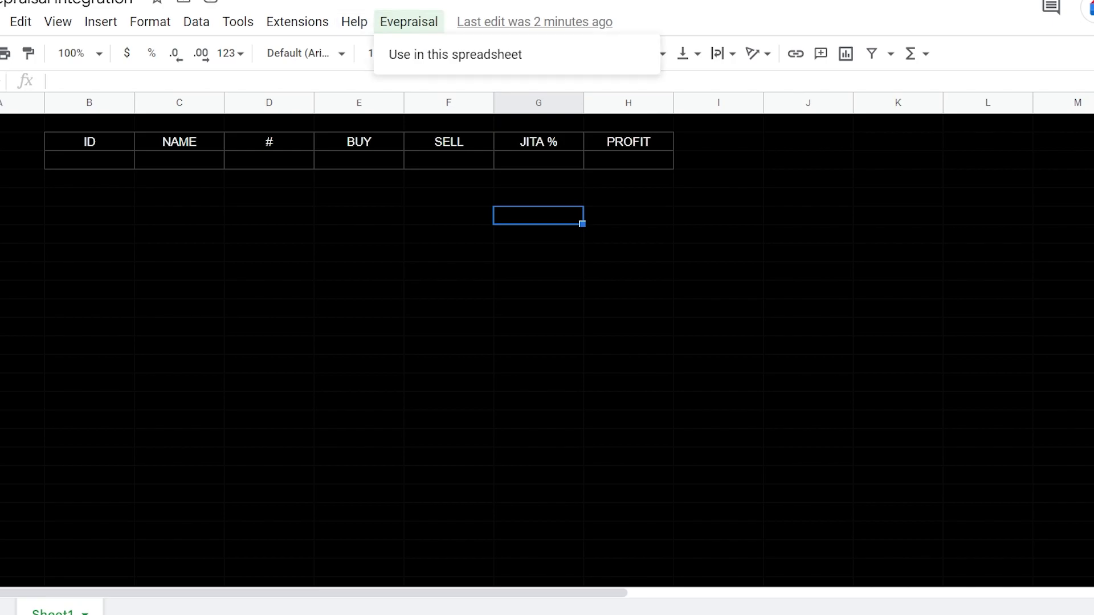
left_click(269, 197)
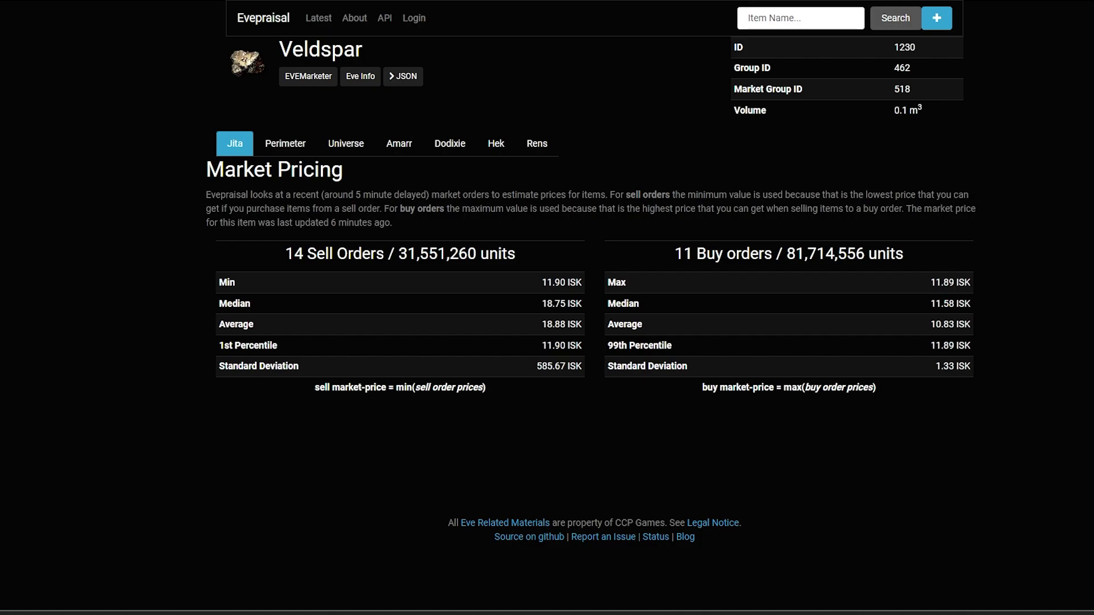
Step: On the Evepraisal site, submit a quick estimate for Veldspar in the Jita market and open the item's page
double_click(320, 50)
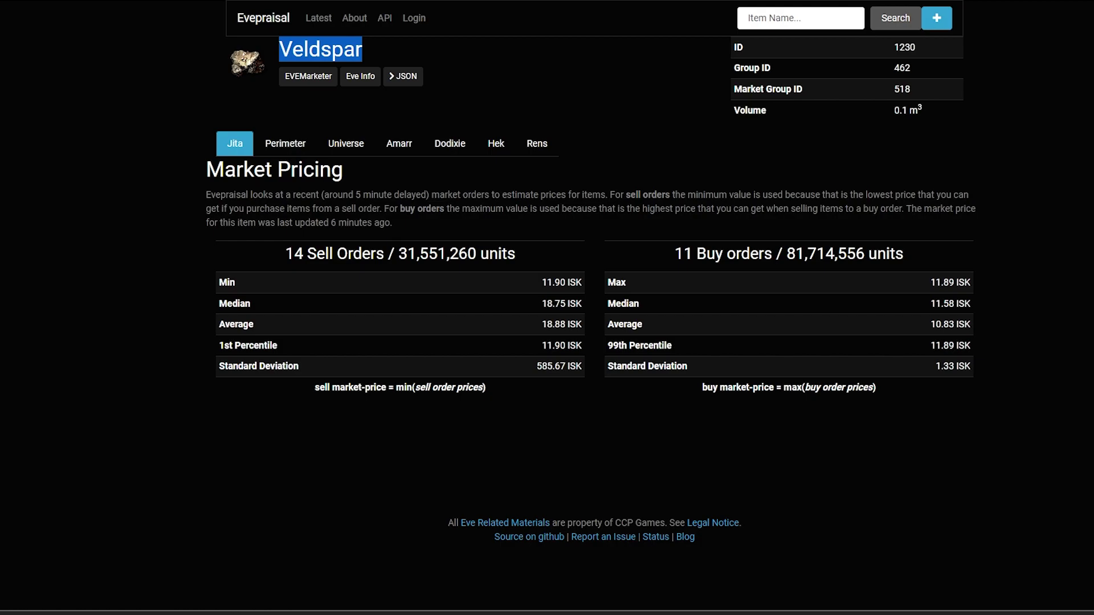
left_click(263, 17)
left_click(342, 134)
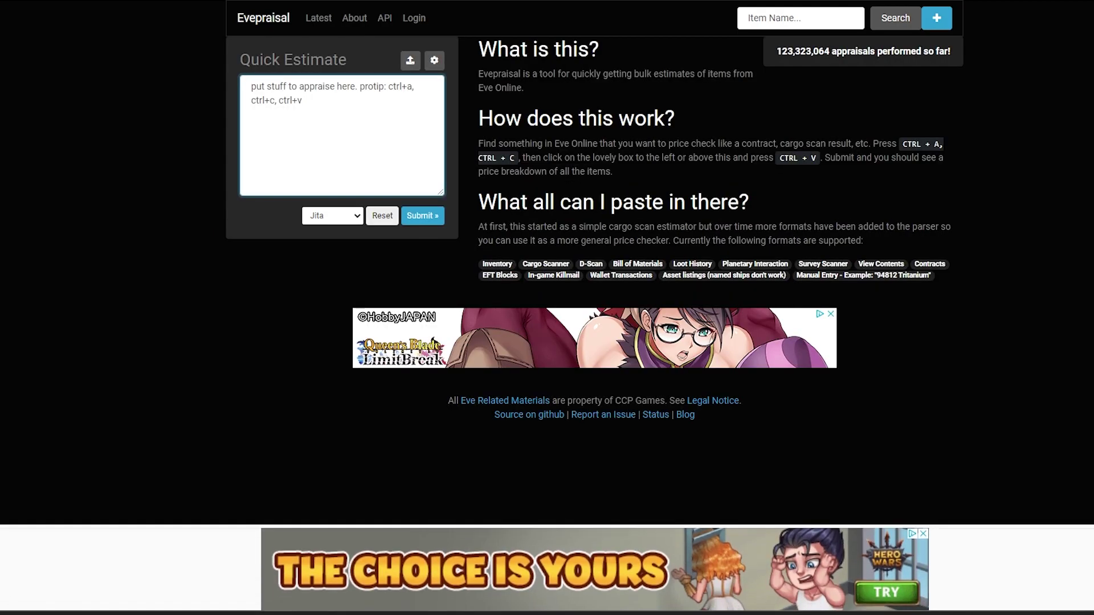
type("vE")
key("BackSpace")
key("BackSpace")
type("Veldspar")
key("Return")
left_click(422, 216)
key("Return")
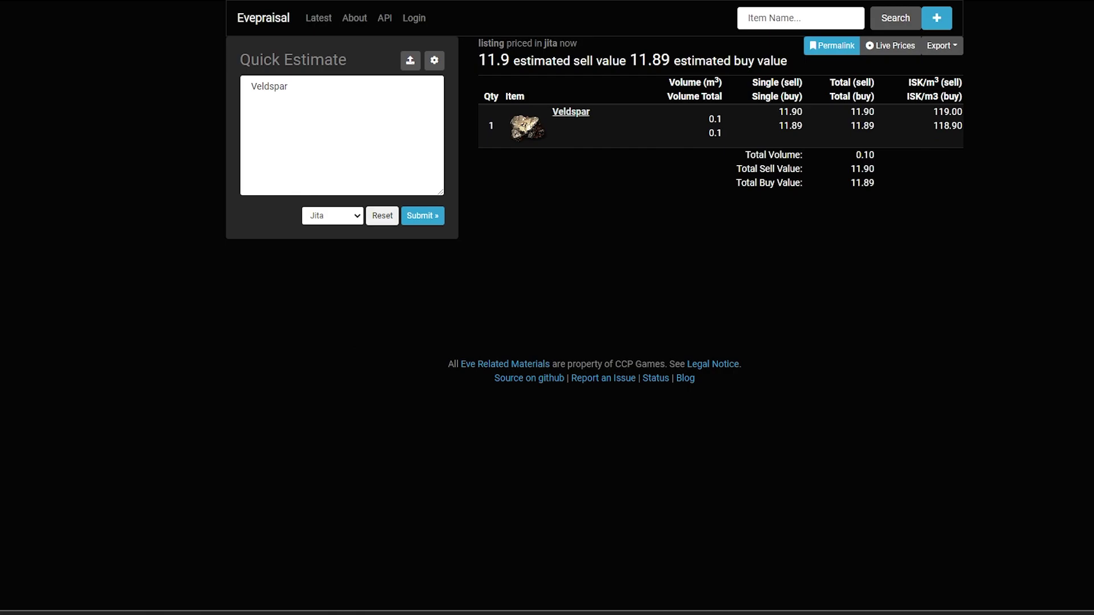
left_click(571, 111)
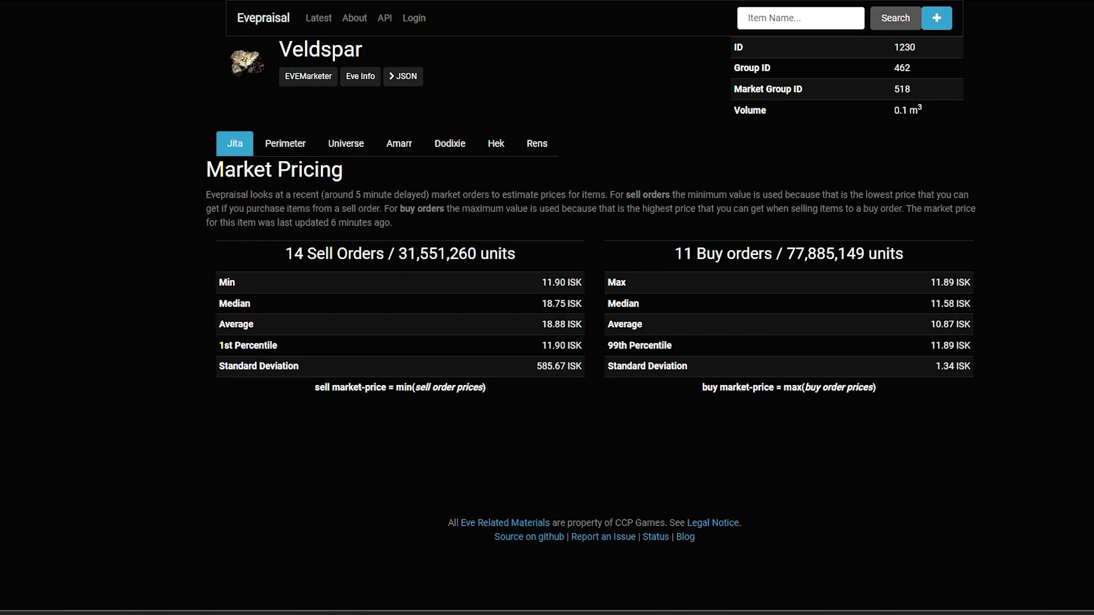
Step: Copy the item name Veldspar from Evepraisal into the empty NAME cell of the Evepraisal Integration spreadsheet
double_click(321, 50)
key("ctrl+c")
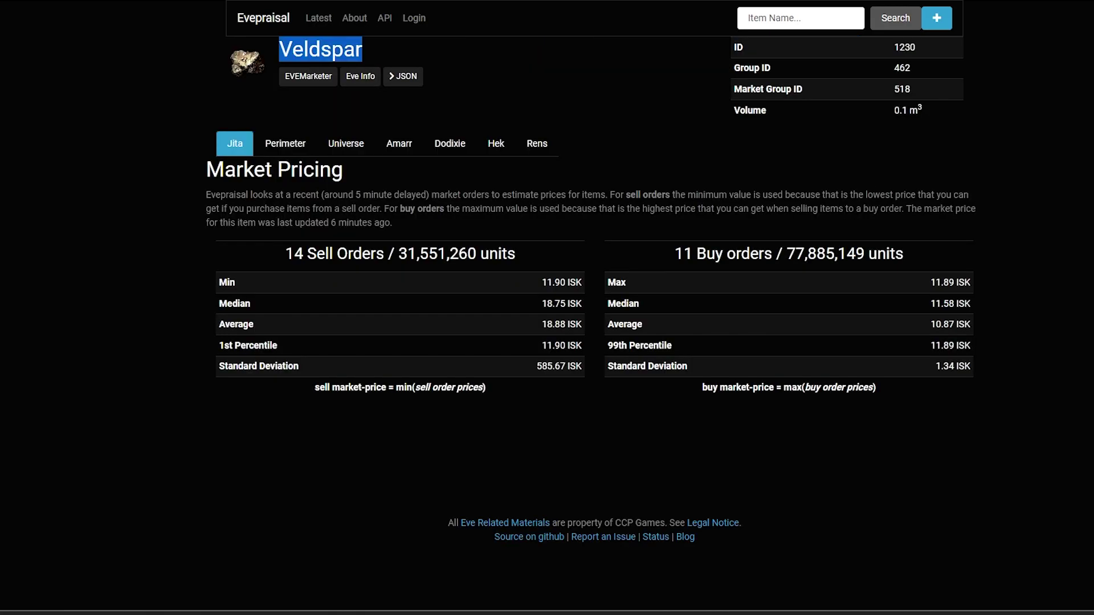
key("alt+Tab")
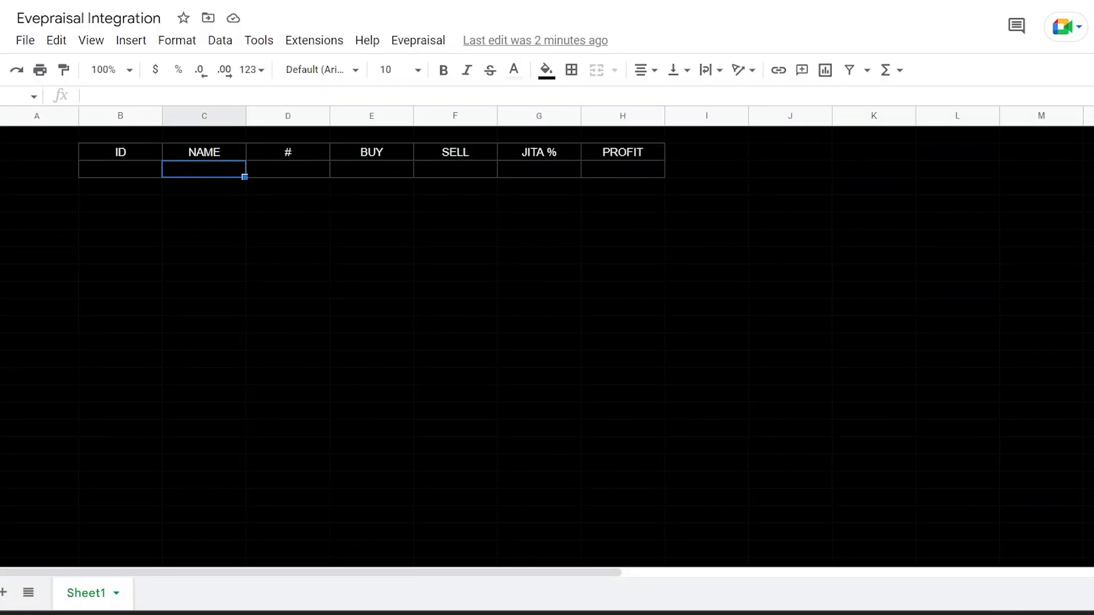
key("ctrl+v")
key("Tab")
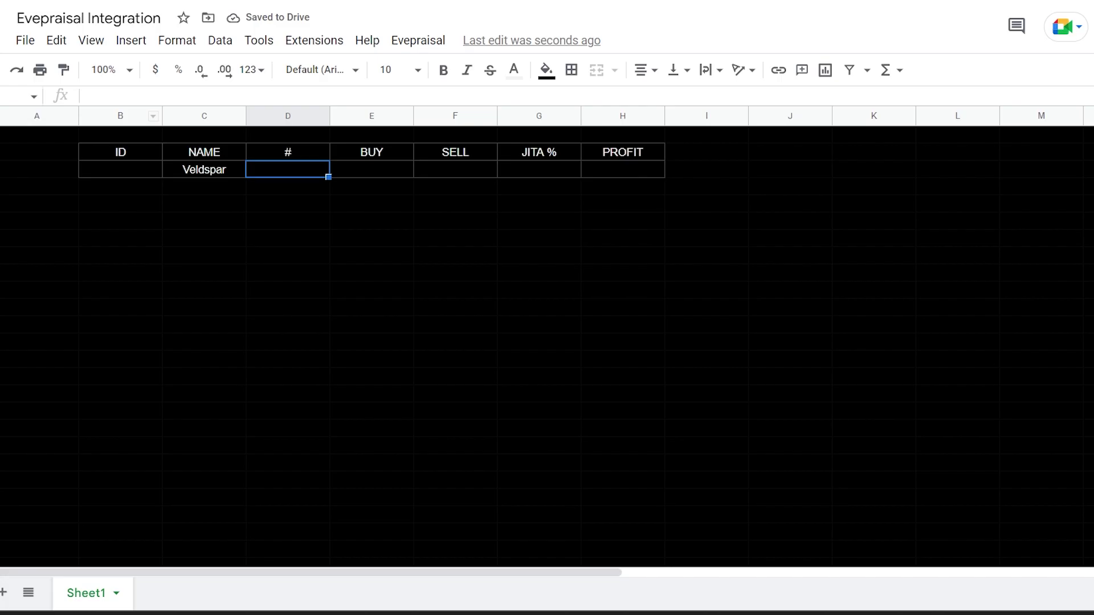
Step: Copy Veldspar's item ID 1230 from its Evepraisal page into the ID cell of the Veldspar row
key("alt+Tab")
left_click_drag(917, 47, 893, 47)
key("ctrl+c")
key("alt+Tab")
left_click(121, 169)
left_click(137, 96)
key("ctrl+v")
left_click(204, 255)
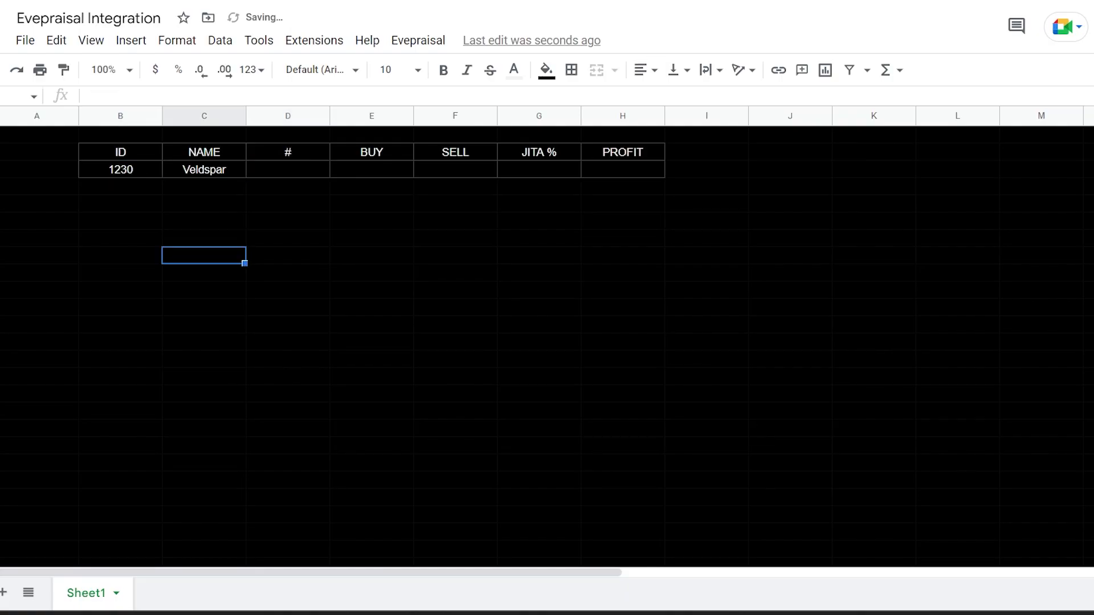
Step: Format the BUY, SELL and PROFIT cells of the Veldspar row as rounded currency
left_click(372, 169)
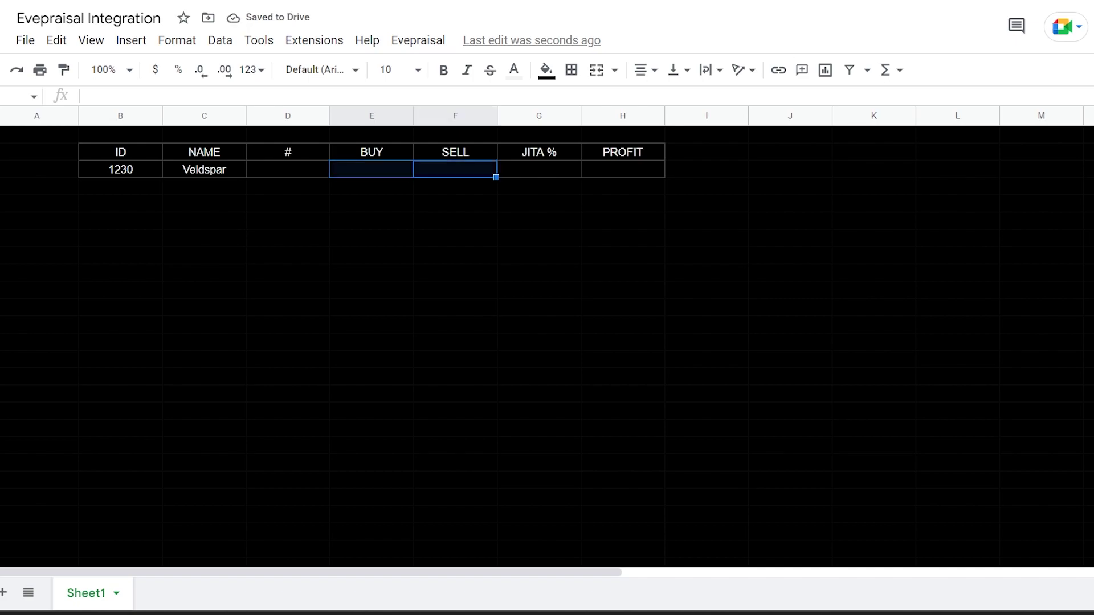
left_click(623, 169)
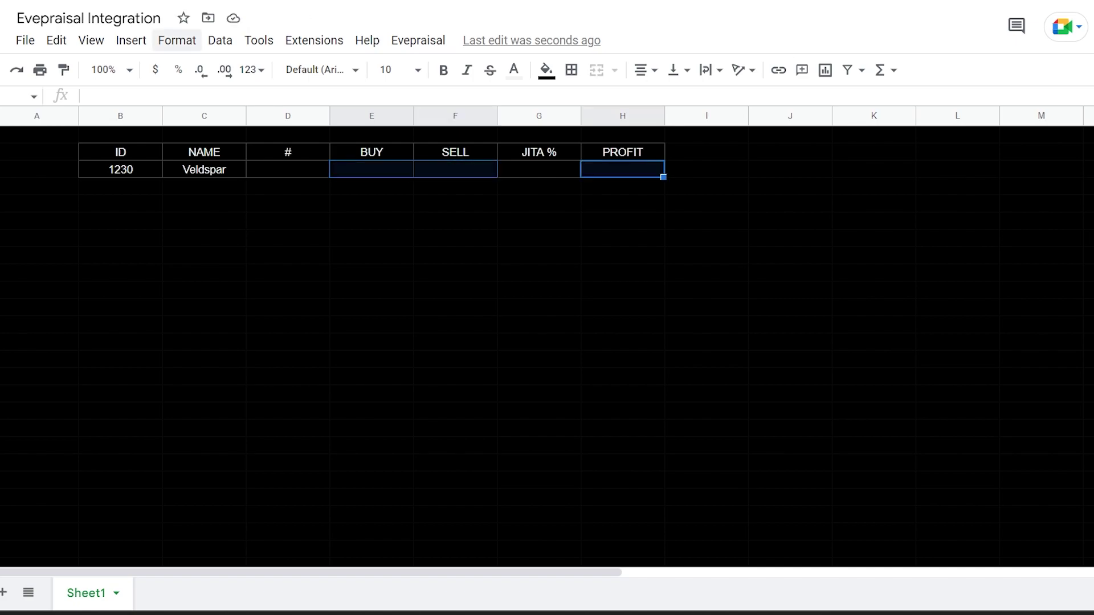
left_click(177, 40)
mouse_move(227, 112)
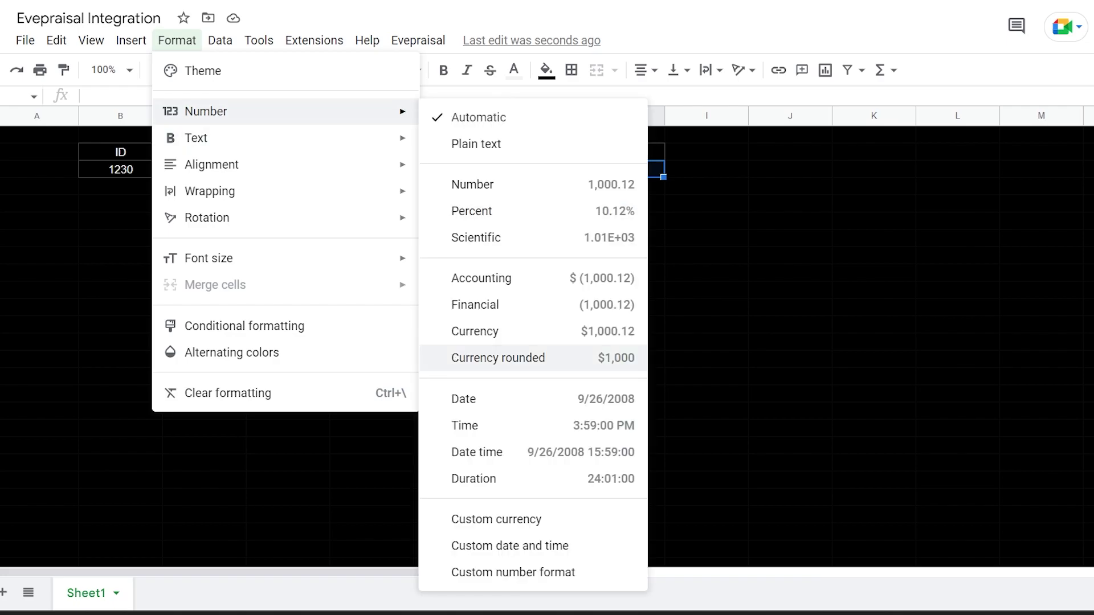
left_click(498, 358)
left_click(372, 203)
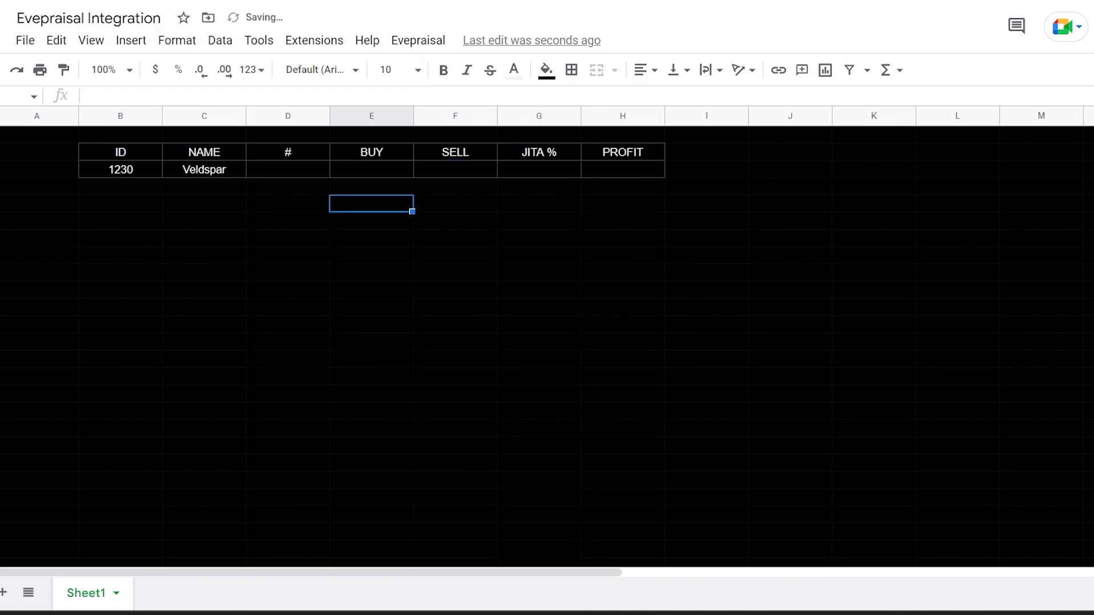
Step: Format the JITA % cell of the Veldspar row as a percentage and enter 100% in it
left_click(540, 169)
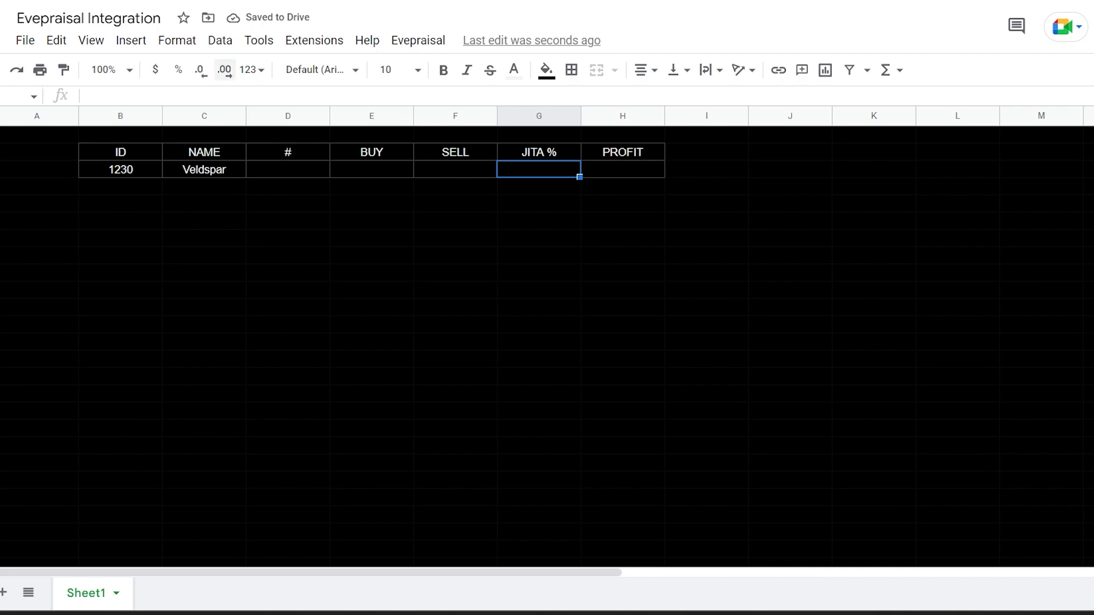
left_click(177, 40)
mouse_move(228, 111)
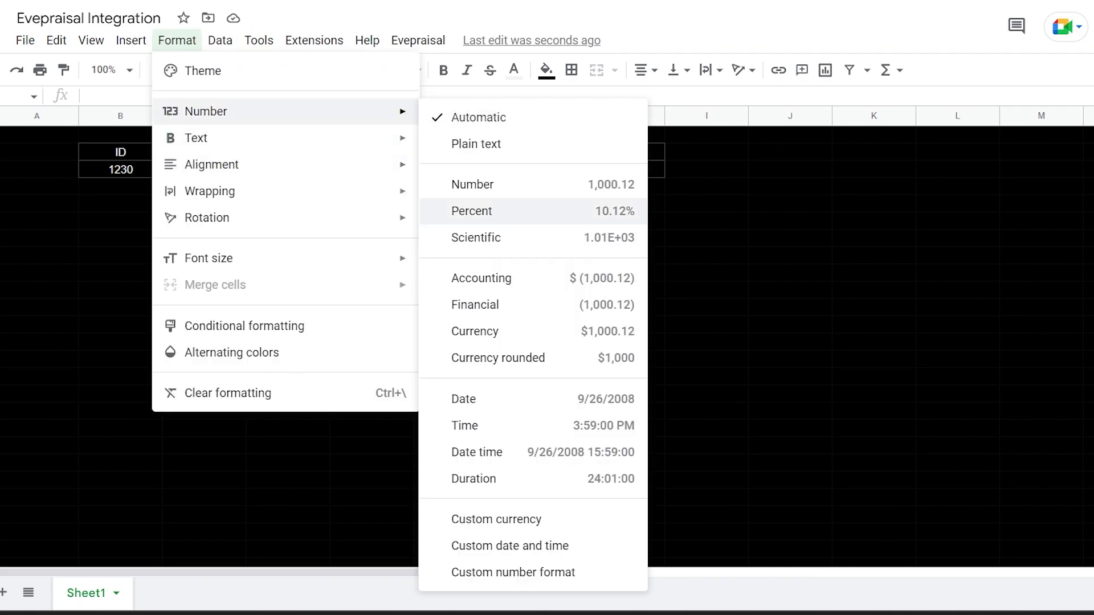
left_click(472, 211)
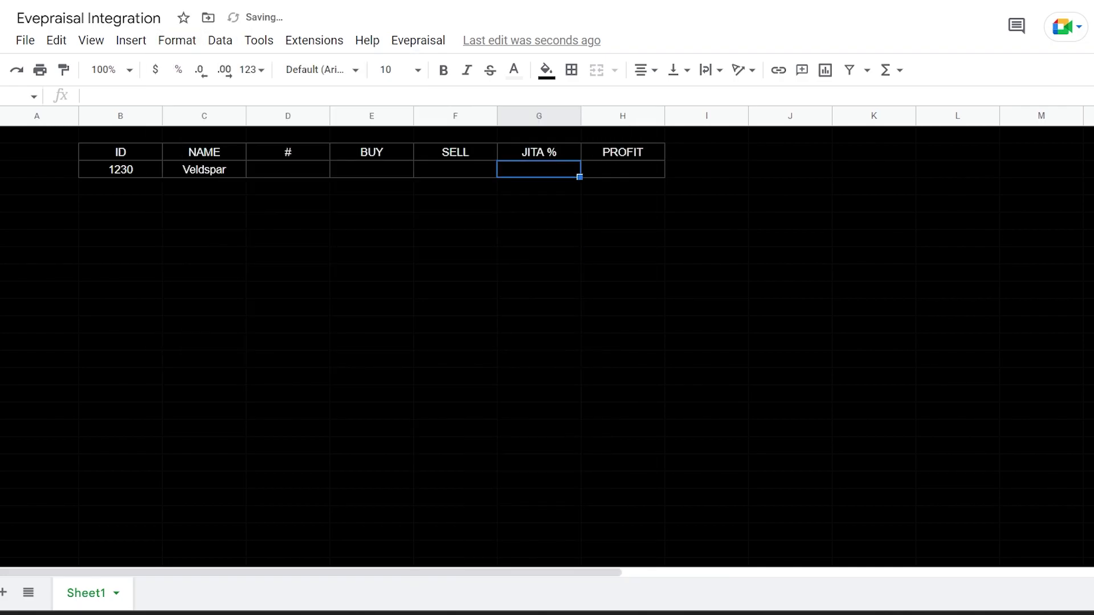
type("100")
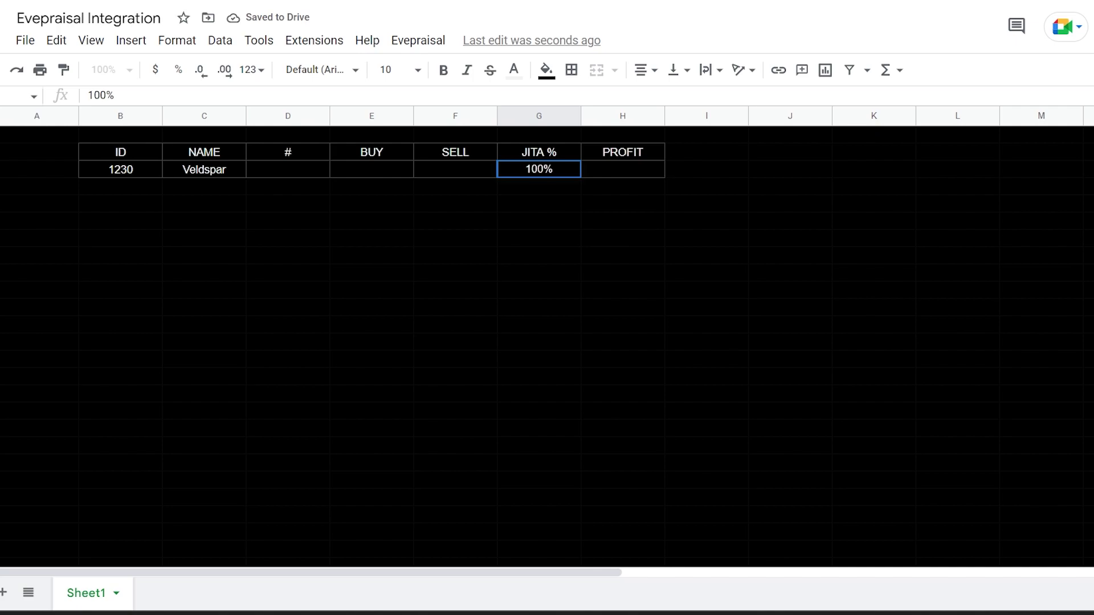
left_click(455, 377)
left_click(288, 221)
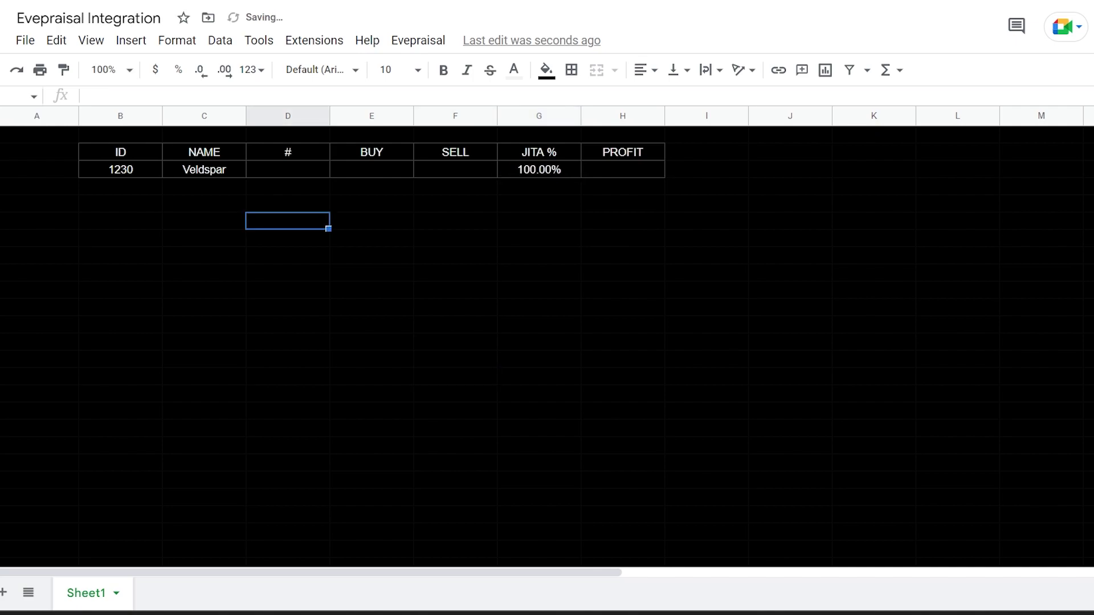
Step: Enter 1 as Veldspar's quantity and the formula =EVEPRAISAL_ITEM(B3) in its BUY cell
left_click(91, 40)
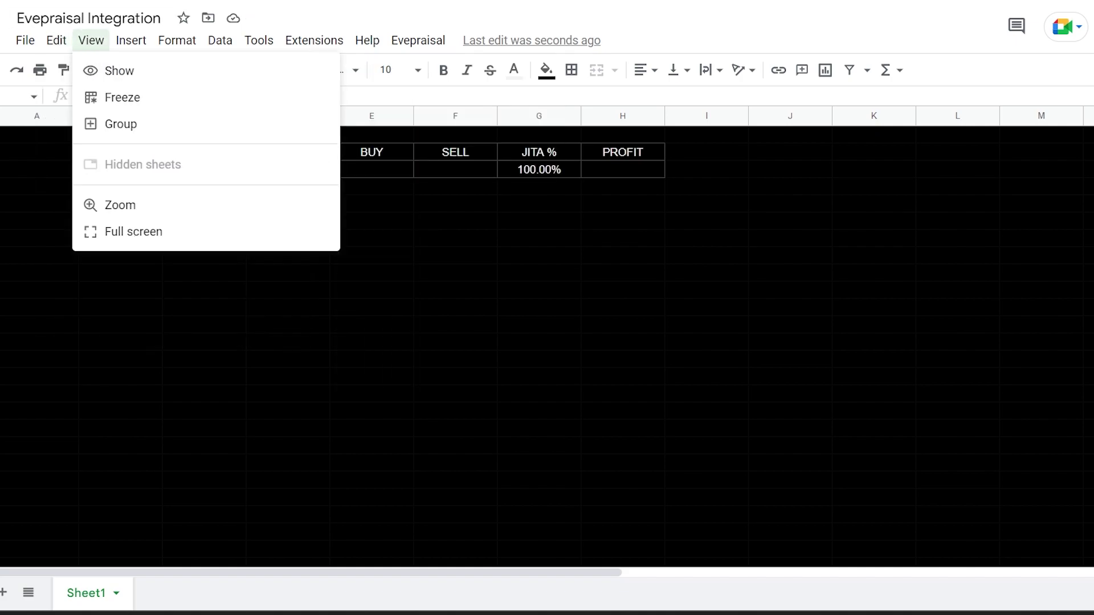
mouse_move(57, 40)
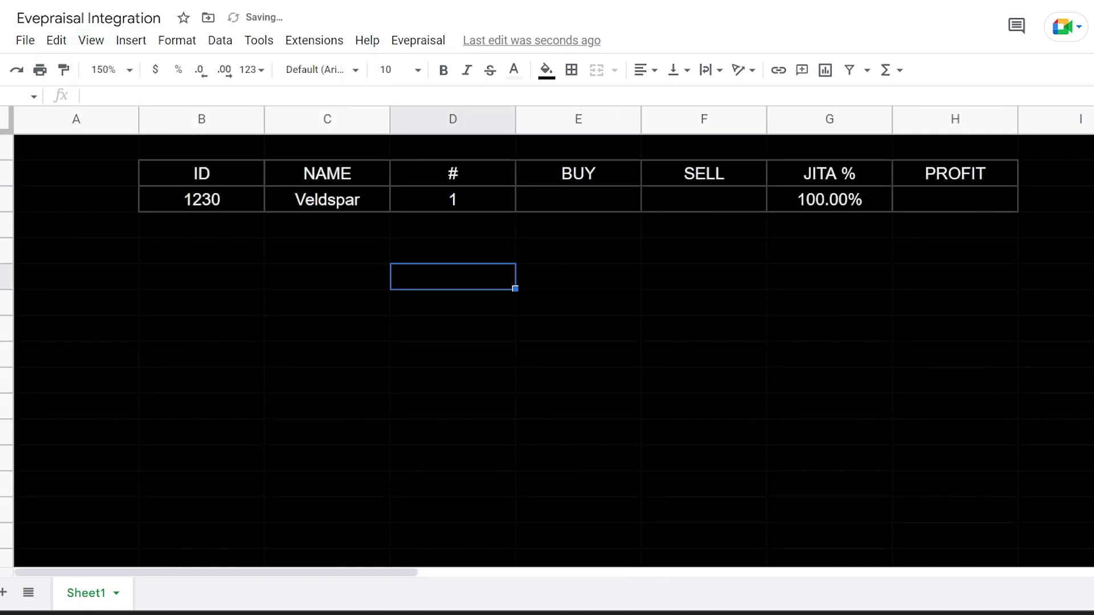
left_click(579, 199)
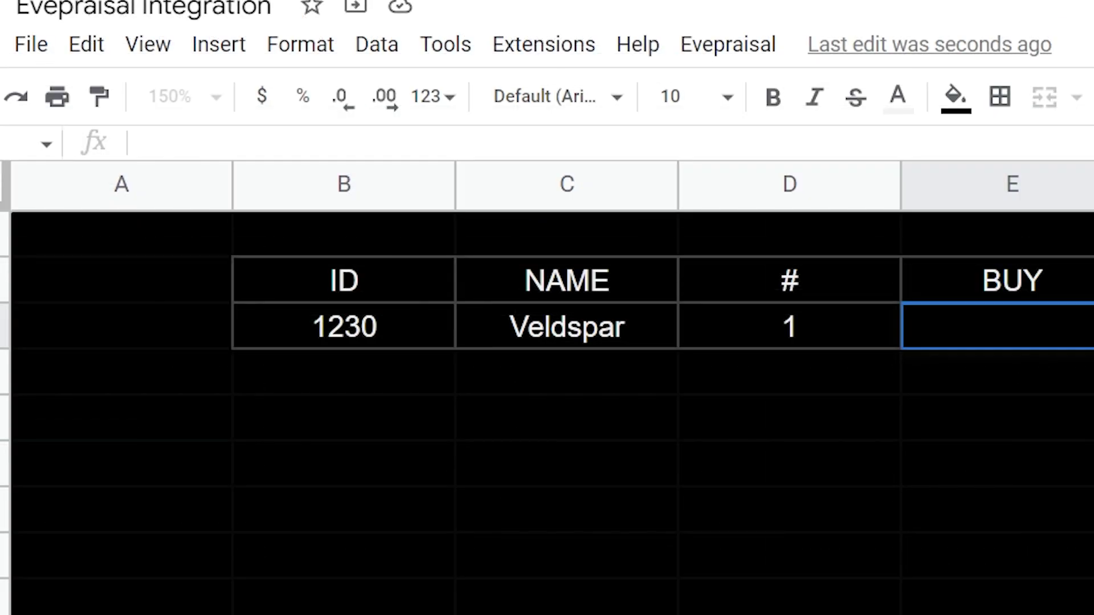
type("=")
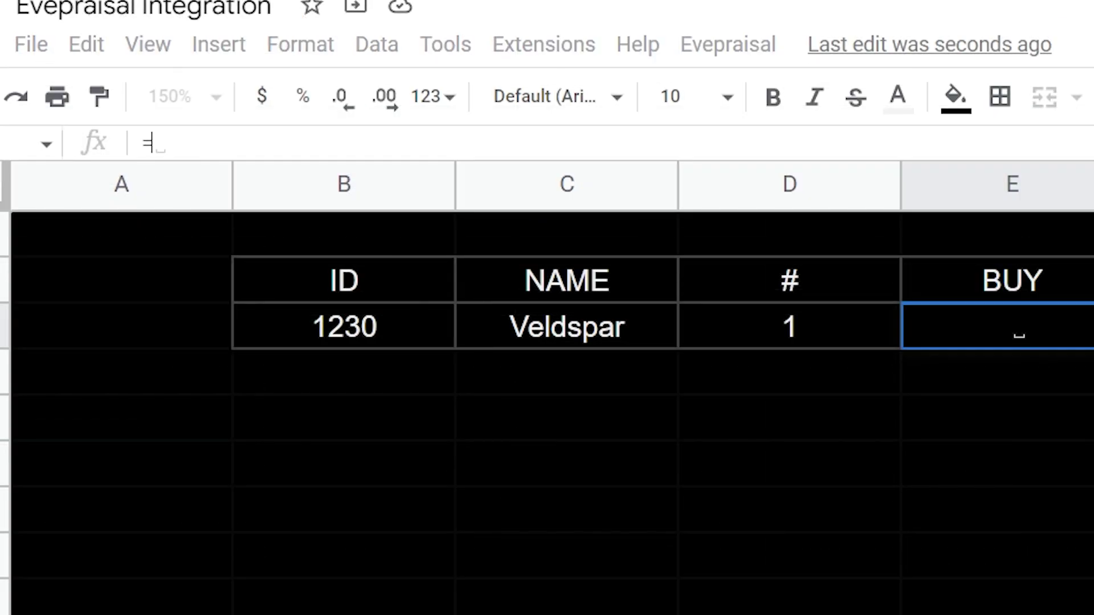
type("eve")
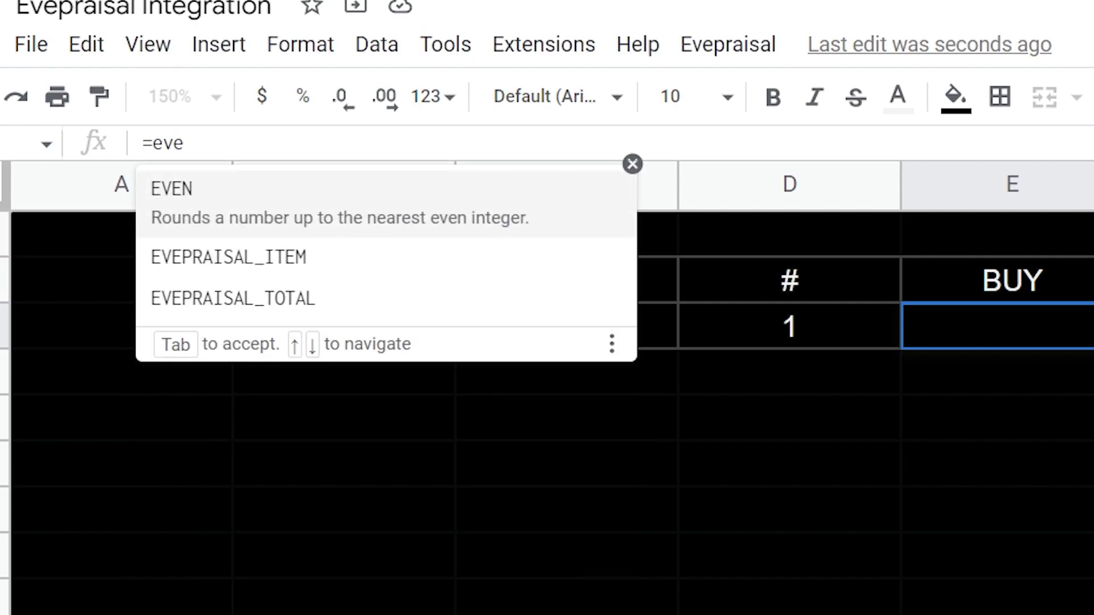
key("Down")
key("Tab")
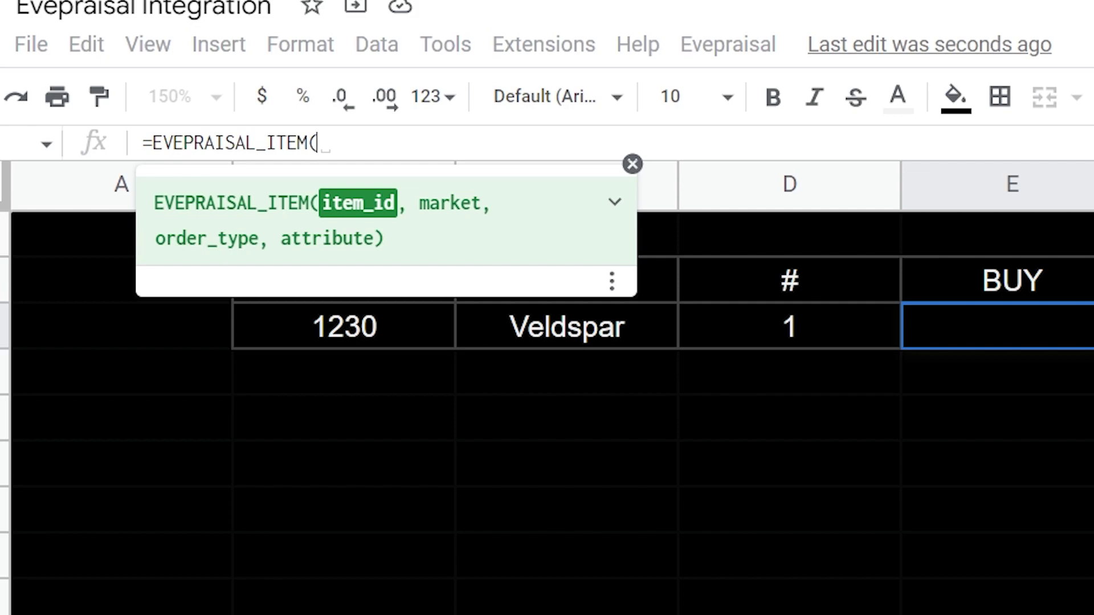
left_click(345, 327)
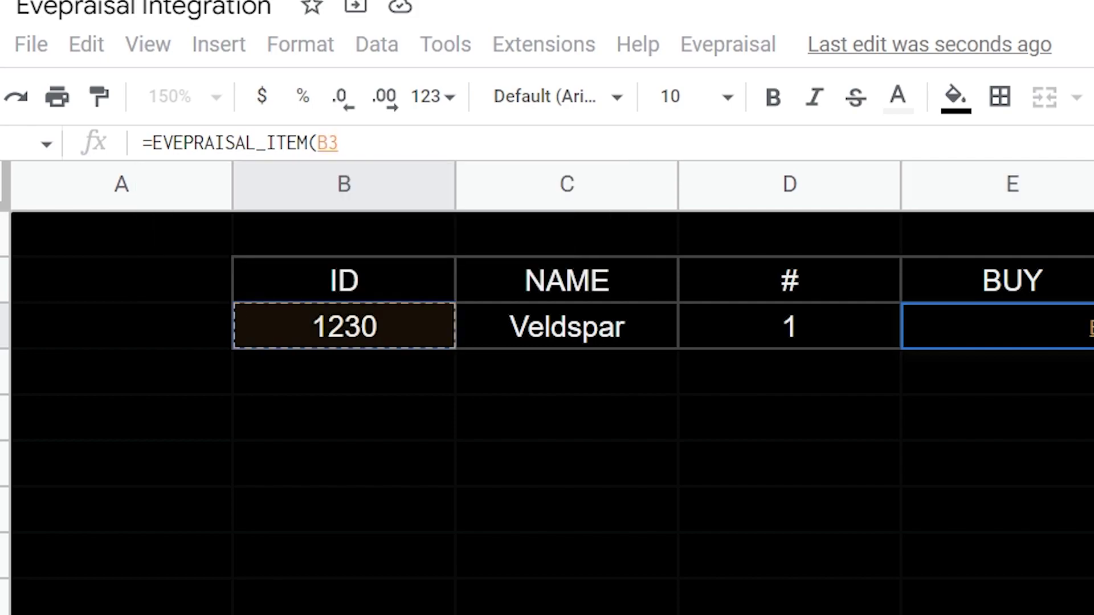
key("Return")
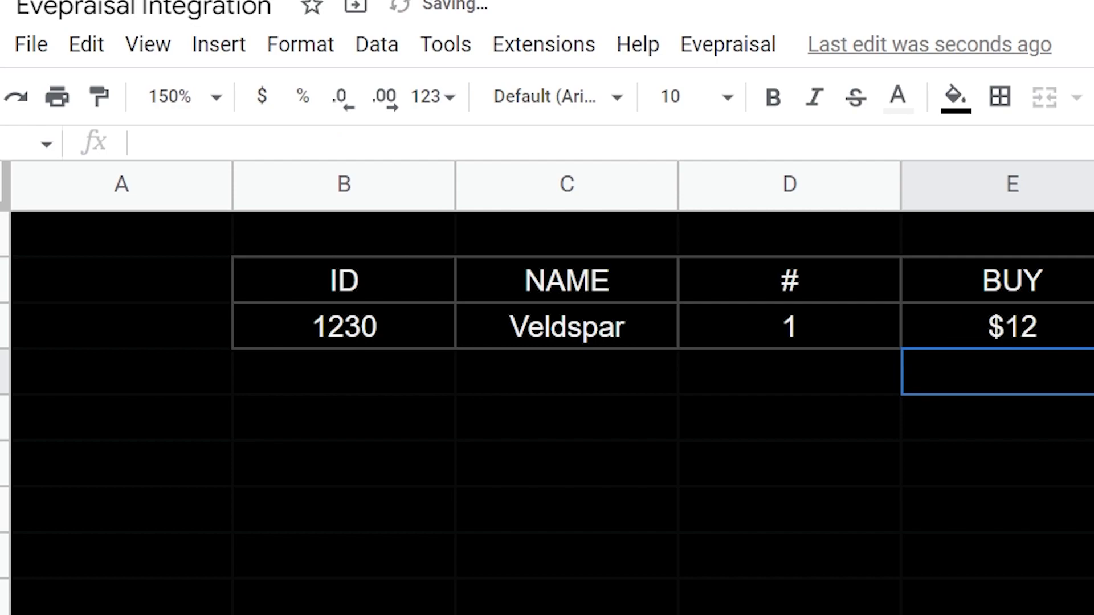
Step: Increase the BUY and SELL cells of the Veldspar row to two decimal places
key("Up")
key("shift+Right")
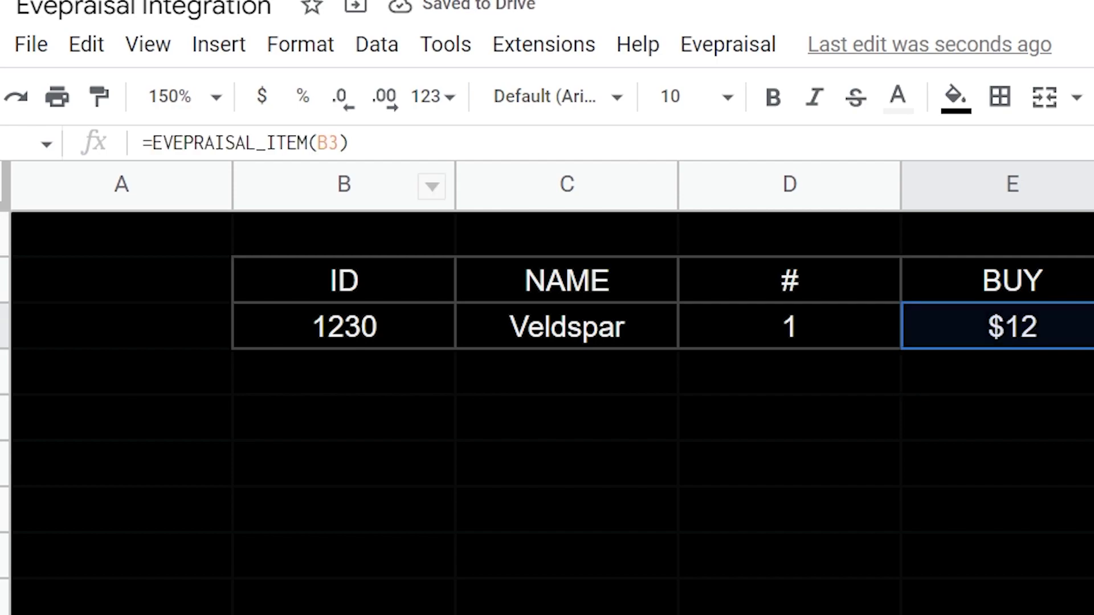
left_click(384, 95)
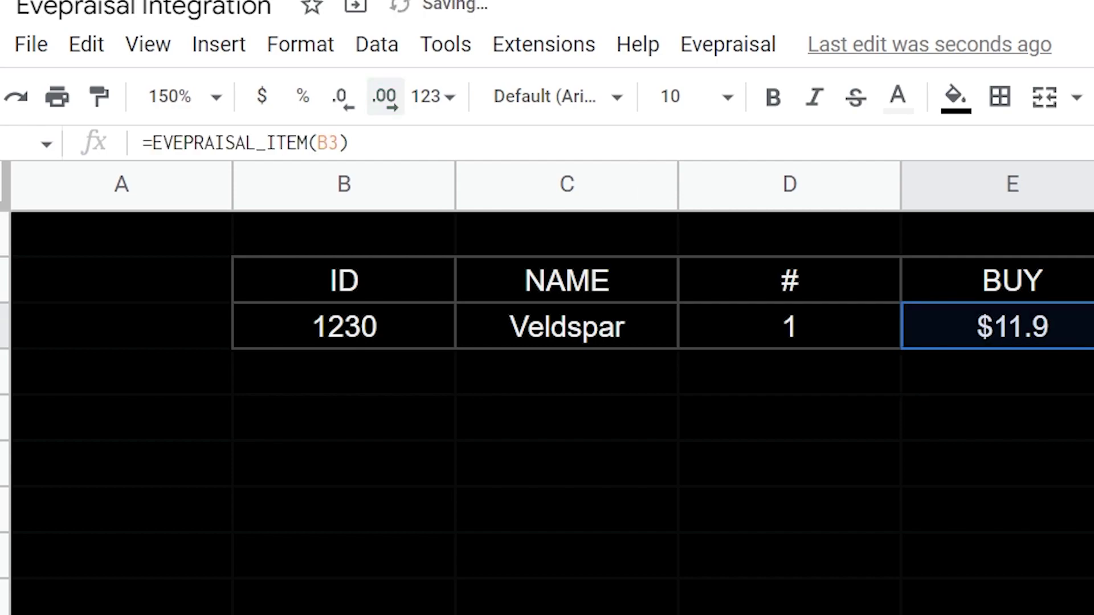
left_click(384, 95)
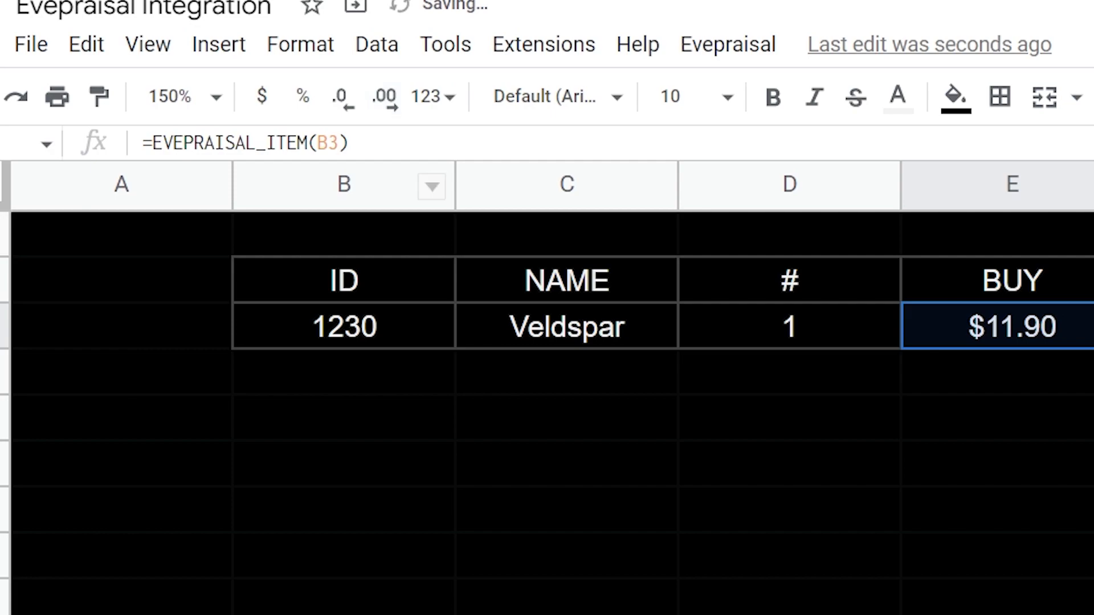
Step: Add the market "jita" and the order type "buy" as arguments to the EVEPRAISAL_ITEM formula in Veldspar's BUY cell
left_click(1004, 418)
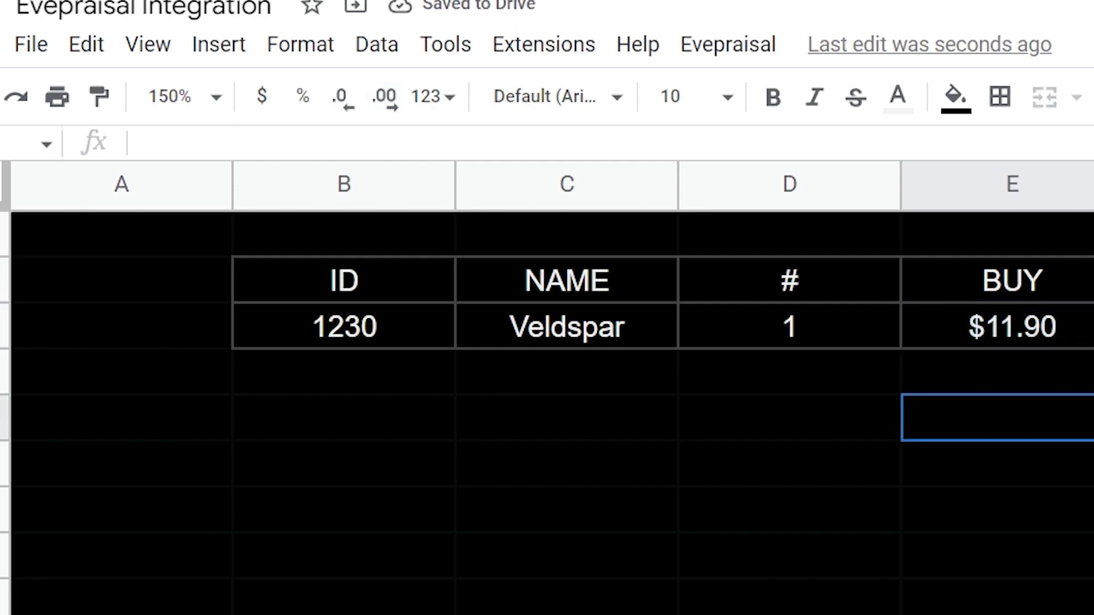
left_click(1003, 326)
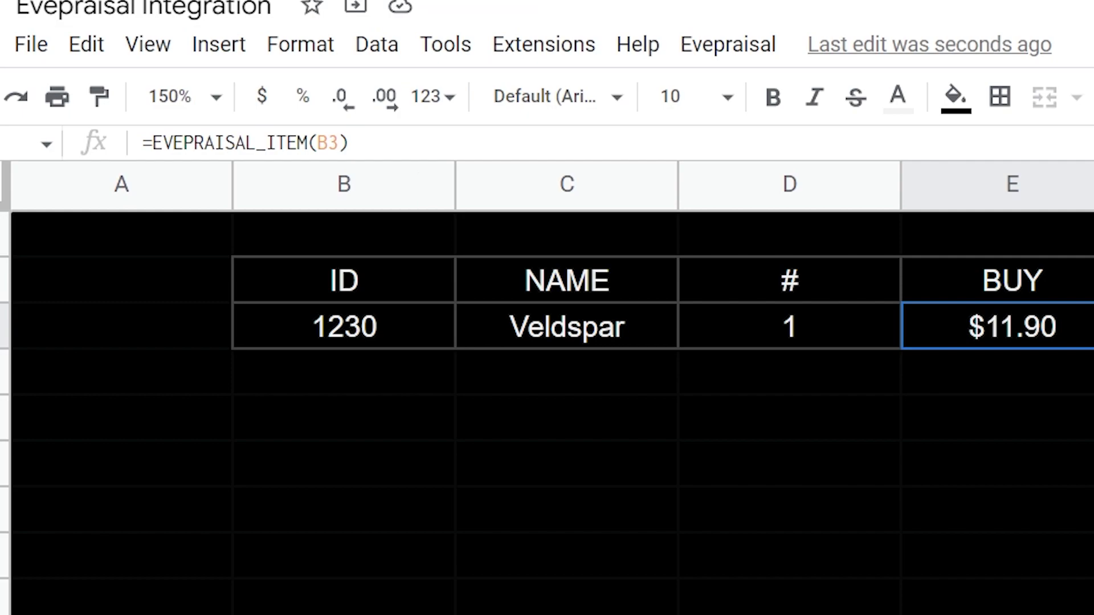
left_click(340, 143)
type(", ")
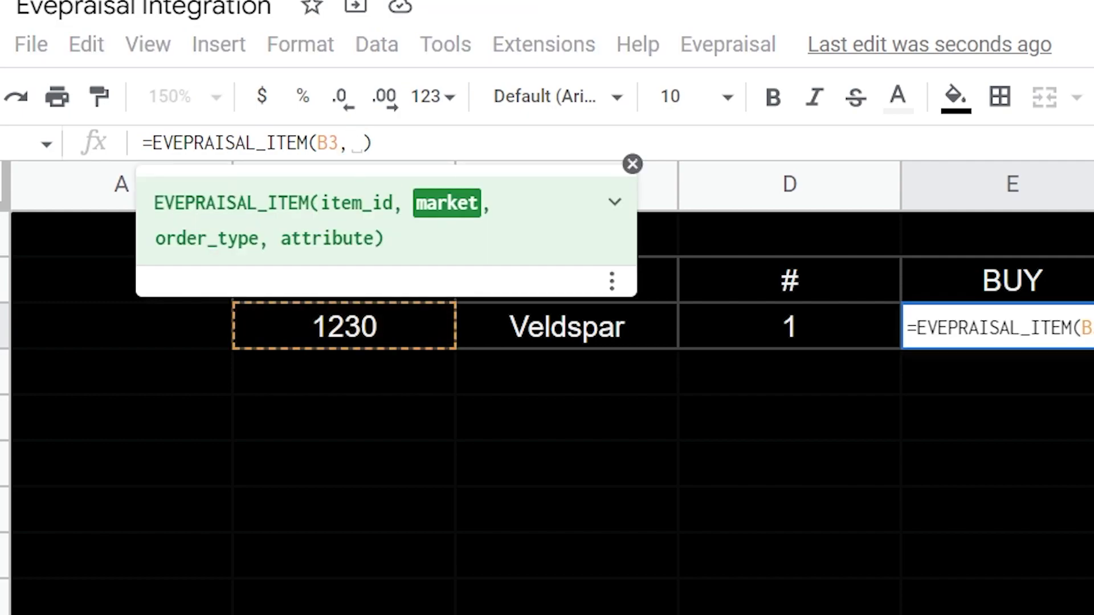
type("\"")
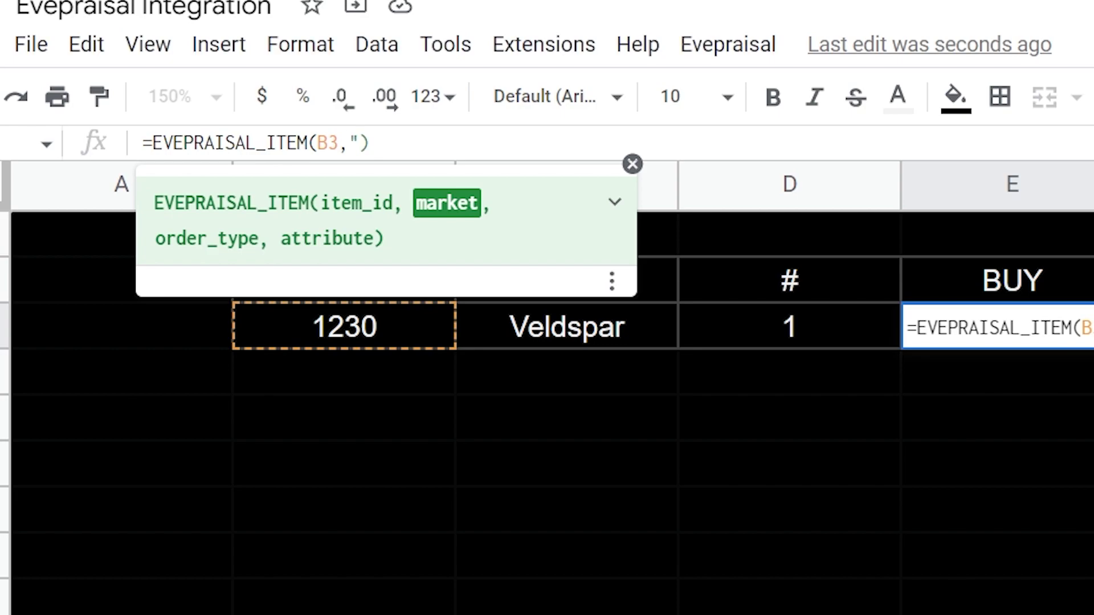
type("jita\", ")
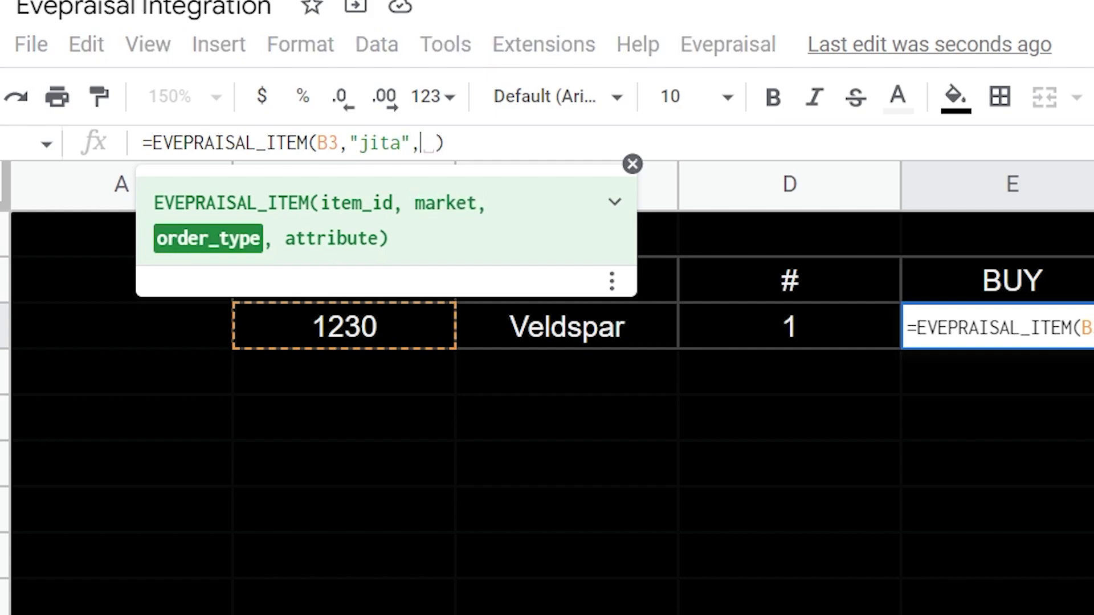
type("buy")
key("BackSpace")
key("BackSpace")
key("BackSpace")
type("\"buy\"")
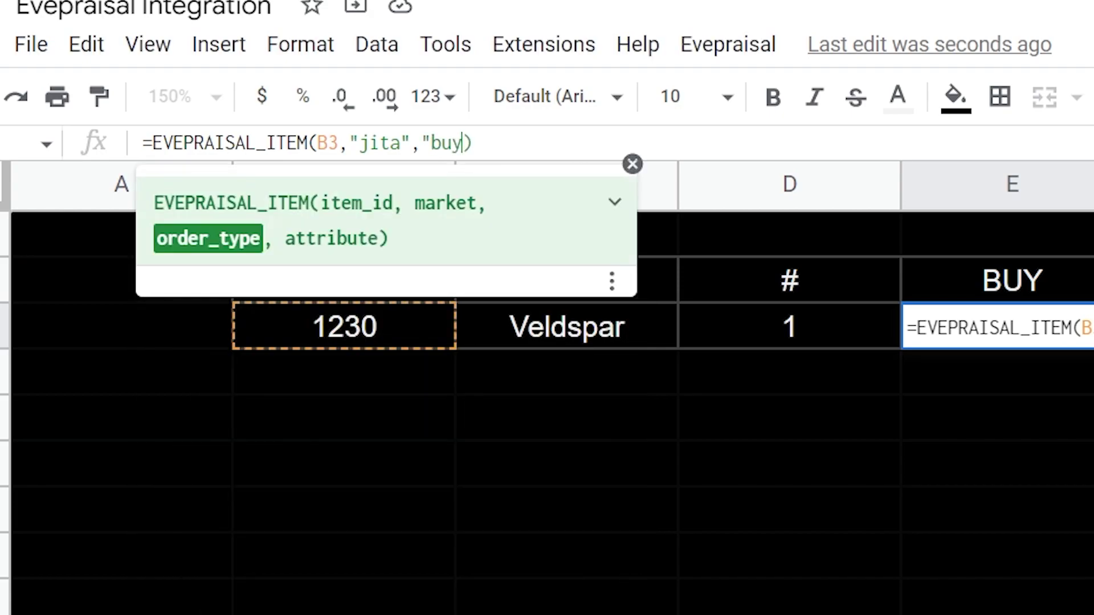
Step: Complete Veldspar's BUY formula with the attribute "max", making it =EVEPRAISAL_ITEM(B3,"jita","buy","max")
type(",")
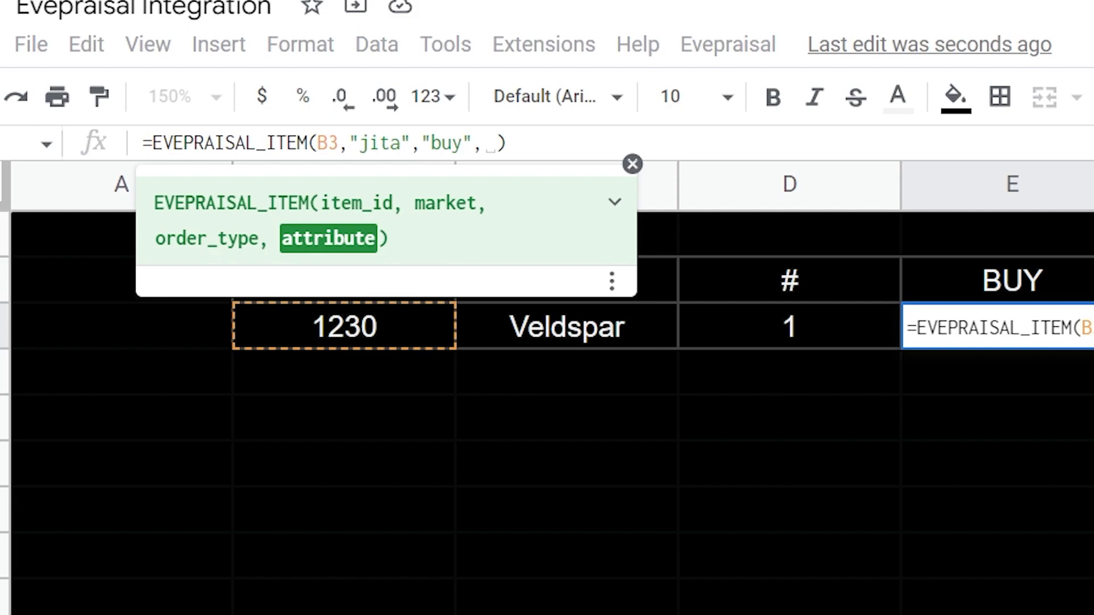
type("max")
key("BackSpace")
key("BackSpace")
key("BackSpace")
type("\"max\"")
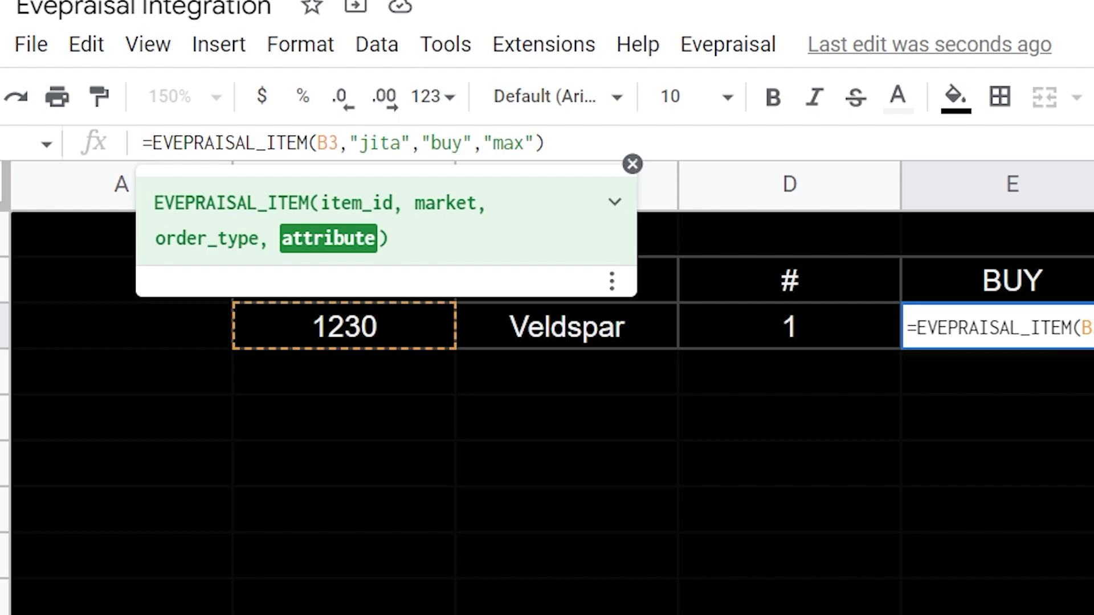
type(")")
key("Return")
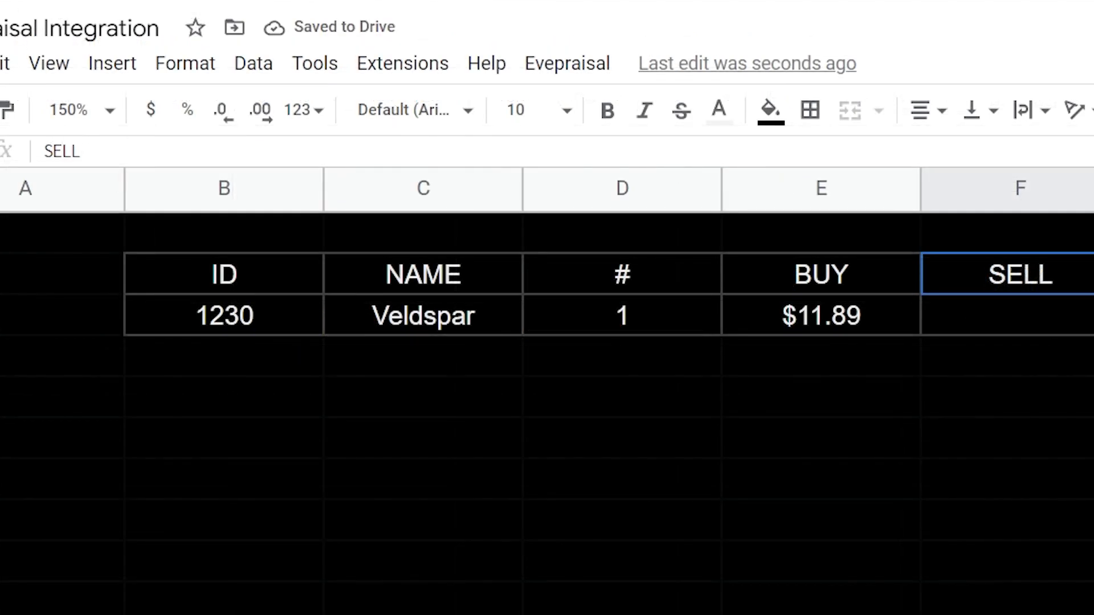
Step: Enter the formula =EVEPRAISAL_ITEM(B3) in Veldspar's SELL cell
key("Return")
type("=eve")
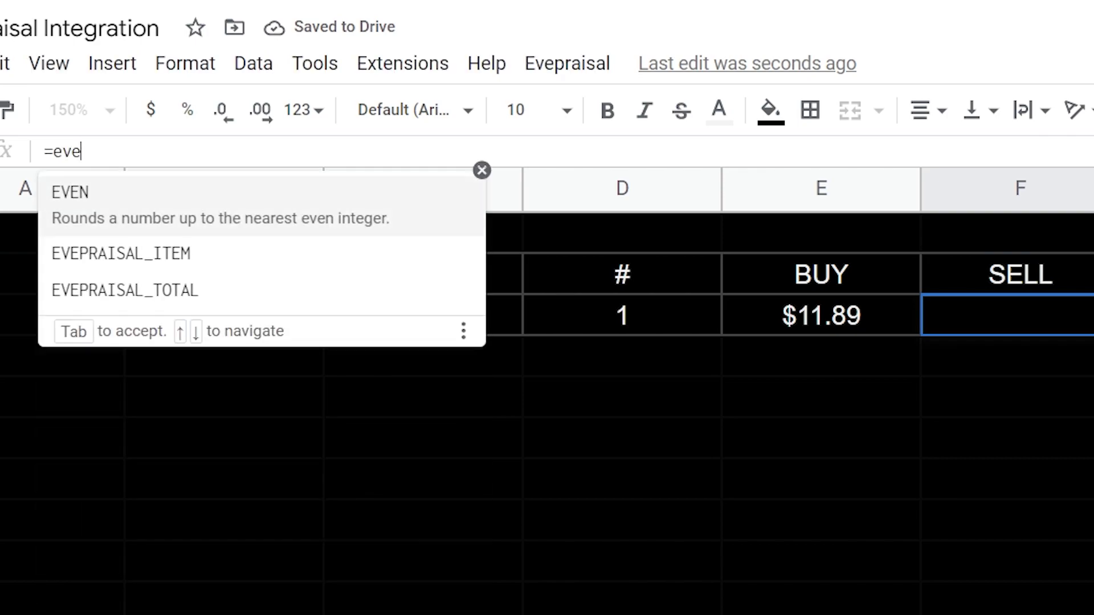
key("Down")
key("Tab")
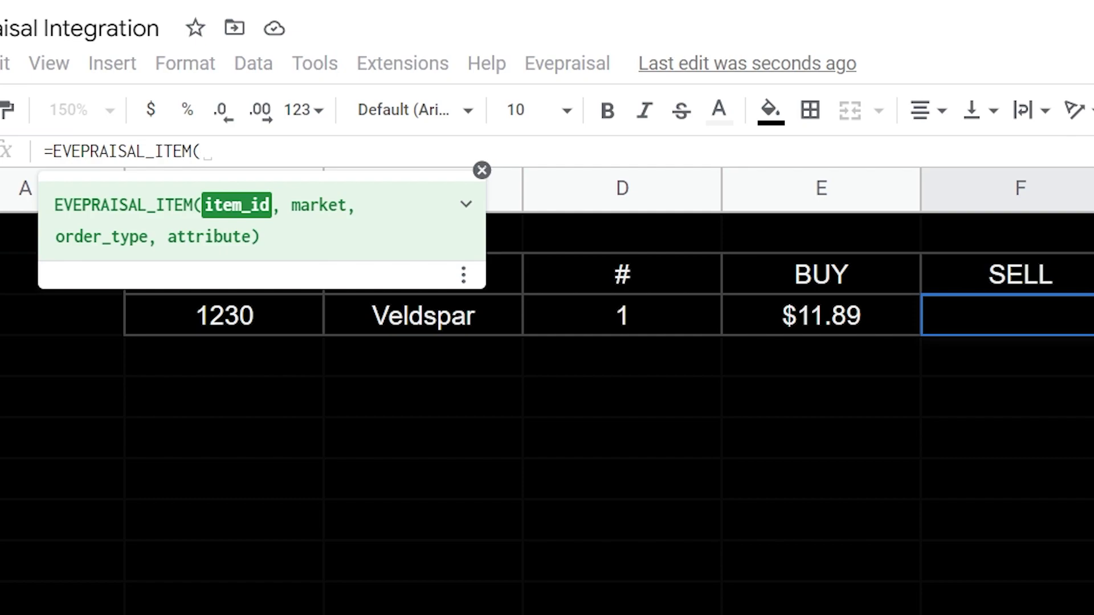
left_click(224, 315)
key("Return")
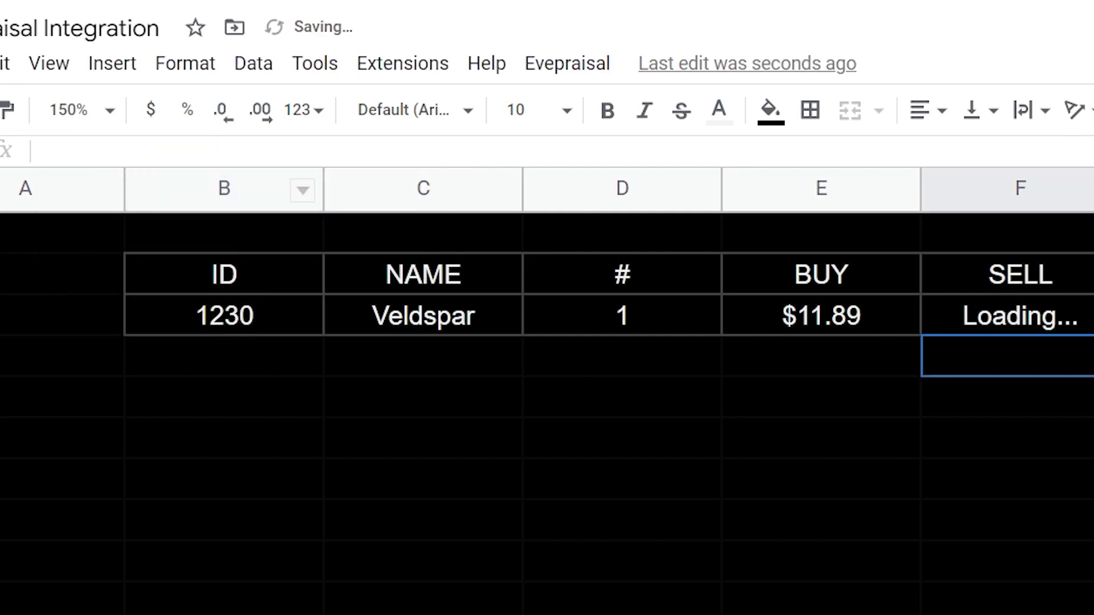
Step: Extend Veldspar's SELL formula to =EVEPRAISAL_ITEM(B3,"jita","sell","min")
key("Up")
left_click(229, 151)
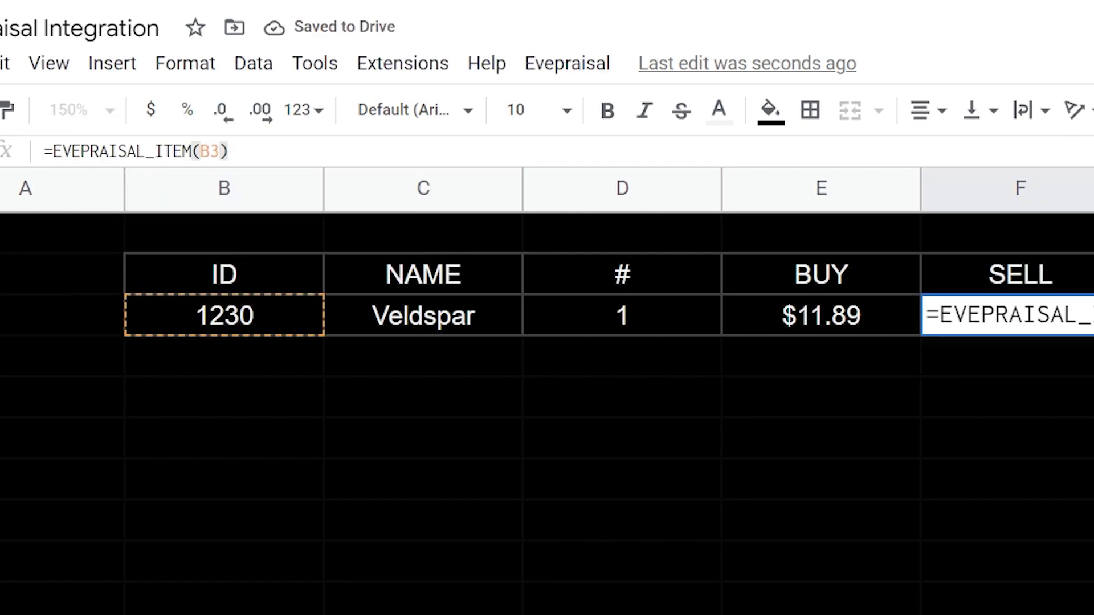
key("Left")
type(",")
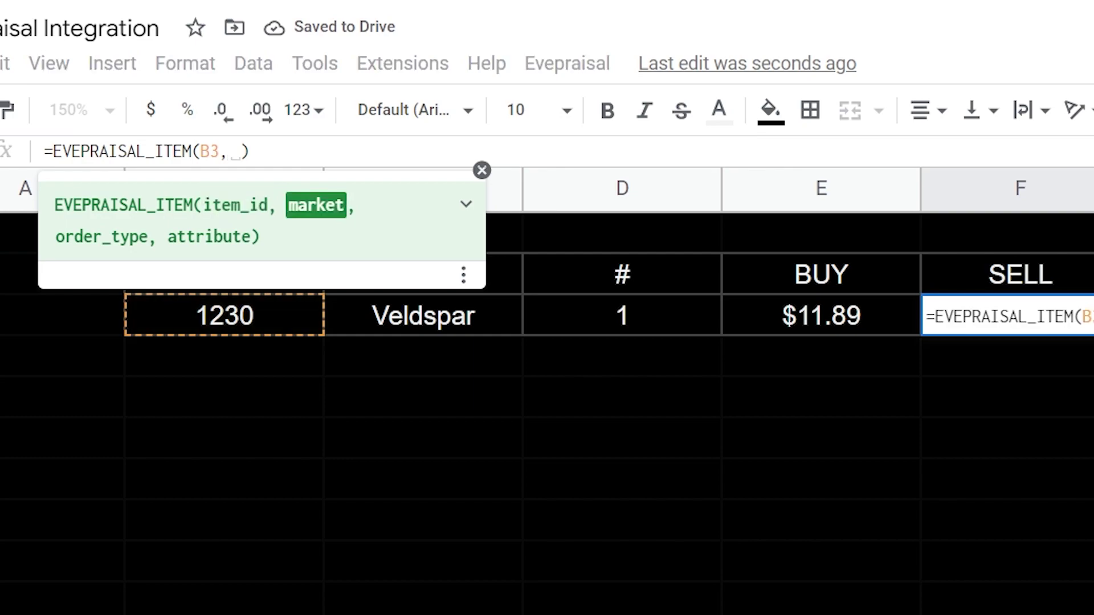
type("\"ji")
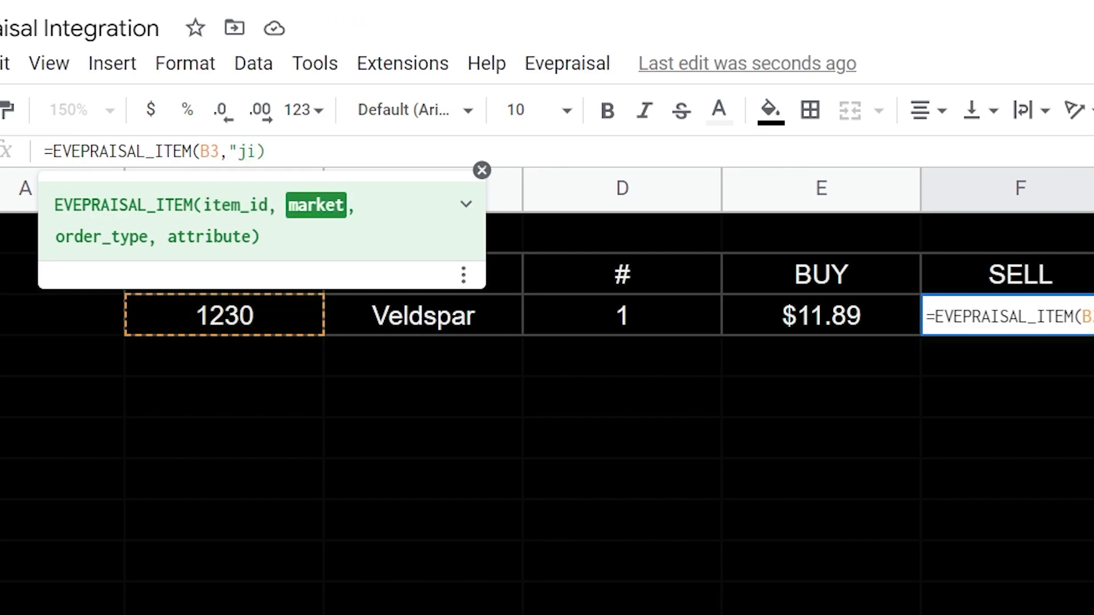
type("ta\"")
type(",\"sel")
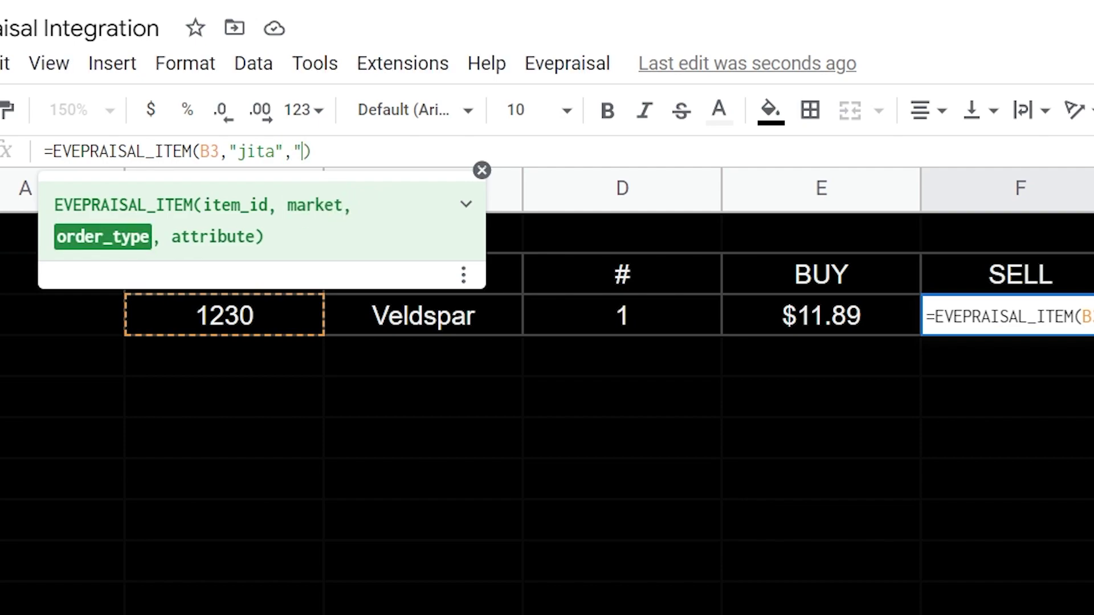
type("l\",")
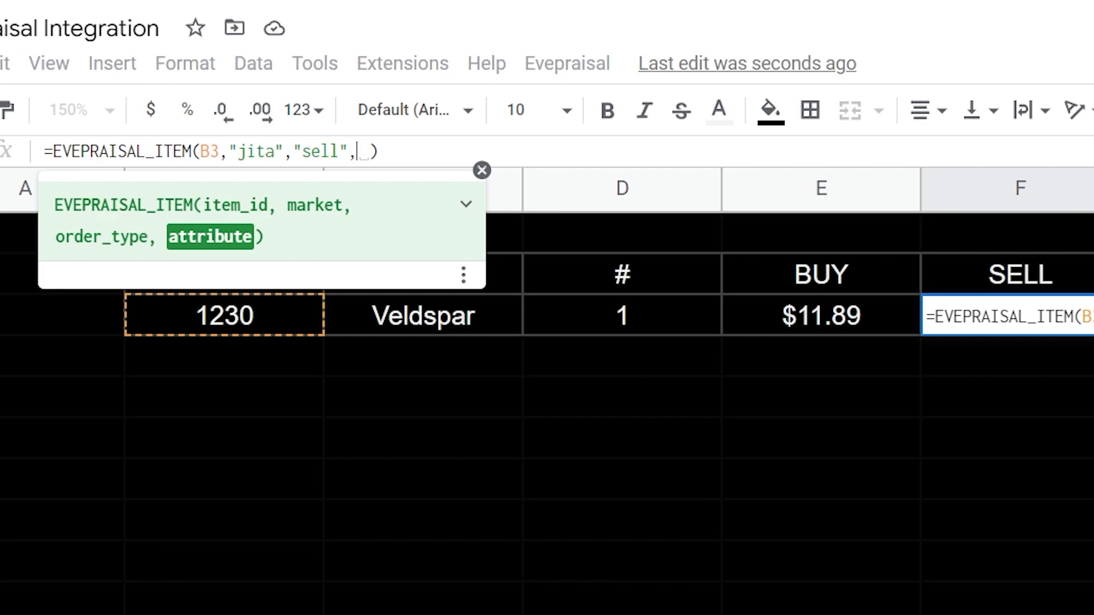
type("\"min")
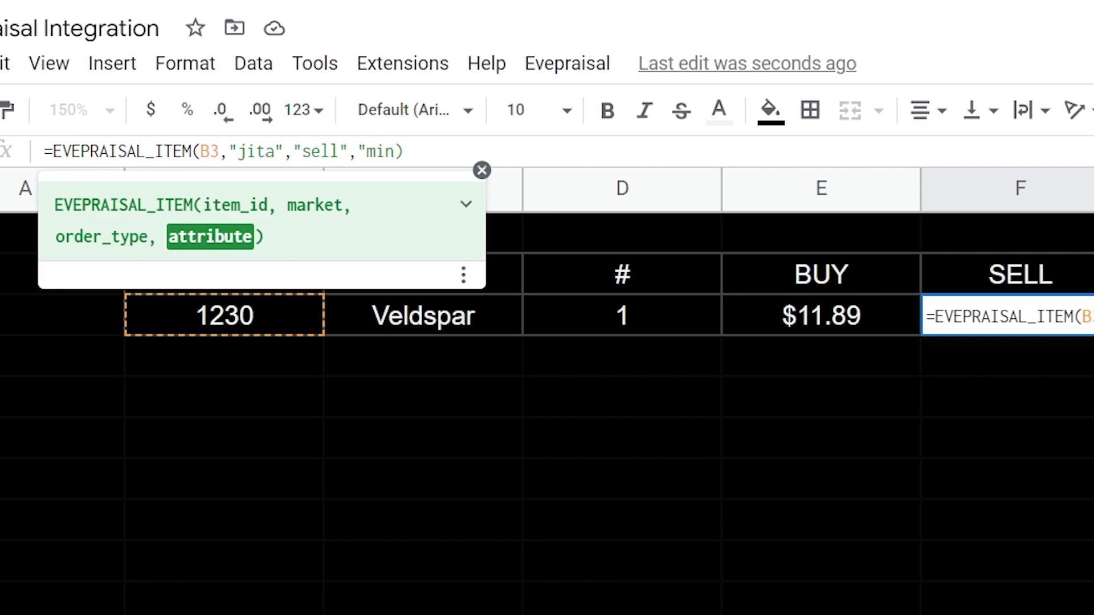
type("\")")
key("Return")
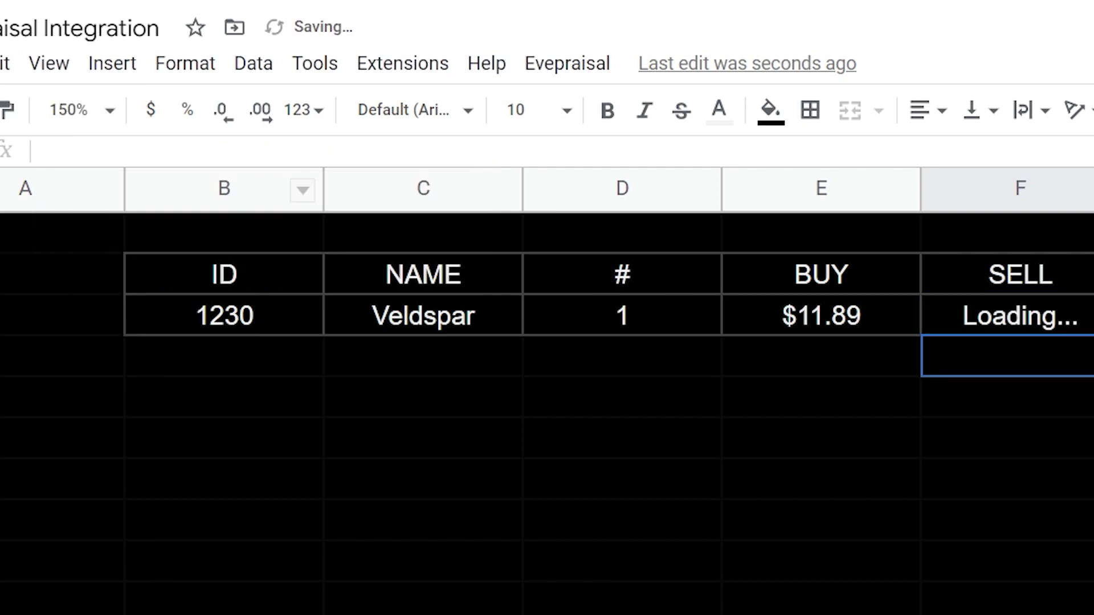
left_click(821, 438)
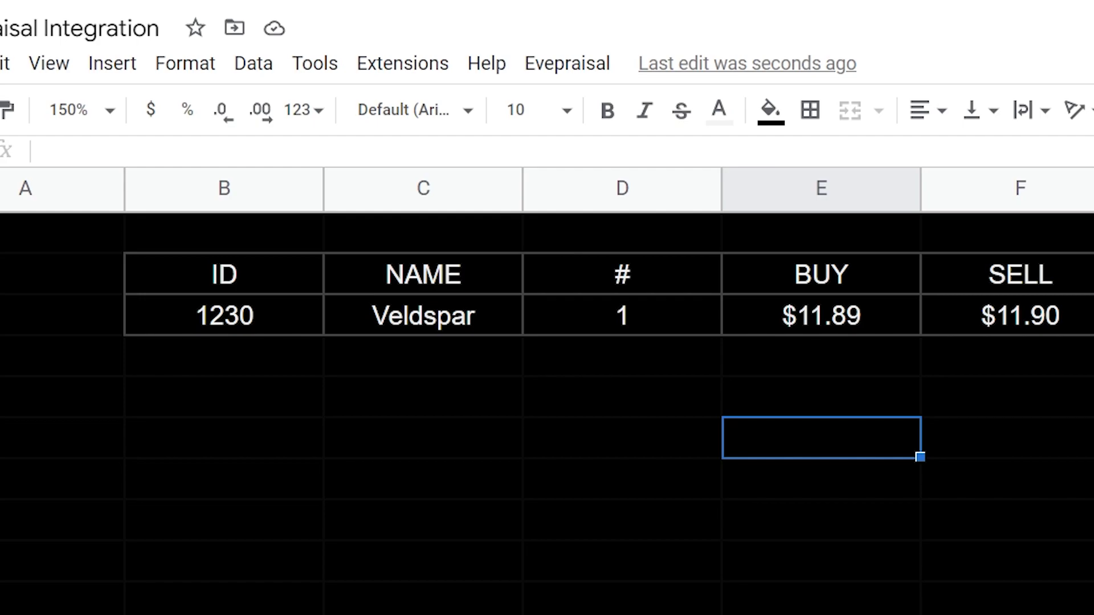
Step: Enter the formula =F3-E3 in Veldspar's PROFIT cell to subtract the buy price from the sell price
left_click(997, 238)
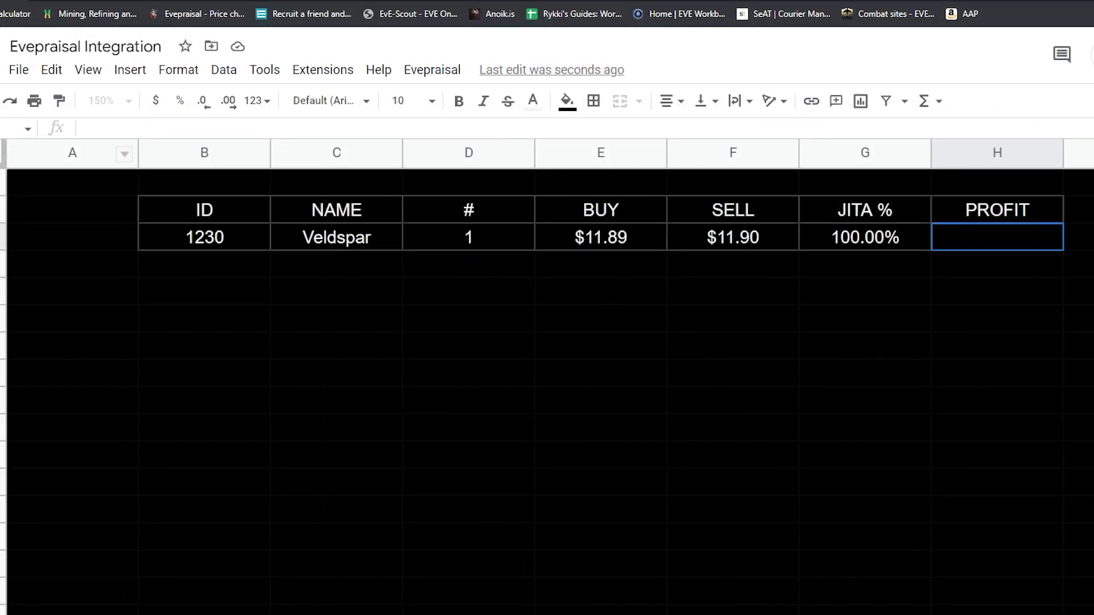
type("=")
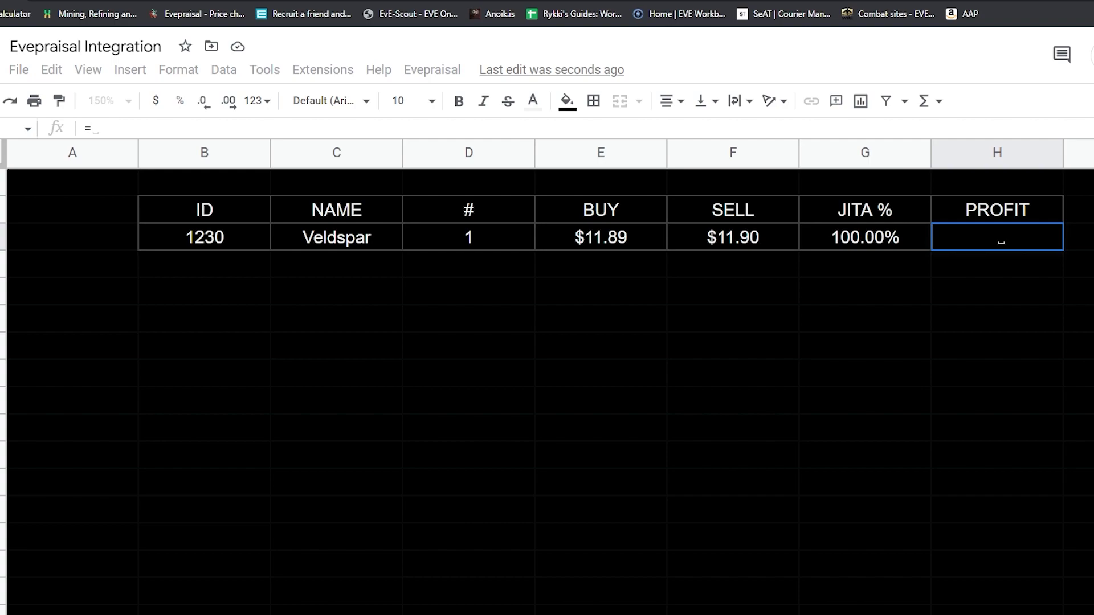
left_click(733, 237)
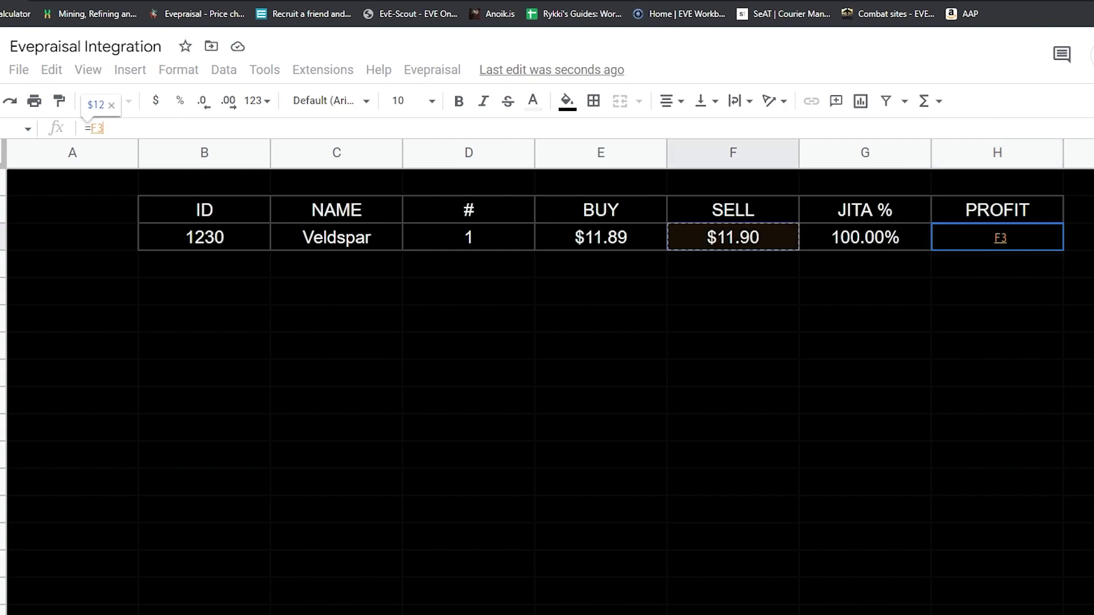
type("-")
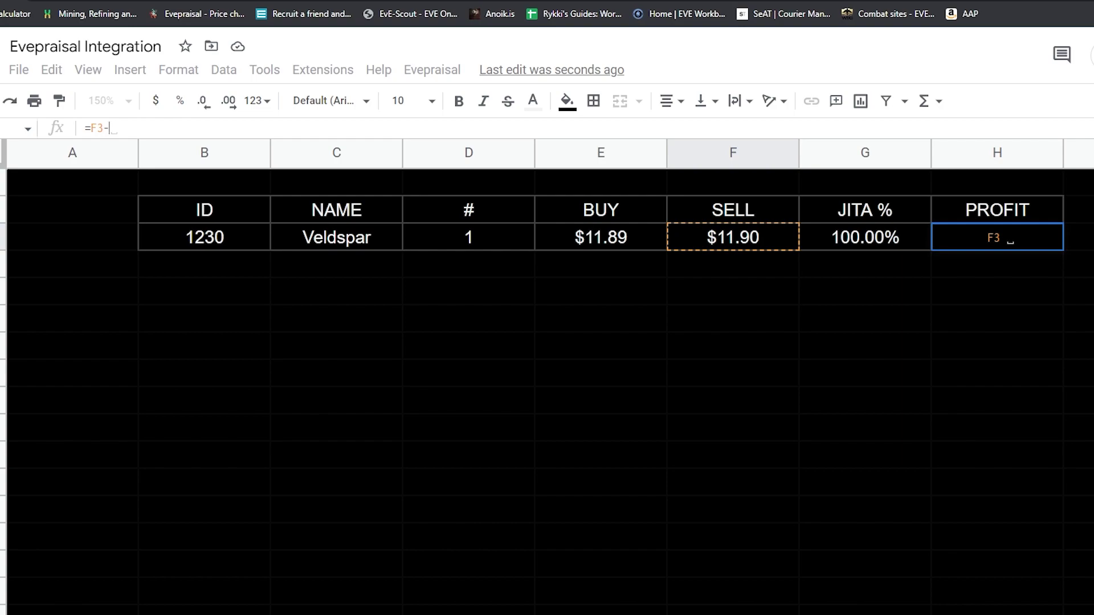
left_click(601, 237)
key("Return")
Step: Increase Veldspar's PROFIT cell to two decimal places
left_click(997, 318)
left_click(998, 237)
left_click(229, 100)
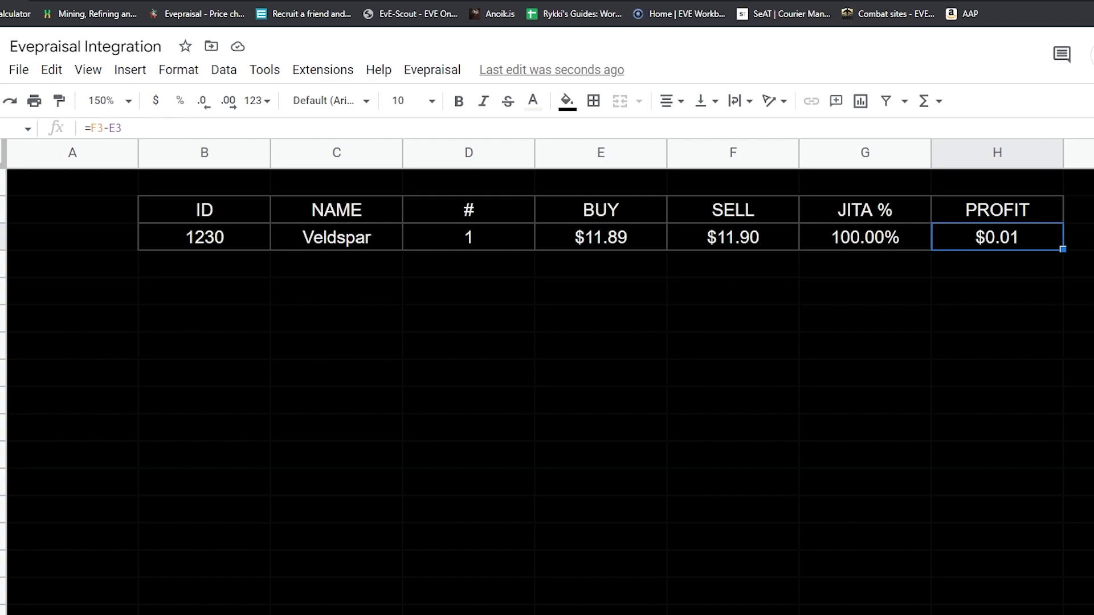
left_click(865, 265)
left_click(865, 237)
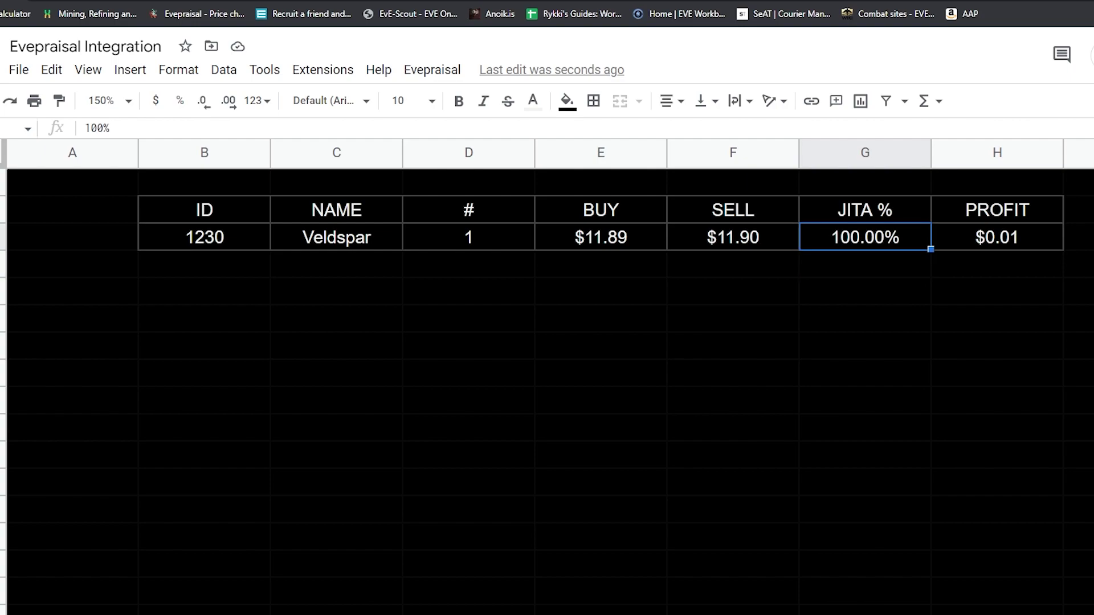
left_click(601, 238)
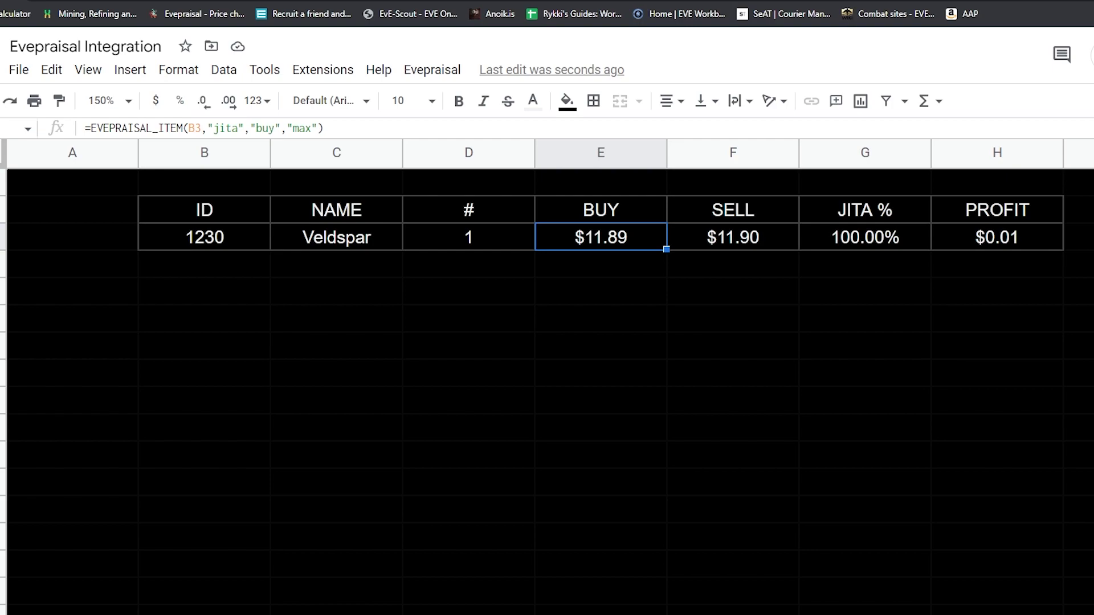
left_click(468, 237)
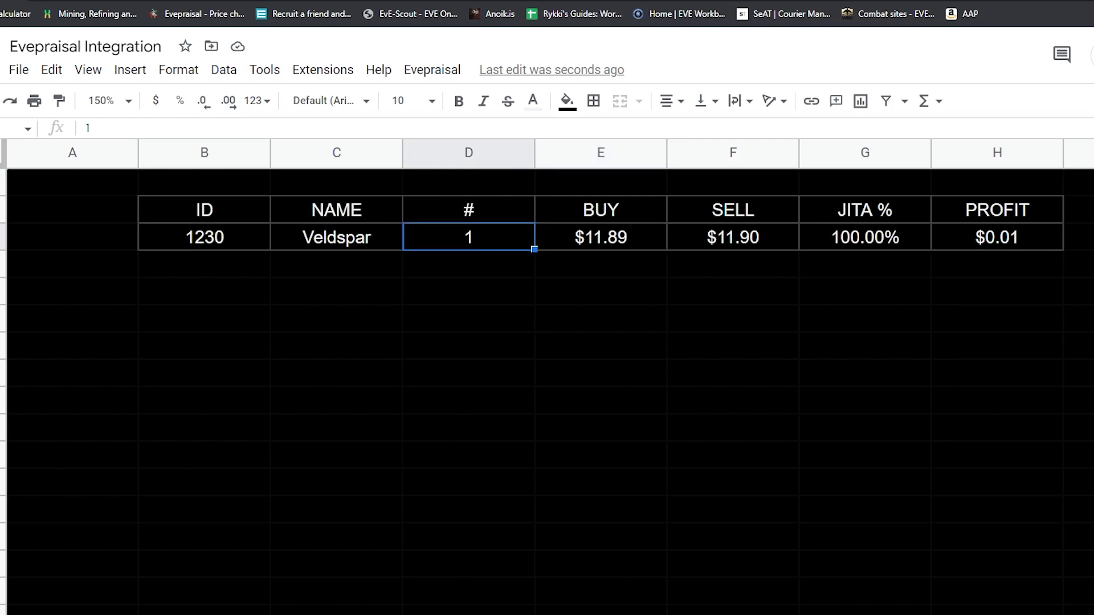
left_click(865, 238)
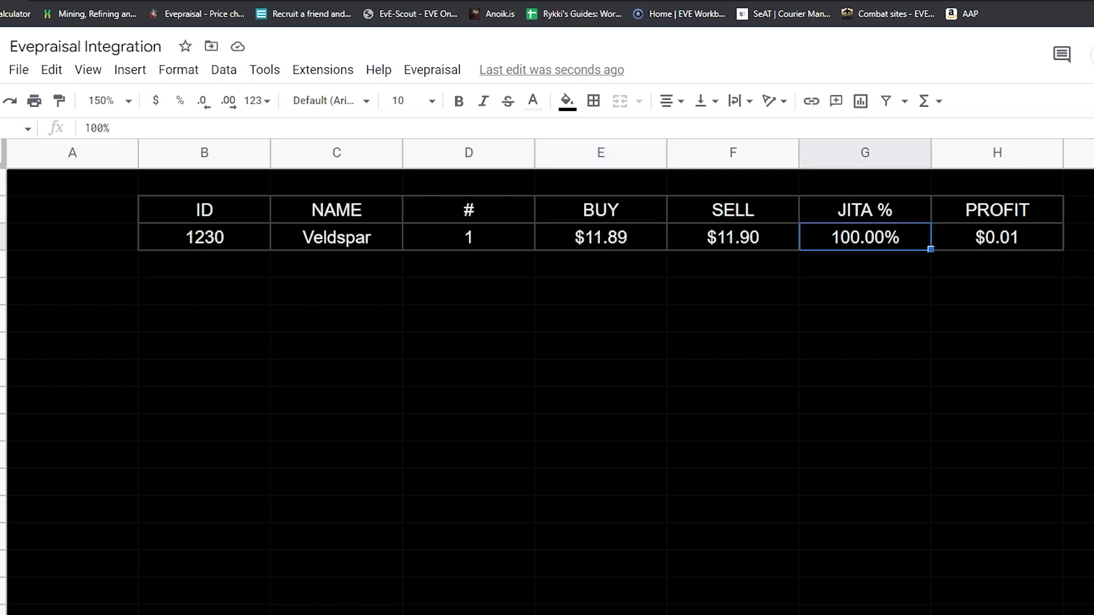
left_click(468, 237)
Step: Change Veldspar's BUY formula to =(EVEPRAISAL_ITEM(B3,"jita","buy","max")*D3)*G3 so it scales by quantity and Jita percentage
left_click(601, 238)
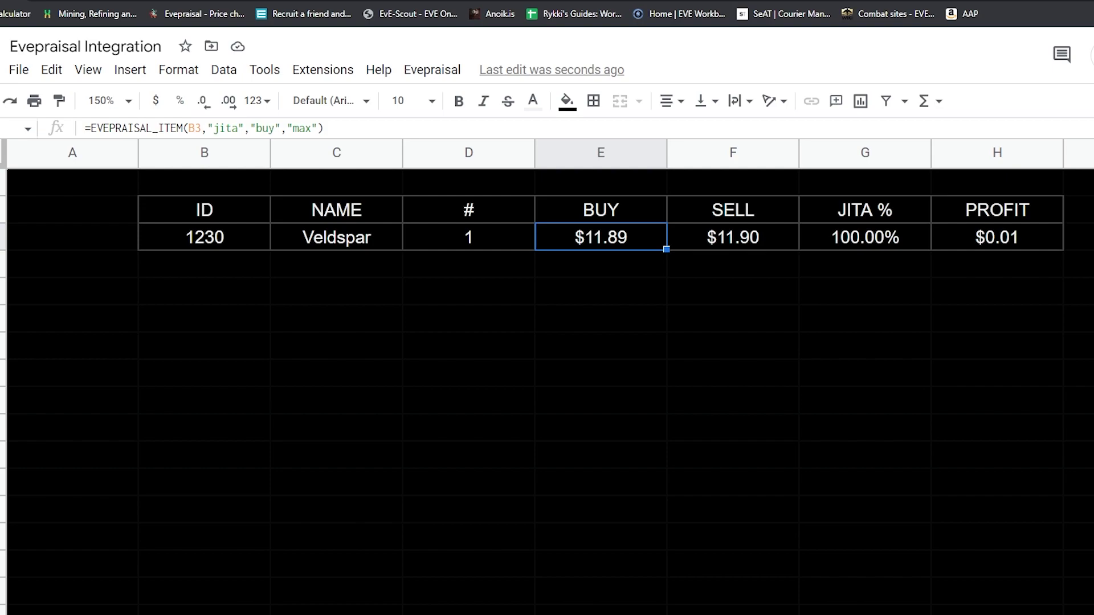
left_click(324, 128)
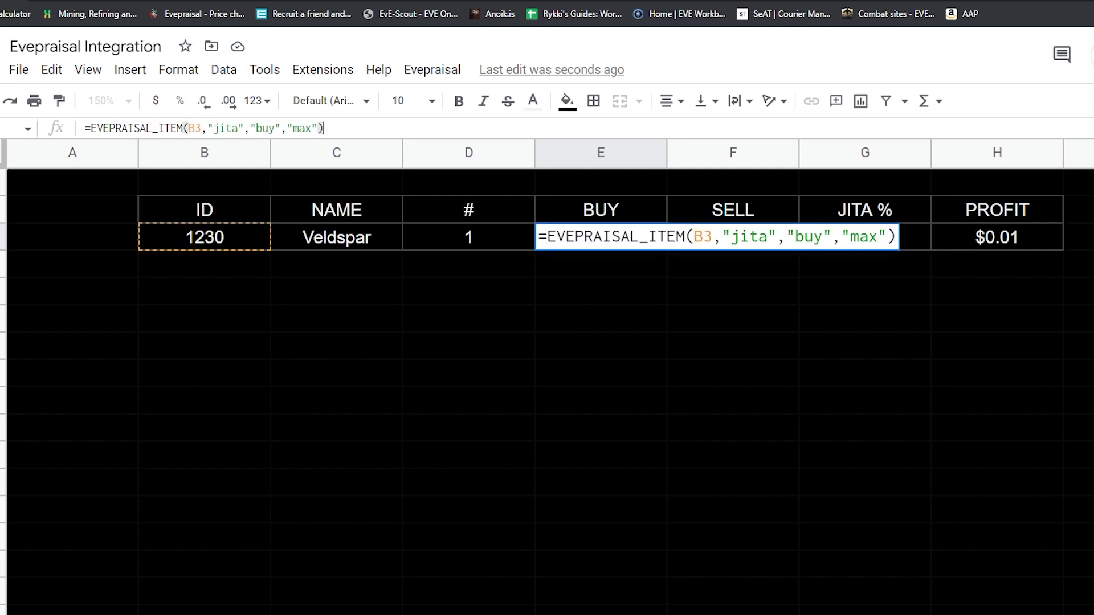
left_click(91, 128)
type("(")
key("End")
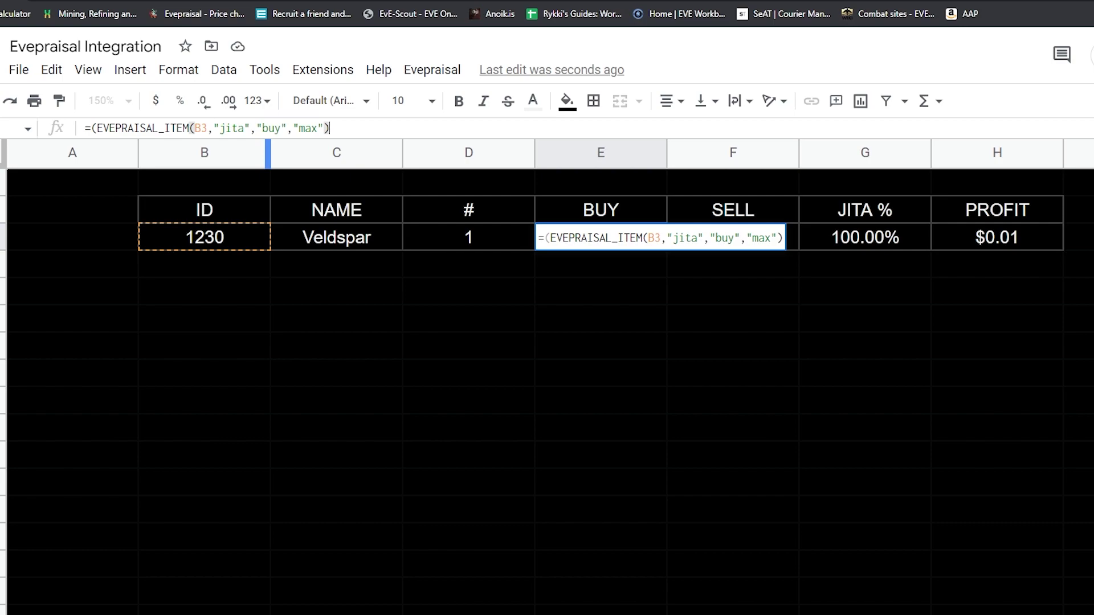
type("*")
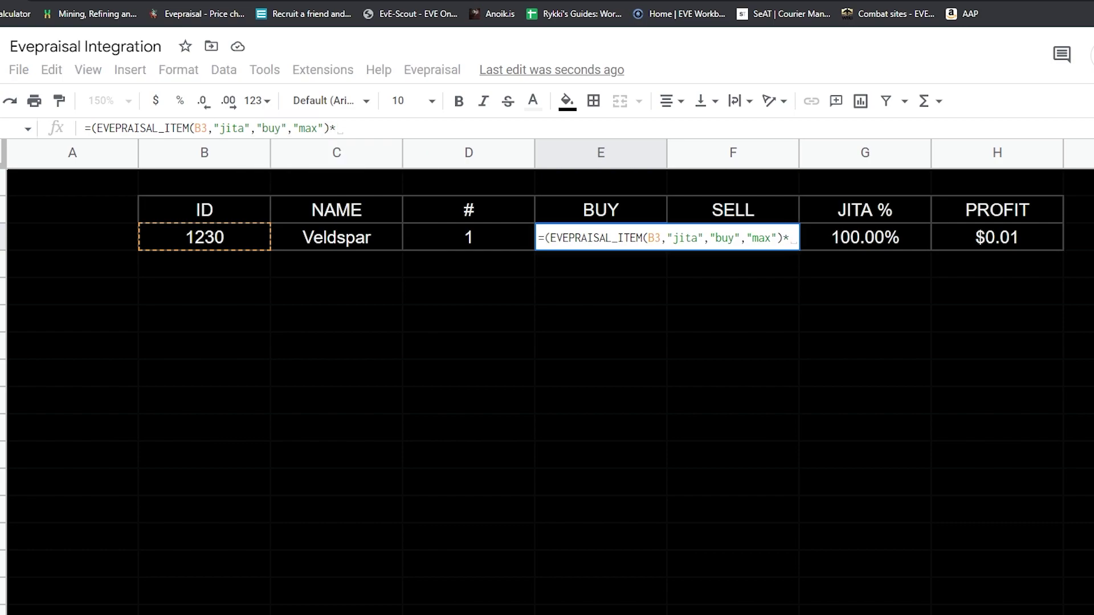
key("Left")
type(")")
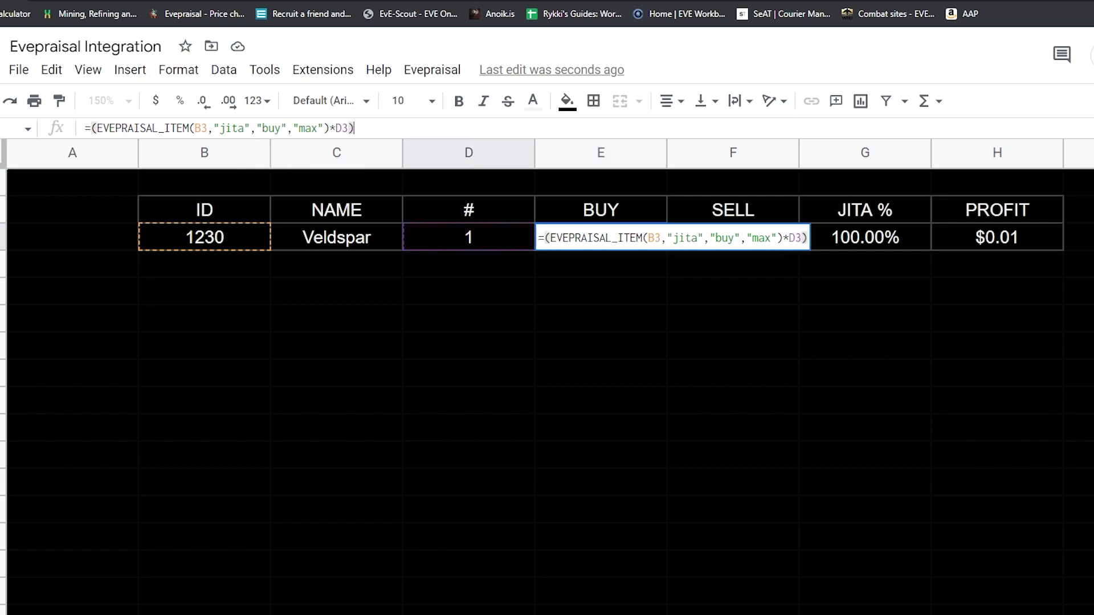
type("*")
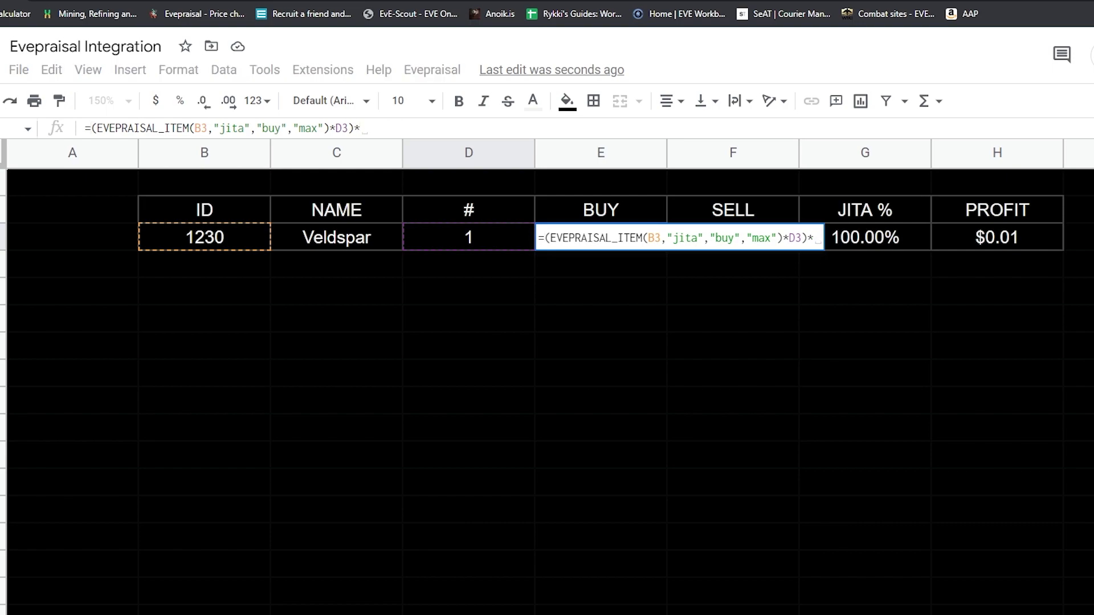
key("Right")
key("Right")
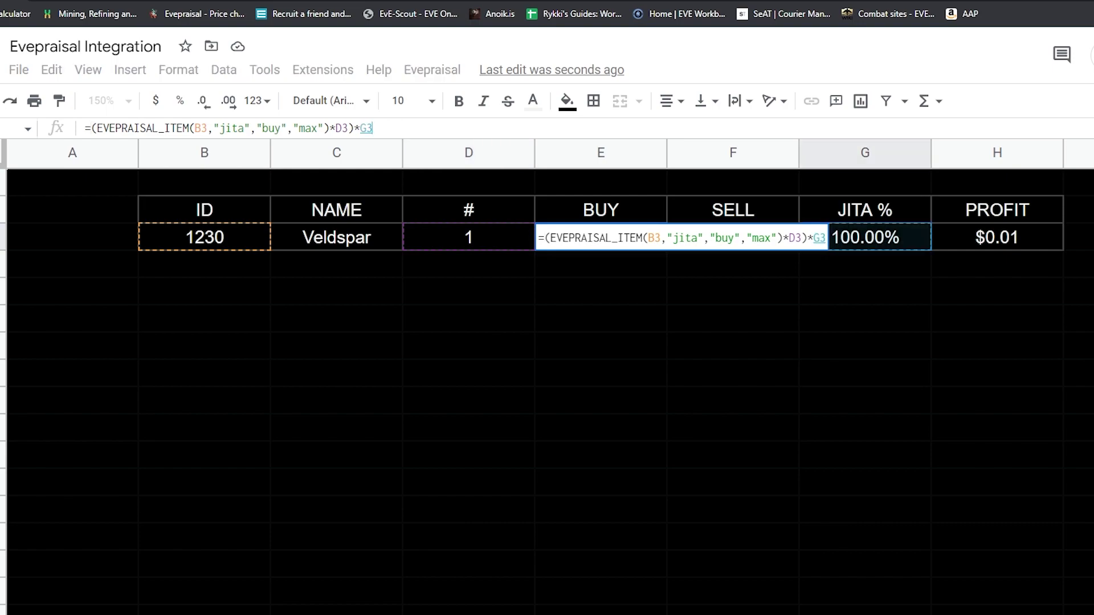
key("Return")
Step: Change Veldspar's SELL formula to =(EVEPRAISAL_ITEM(B3,"jita","sell","min")*D3)*G3 so it scales by quantity and Jita percentage
left_click(733, 237)
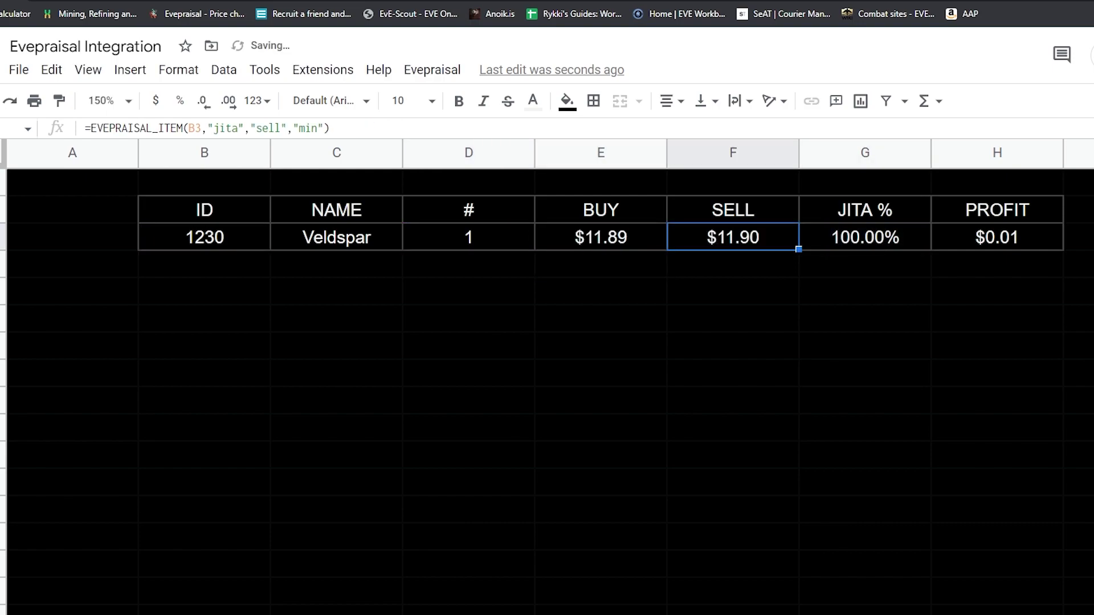
left_click(91, 128)
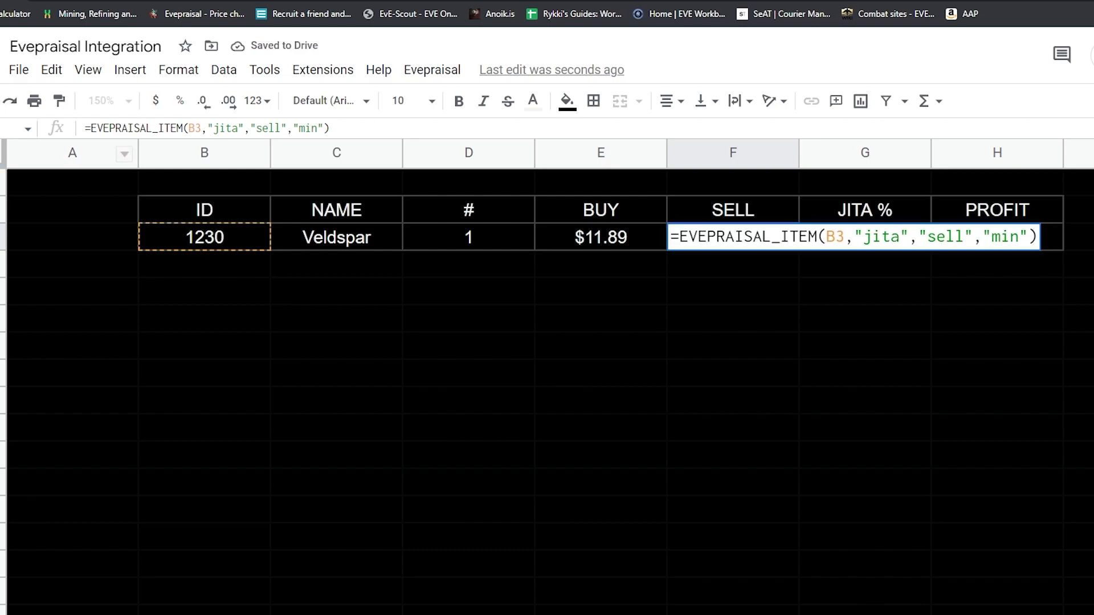
left_click(92, 128)
type("(")
left_click(342, 128)
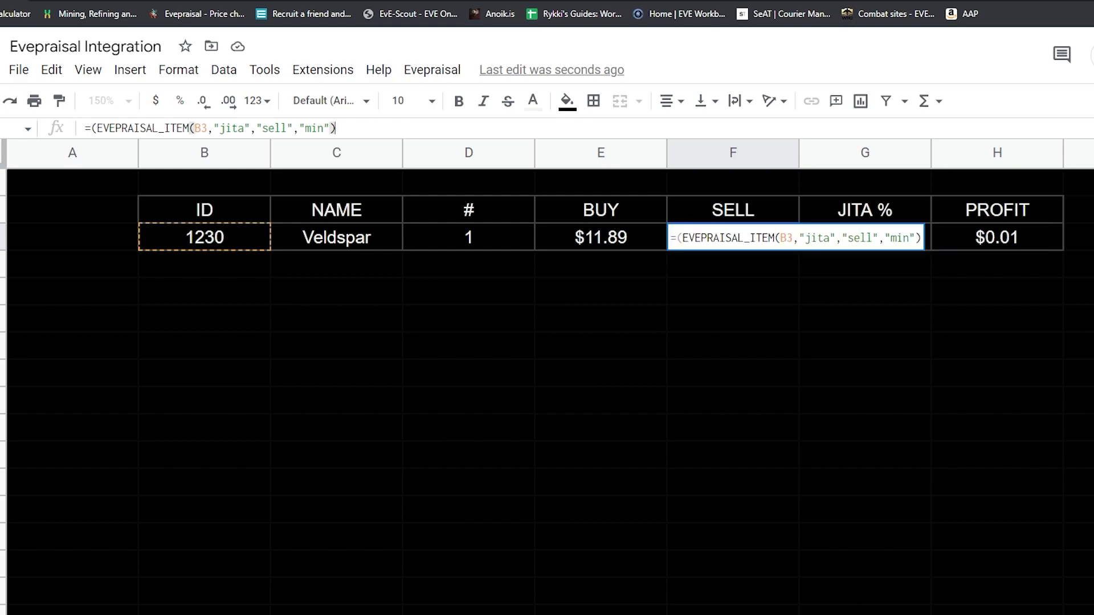
type("*")
left_click(468, 237)
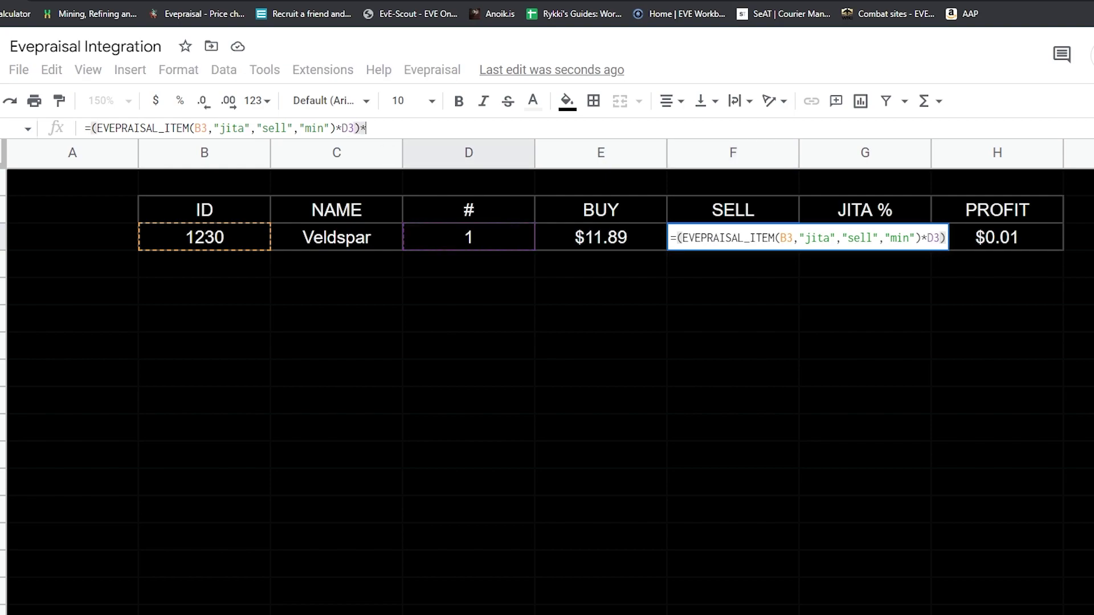
type(")*")
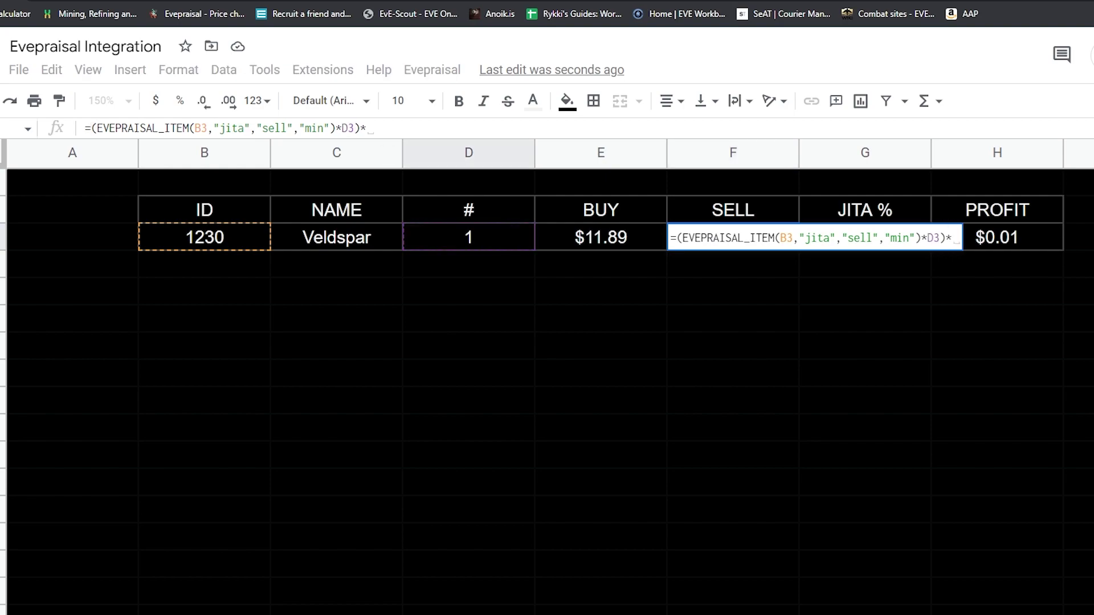
left_click(865, 265)
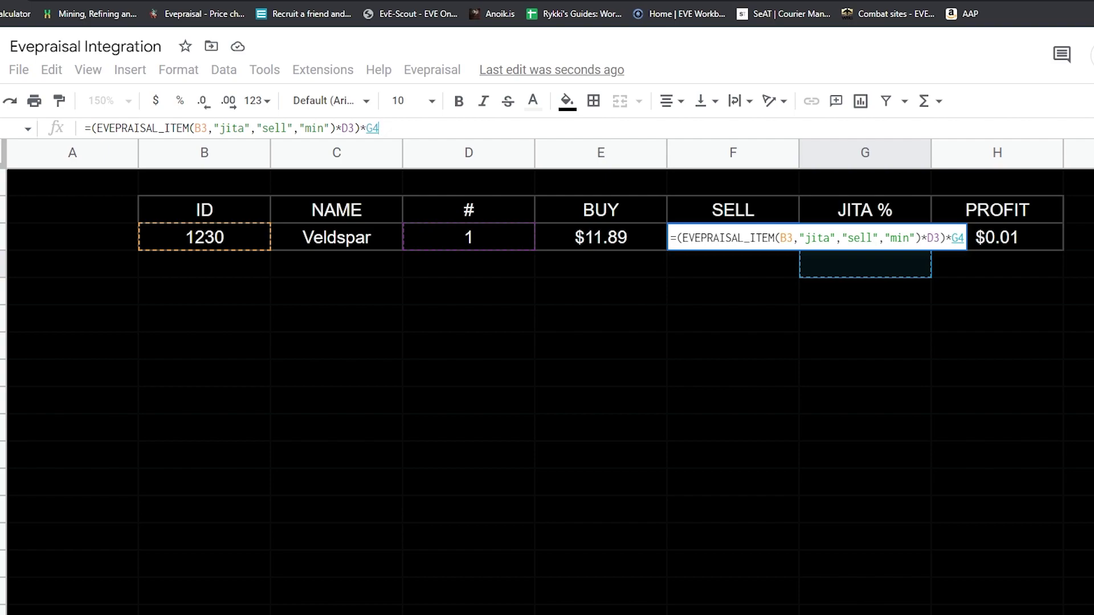
key("BackSpace")
type("#")
key("BackSpace")
type("3)")
key("Return")
Step: Set Veldspar's JITA % cell to 1% to test the scaled price formulas
left_click(865, 292)
left_click(865, 237)
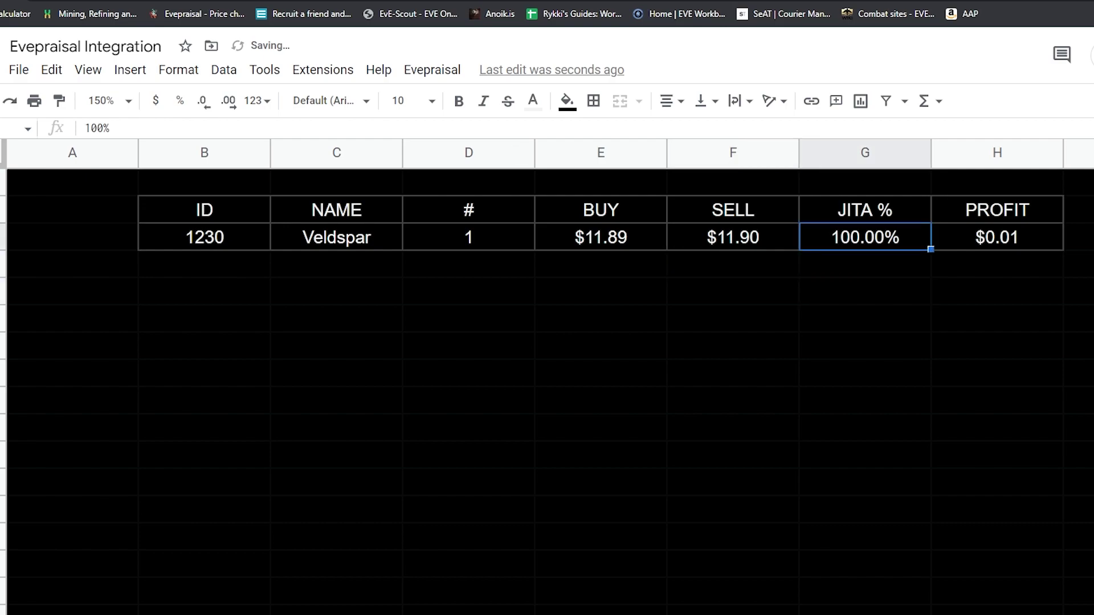
type("1%")
key("Return")
key("Left")
key("Left")
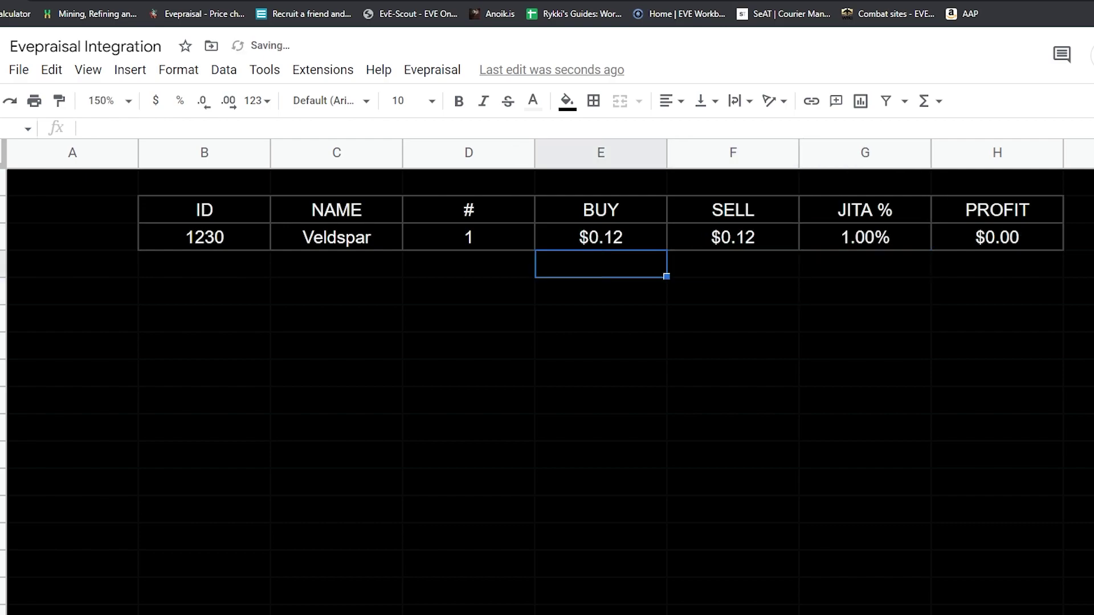
Step: Set Veldspar's JITA % cell to 85%
key("Up")
key("Right")
key("Right")
key("Left")
key("Left")
key("Right")
key("Right")
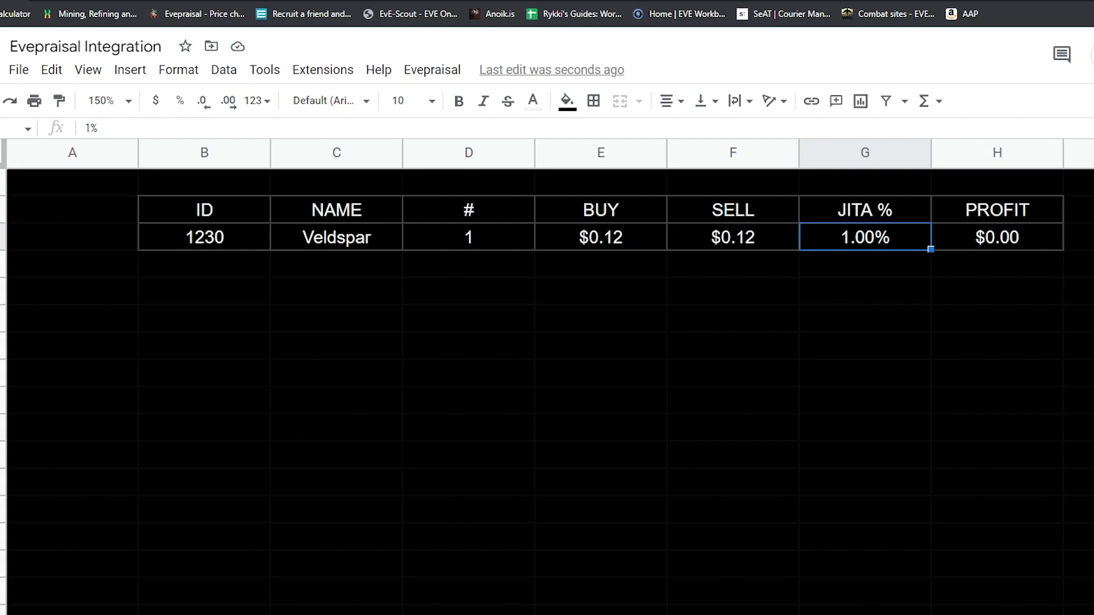
type("85")
key("Return")
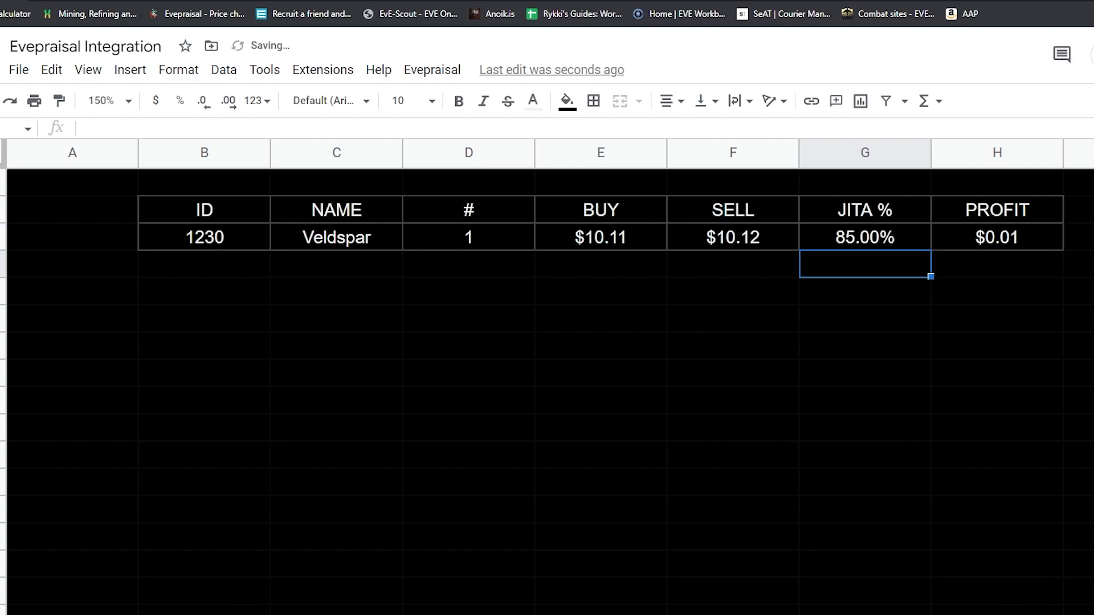
Step: Examine Veldspar's BUY, SELL, JITA % and PROFIT cells to see how the percentage affects the prices
key("Left")
key("Left")
key("Up")
key("Right")
key("Right")
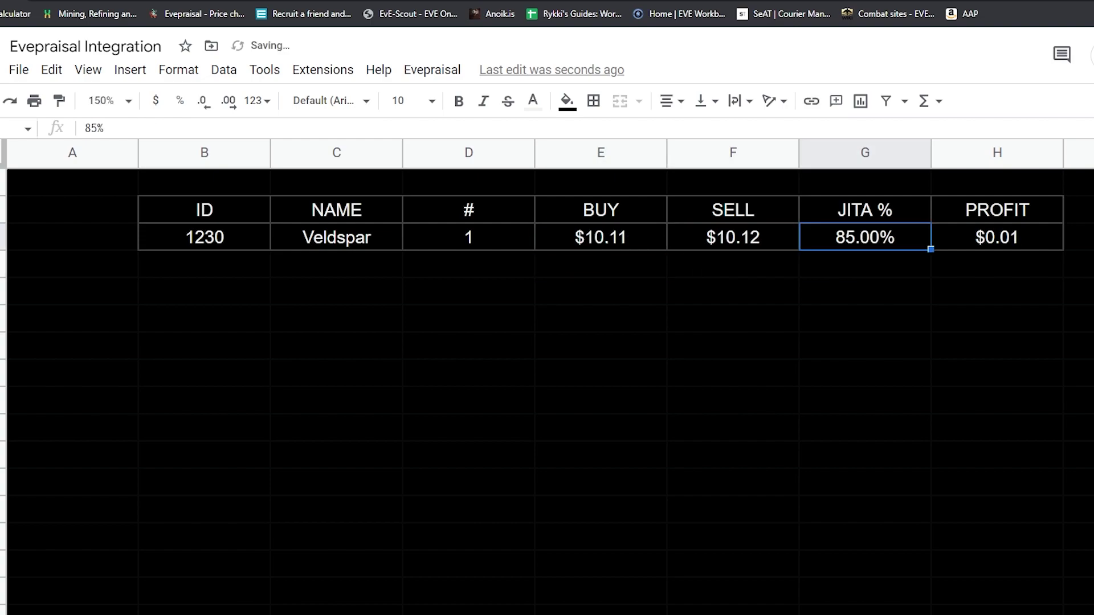
key("Right")
key("Left")
key("Left")
key("Right")
key("Right")
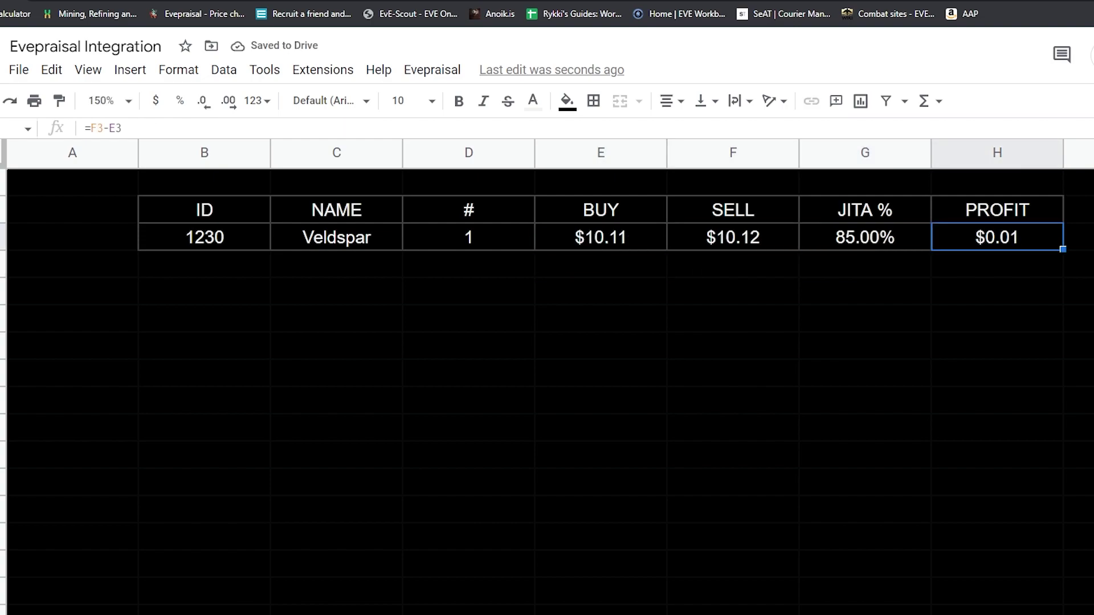
key("Left")
key("Left")
key("Right")
key("Down")
key("Down")
key("Up")
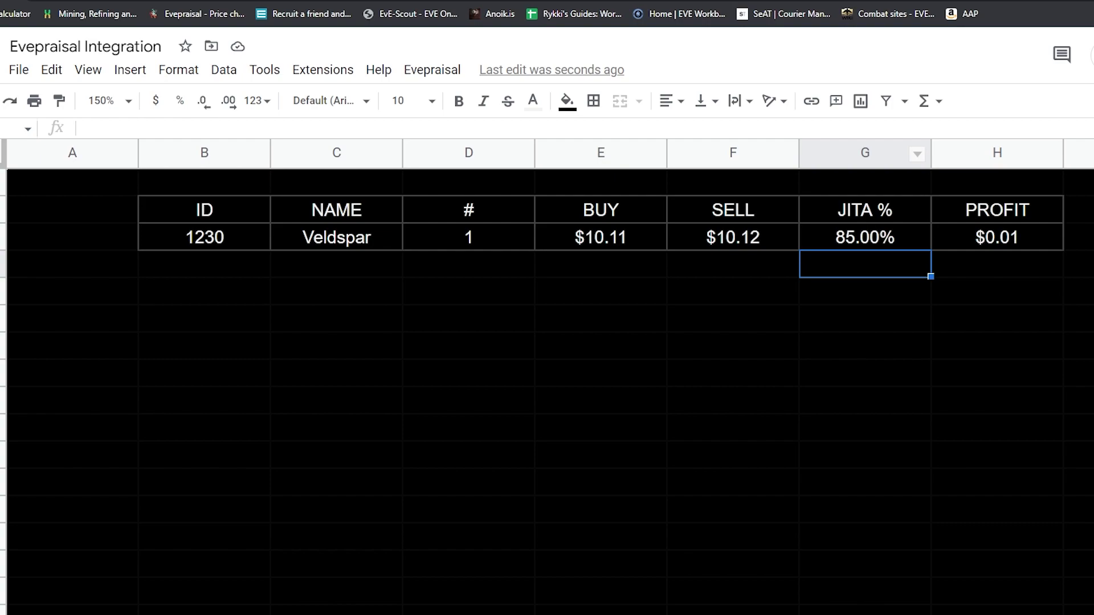
Step: Rename the JITA % column header to JITA BUY %
left_click(865, 210)
left_click(118, 128)
type("BUY")
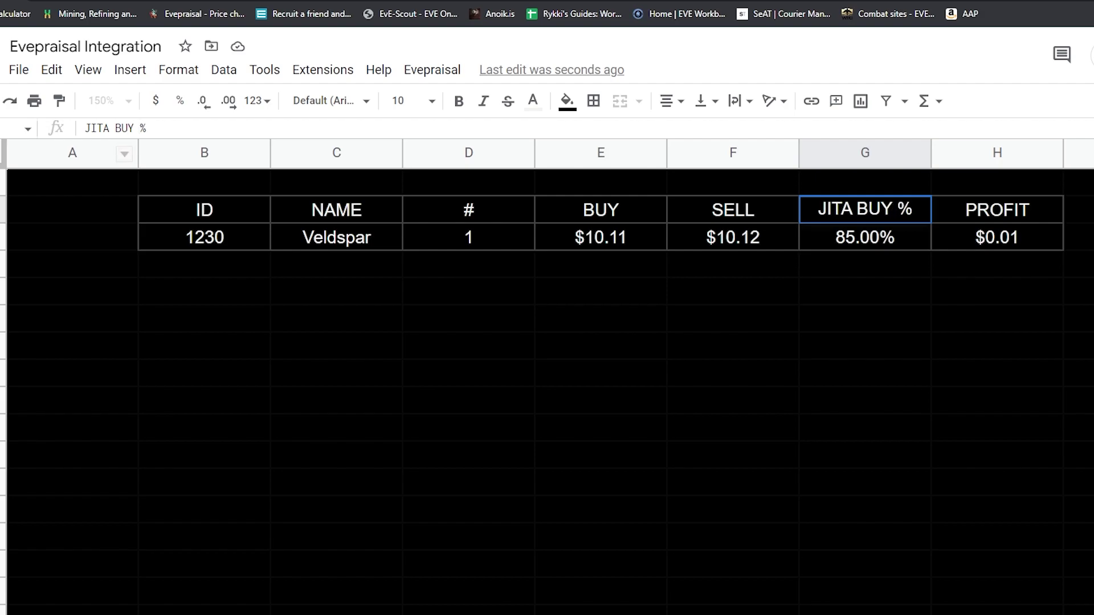
left_click(732, 347)
Step: Insert a new column just before the PROFIT column and give it the header JITA SELL %
right_click(950, 153)
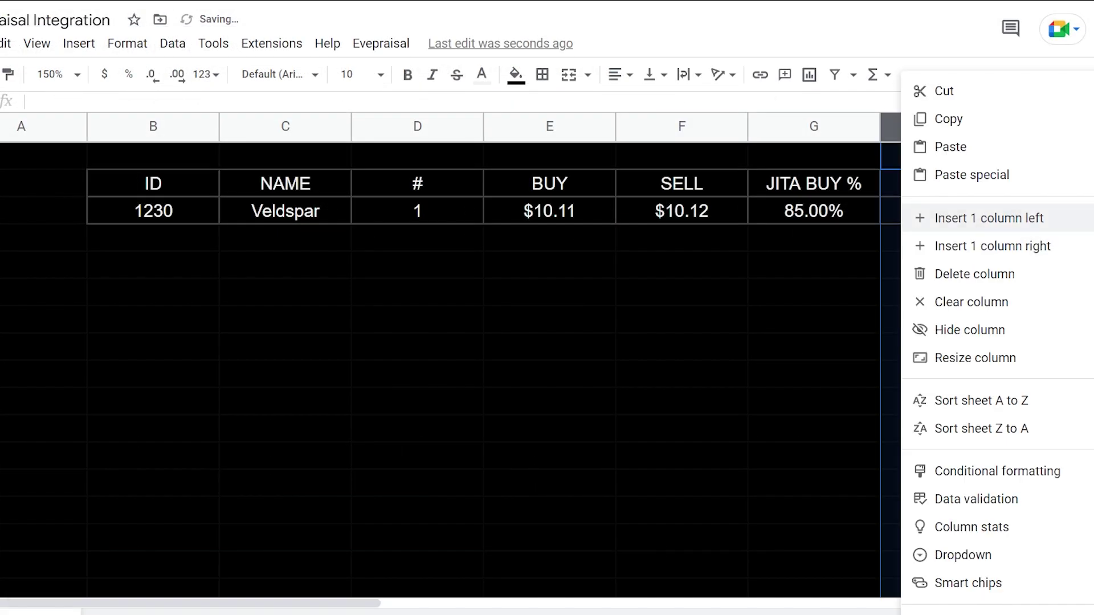
left_click(969, 219)
left_click(946, 292)
left_click(946, 184)
left_click(74, 102)
type("JITA ")
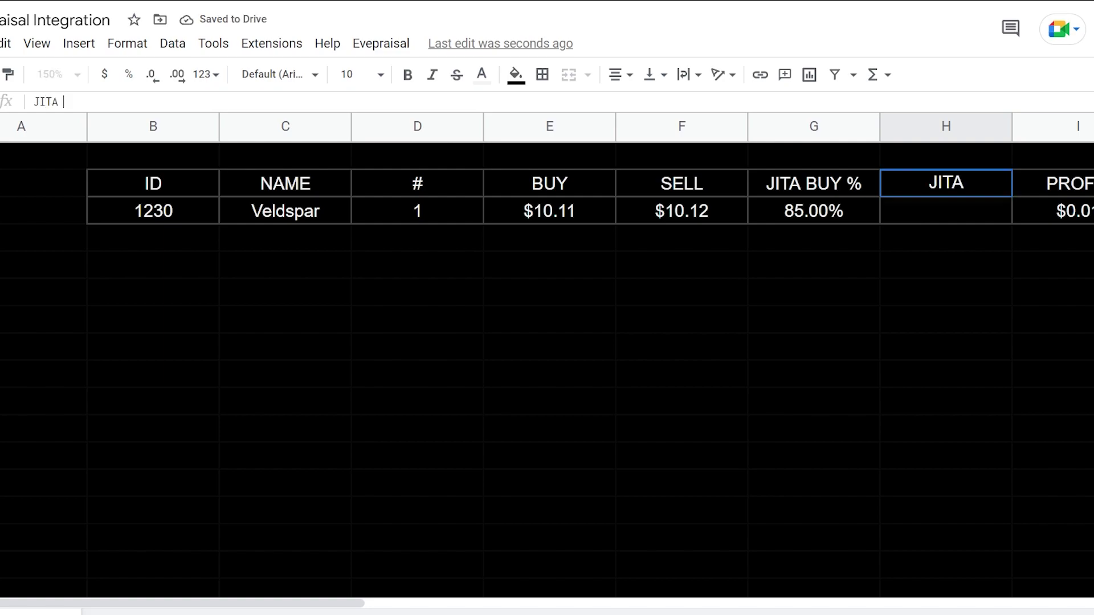
type("SELL ")
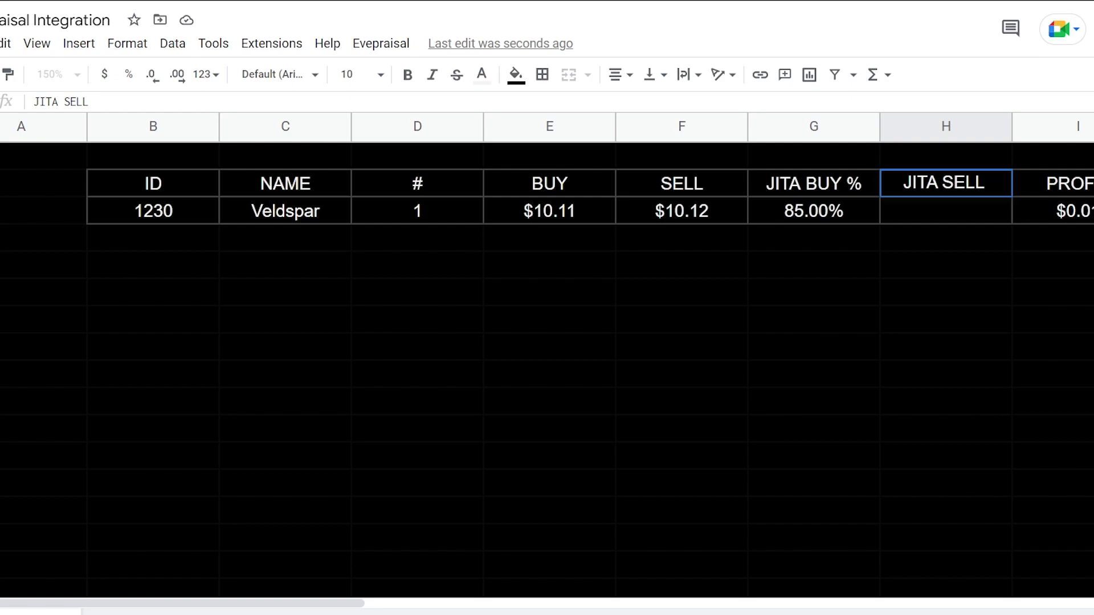
type("%")
left_click(682, 320)
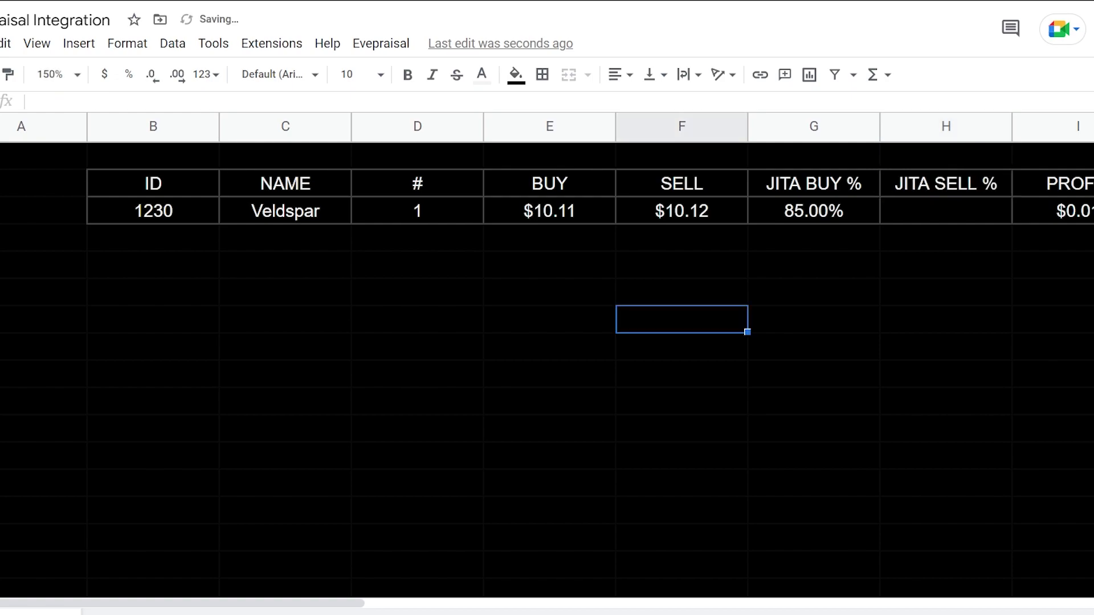
Step: Set Veldspar's JITA SELL % cell to 100%
left_click(814, 292)
left_click(813, 211)
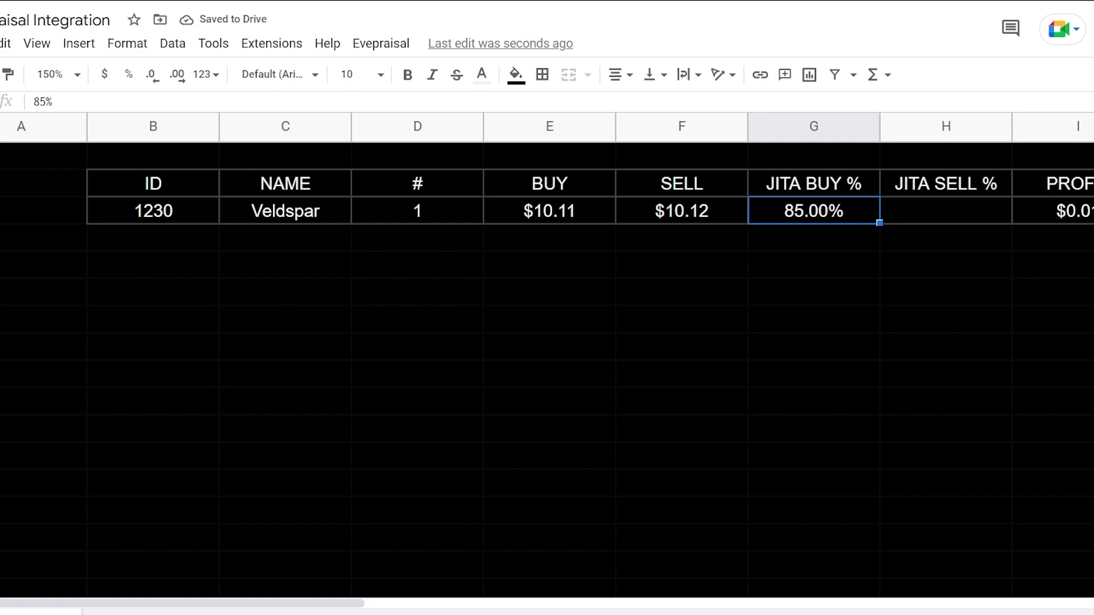
left_click(946, 211)
type("85.00%")
left_click(814, 292)
left_click(946, 211)
type("100")
key("Return")
key("Left")
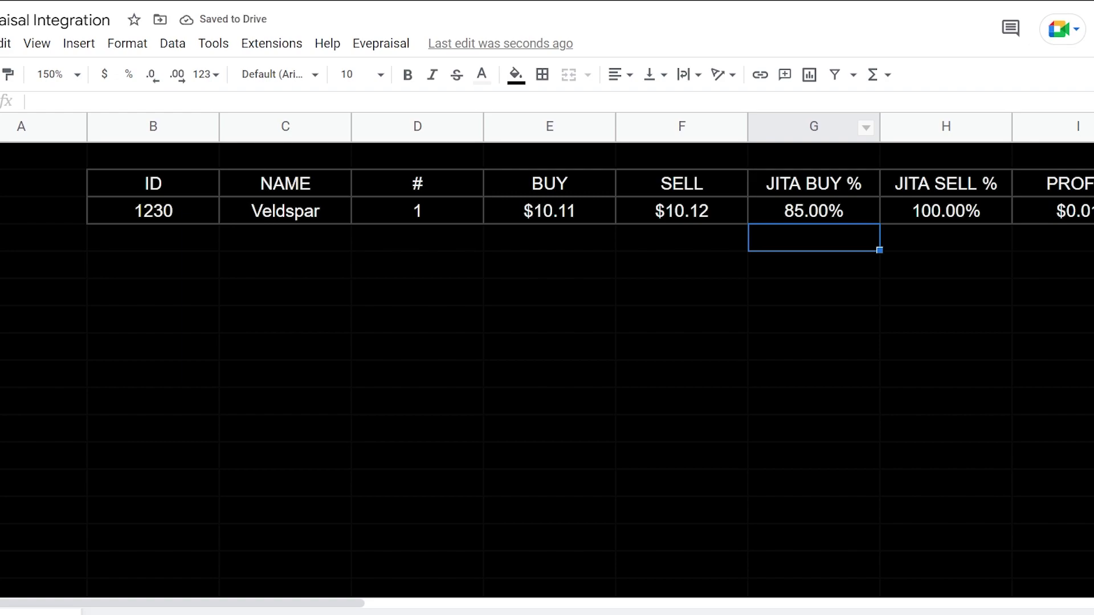
Step: Change the multiplier in Veldspar's SELL formula to H3, giving =(EVEPRAISAL_ITEM(B3,"jita","sell","min")*D3)*H3
left_click(681, 211)
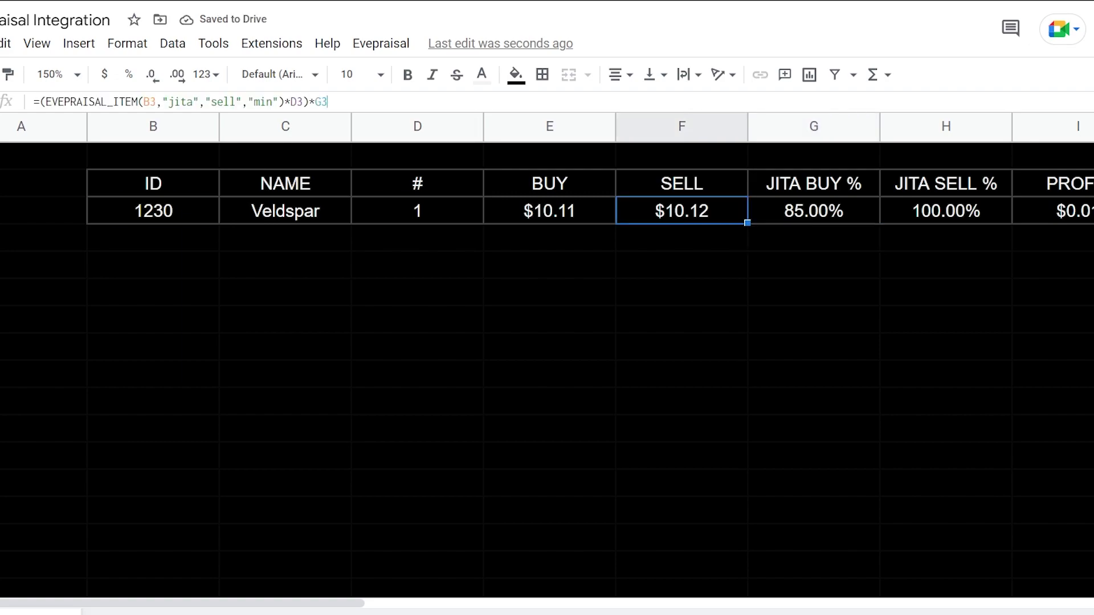
left_click(329, 102)
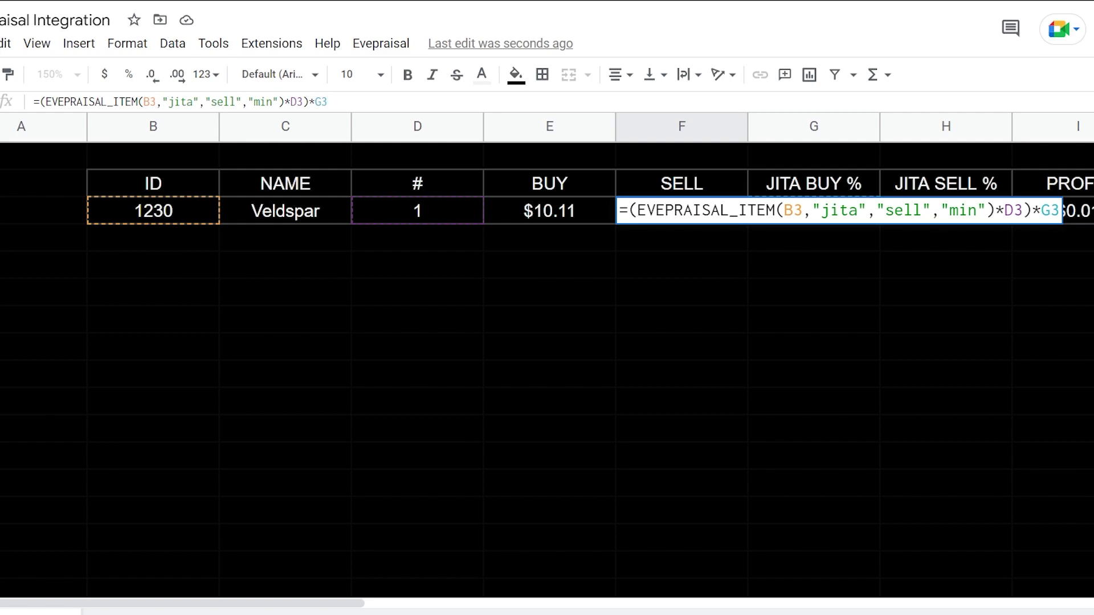
key("BackSpace")
key("BackSpace")
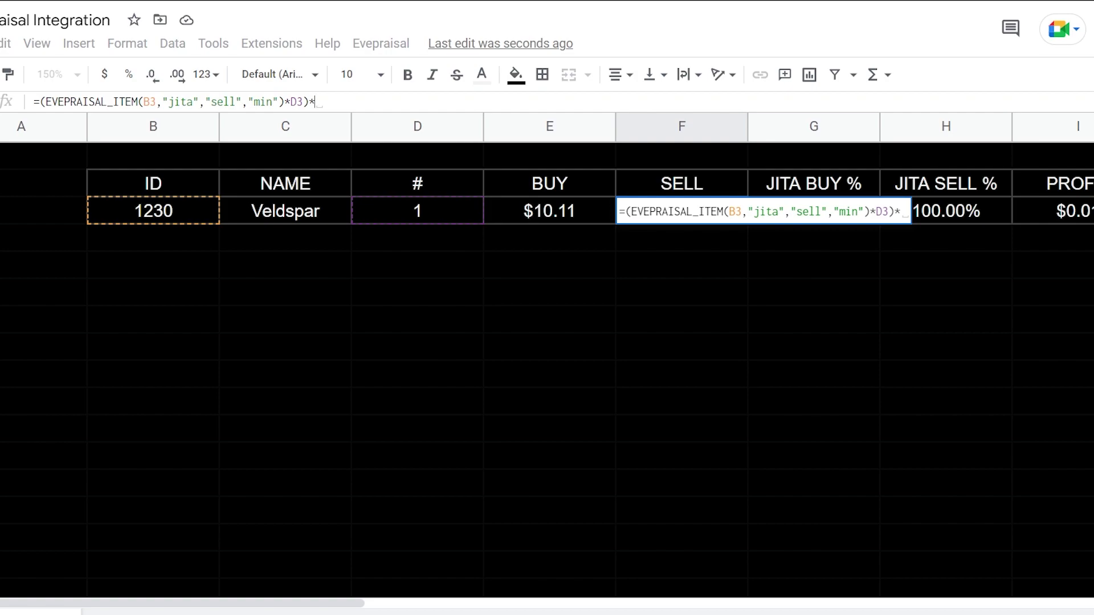
type("H")
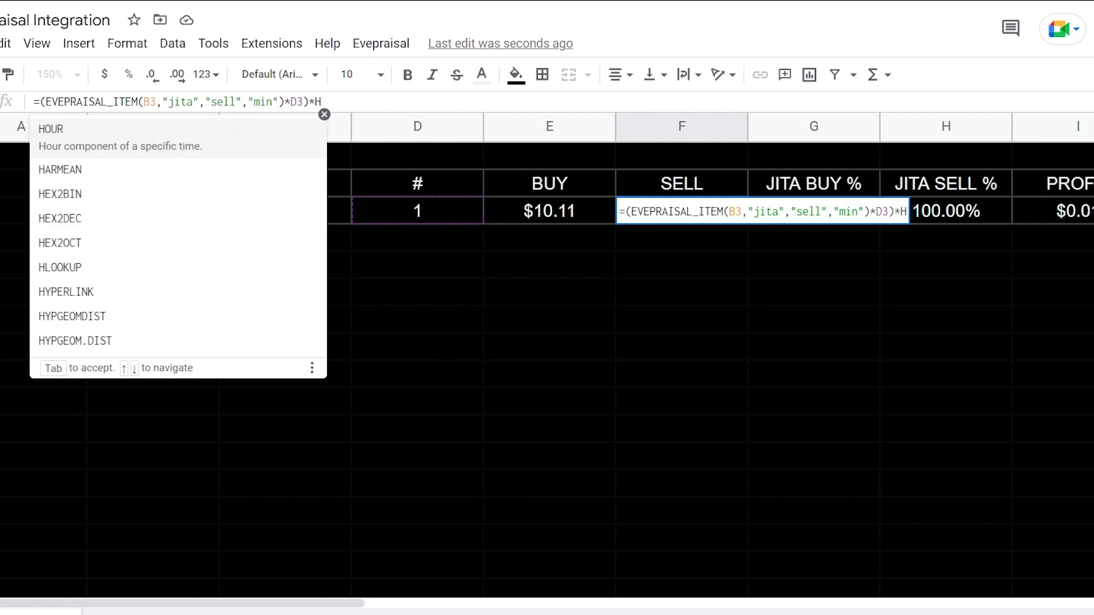
type("3")
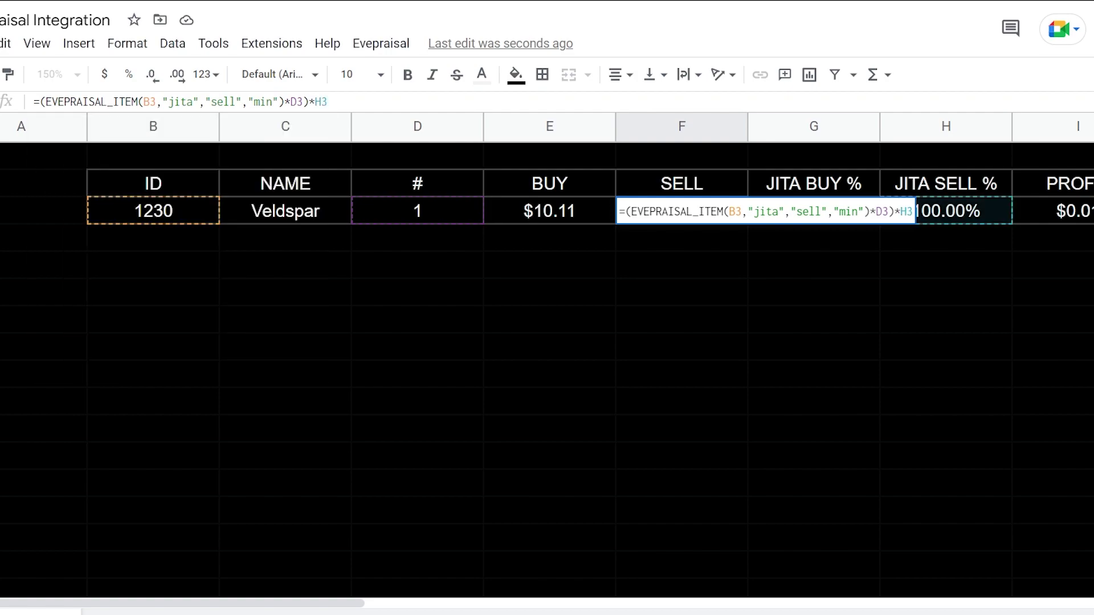
key("Return")
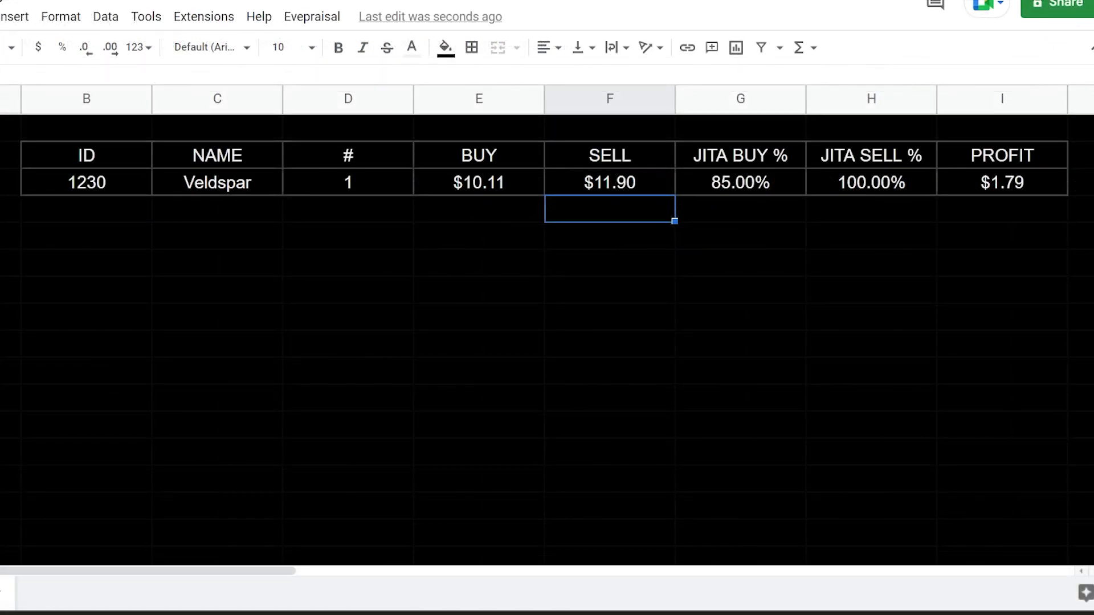
left_click(872, 235)
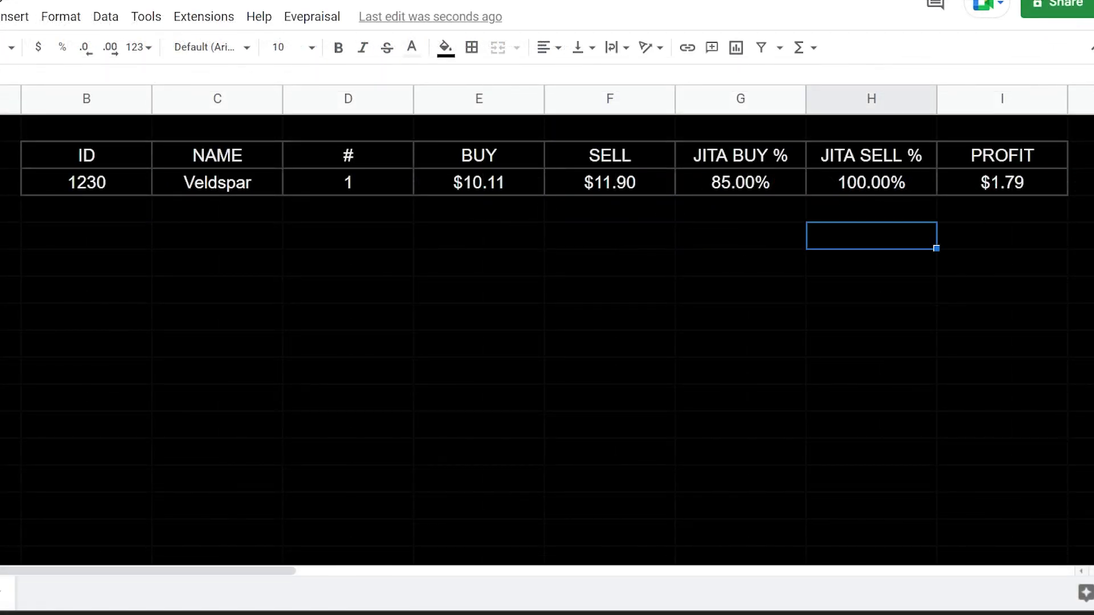
left_click(741, 209)
left_click_drag(741, 128, 741, 236)
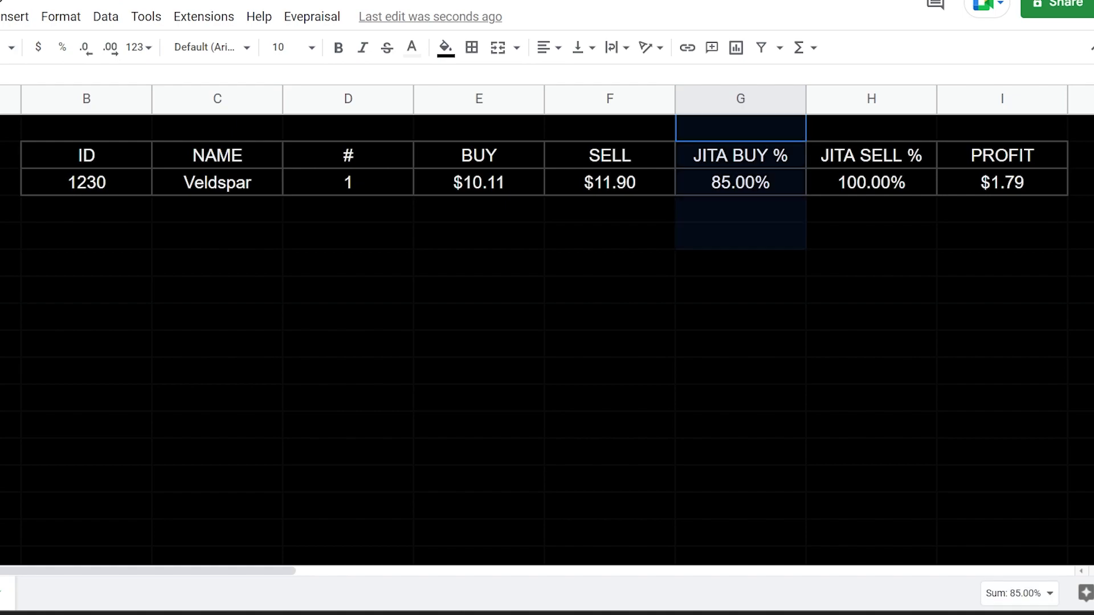
left_click(610, 236)
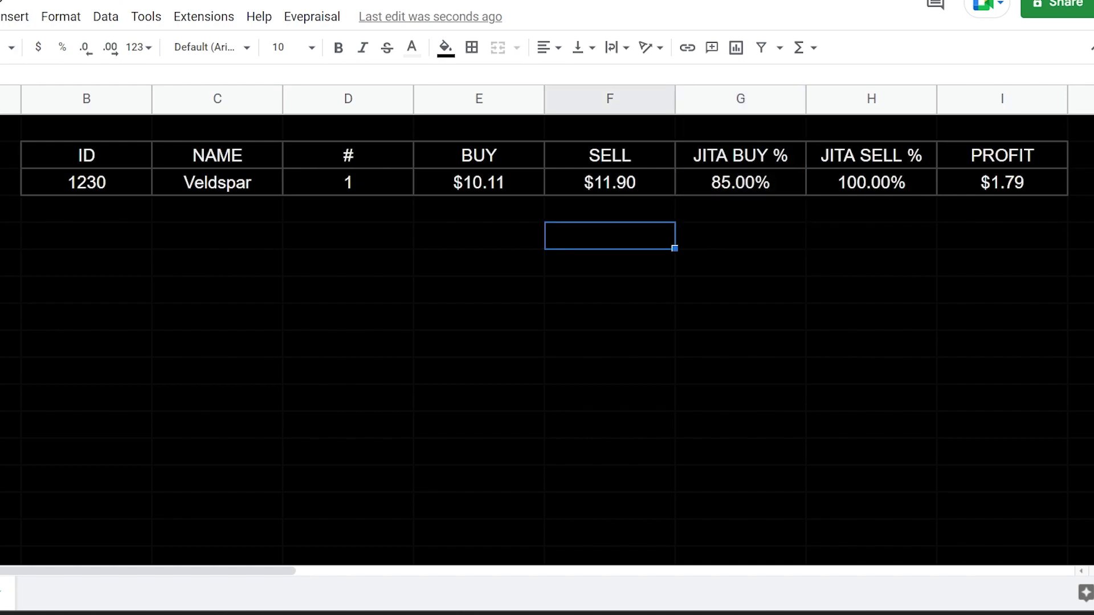
left_click(479, 182)
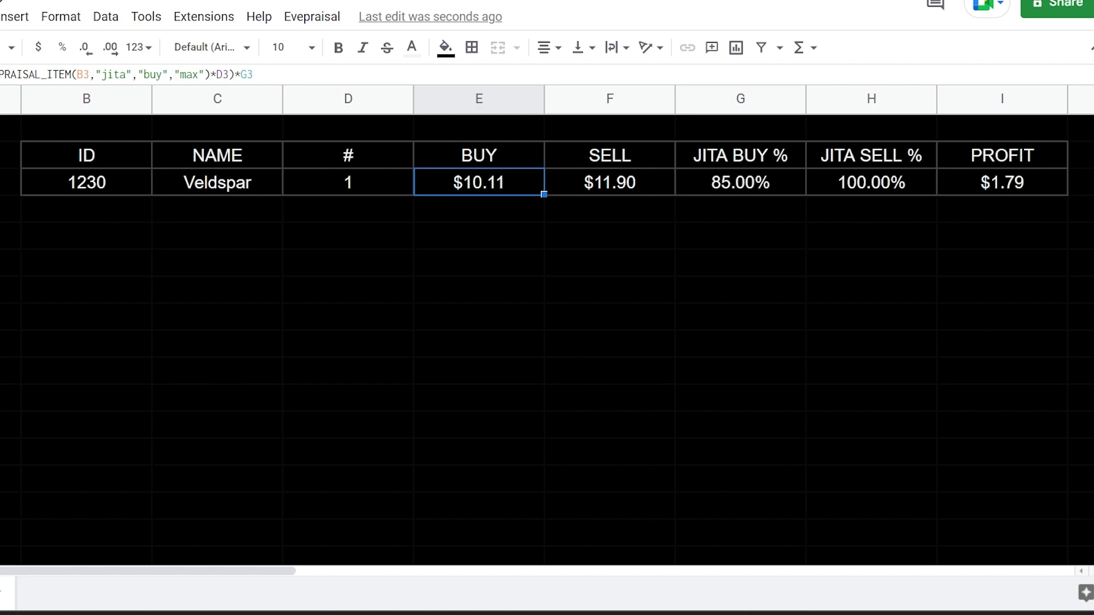
left_click(872, 209)
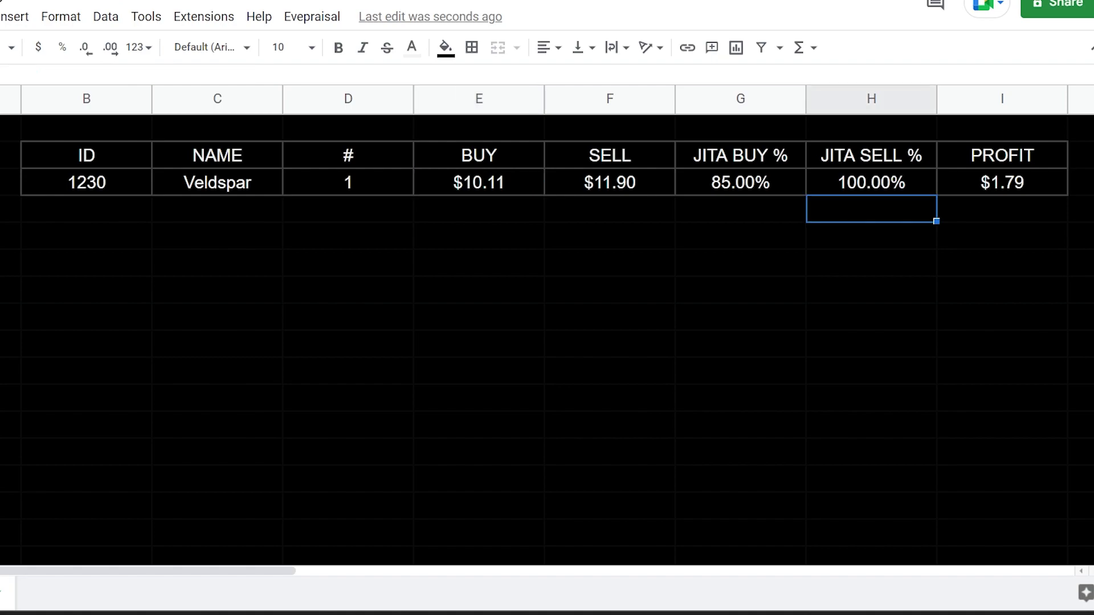
left_click_drag(872, 129, 871, 236)
left_click(871, 209)
left_click(872, 262)
Step: Set Veldspar's JITA SELL % cell to 85%
left_click(872, 182)
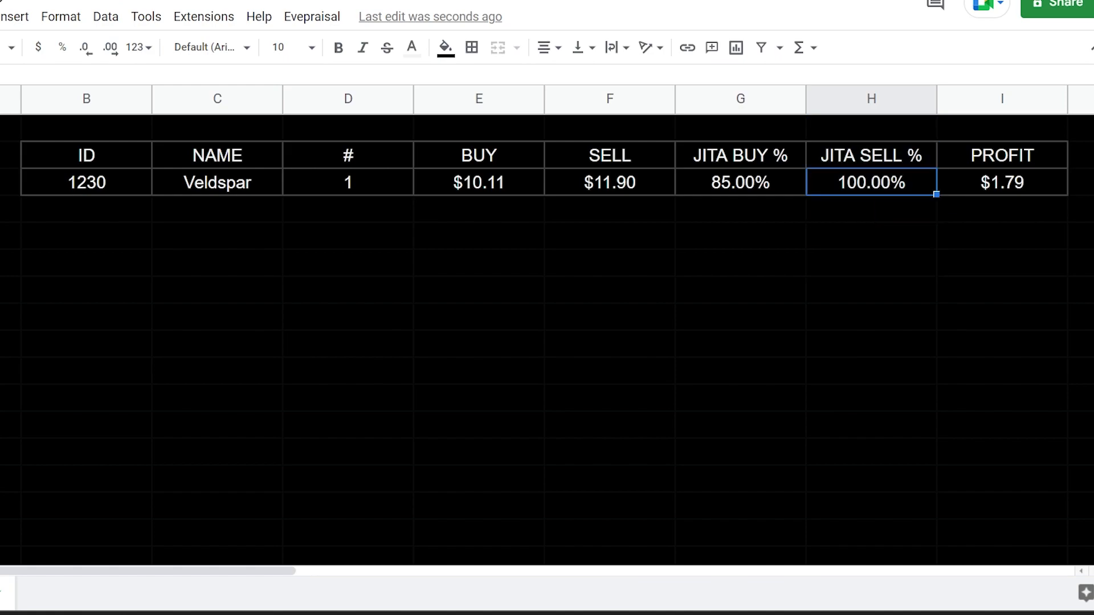
type("85%")
key("Return")
key("Left")
key("Left")
key("Up")
key("Right")
key("Right")
key("Left")
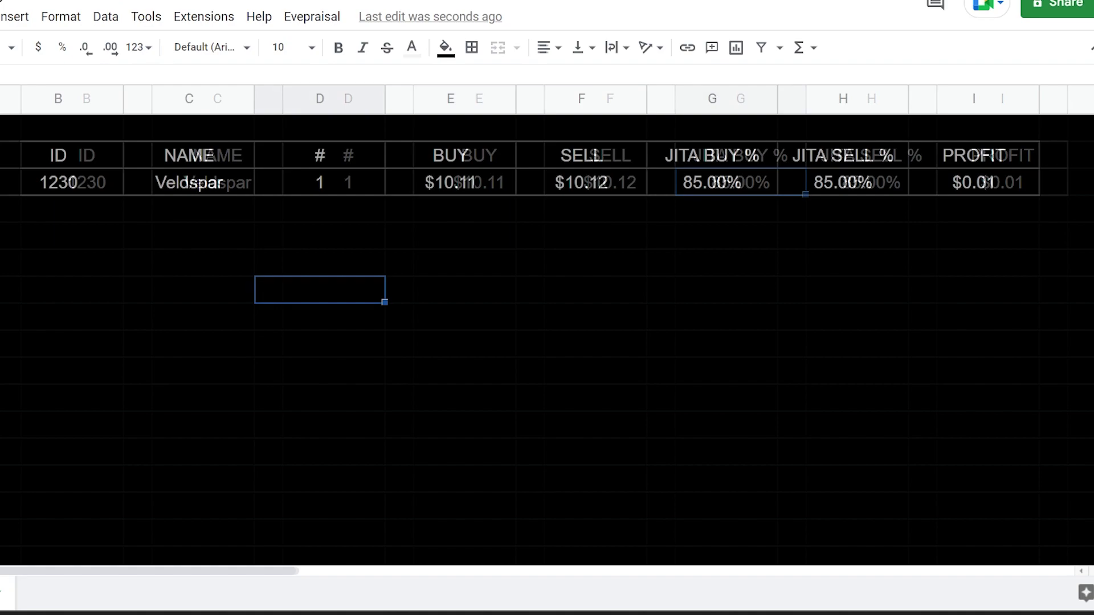
Step: Set Veldspar's quantity to 1000000 and fit the SELL column's width to its contents
left_click(320, 182)
type("10")
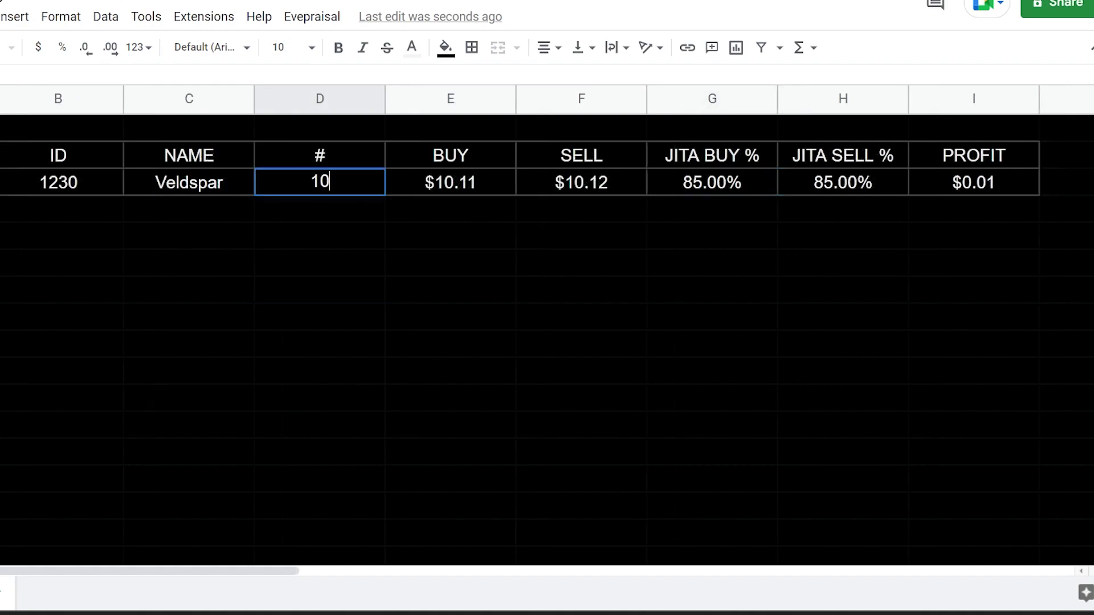
type("00000")
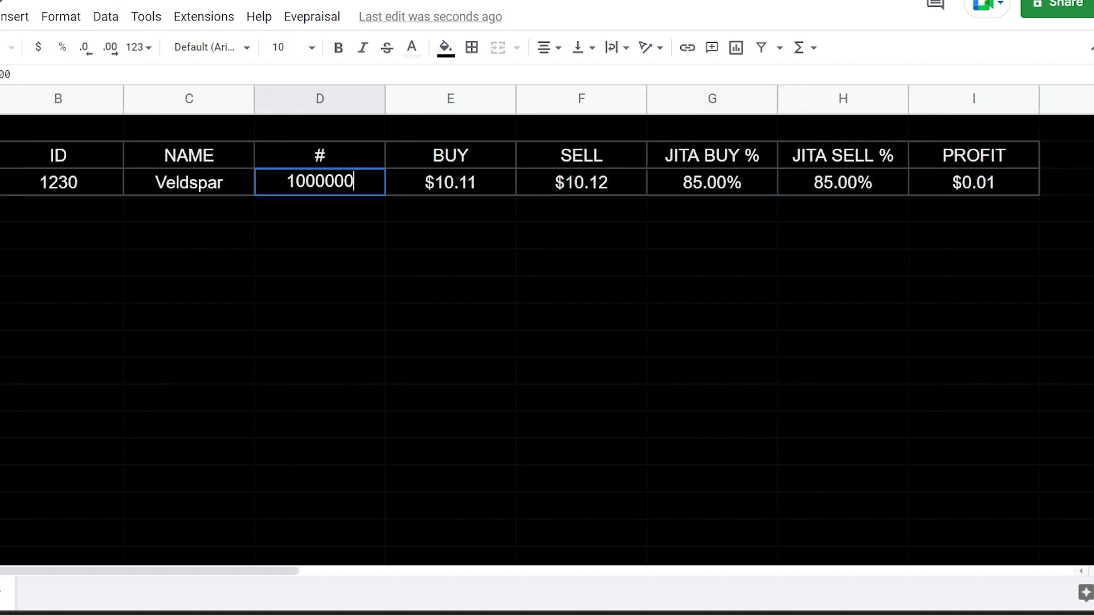
key("Return")
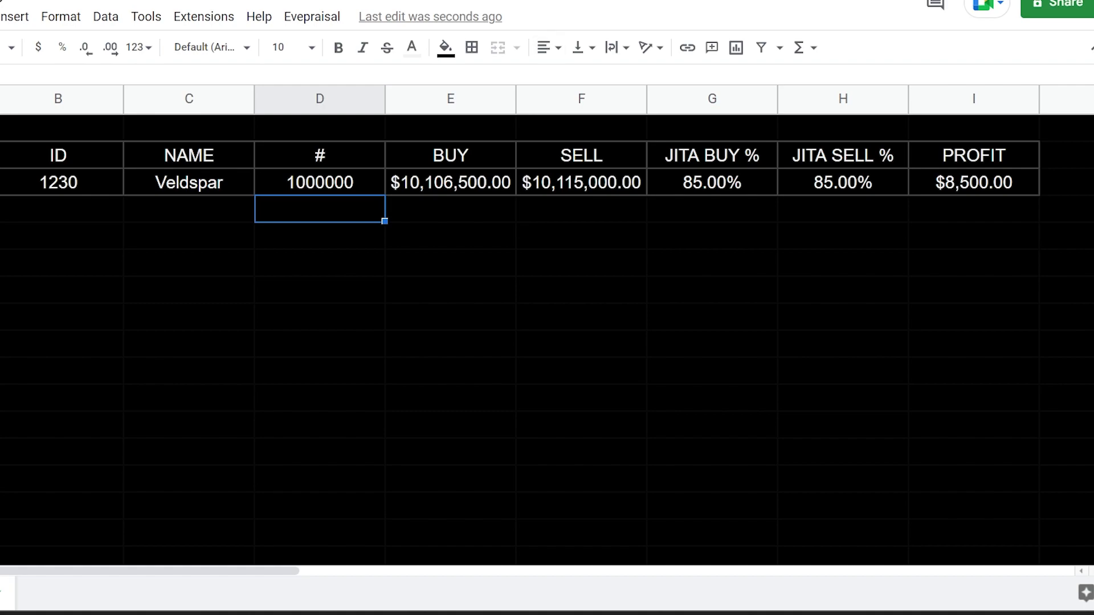
double_click(645, 100)
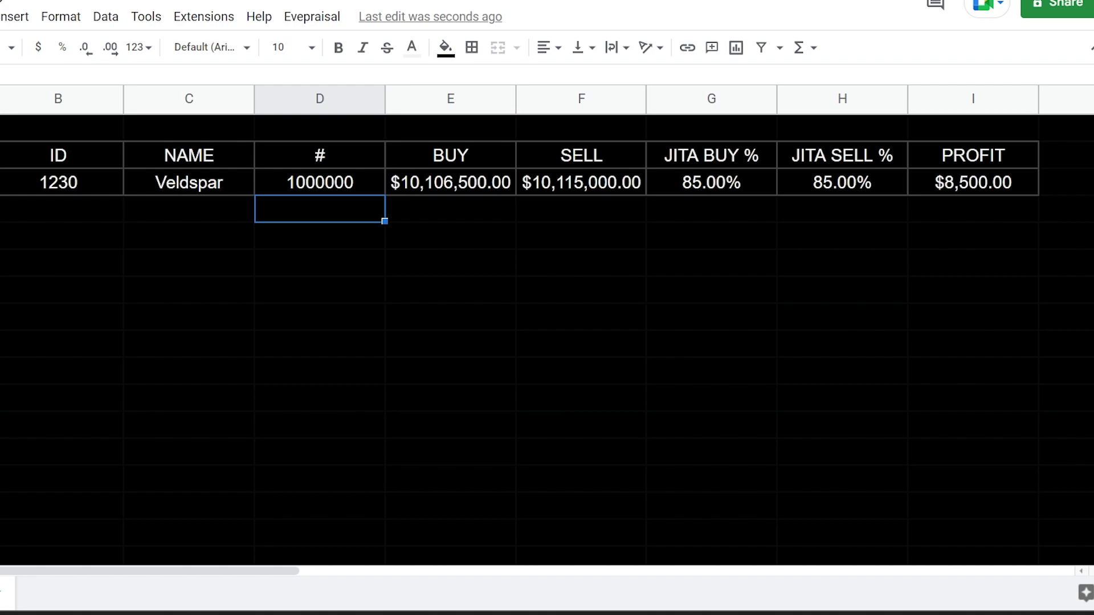
Step: Raise Veldspar's JITA SELL % to 100%
left_click(842, 182)
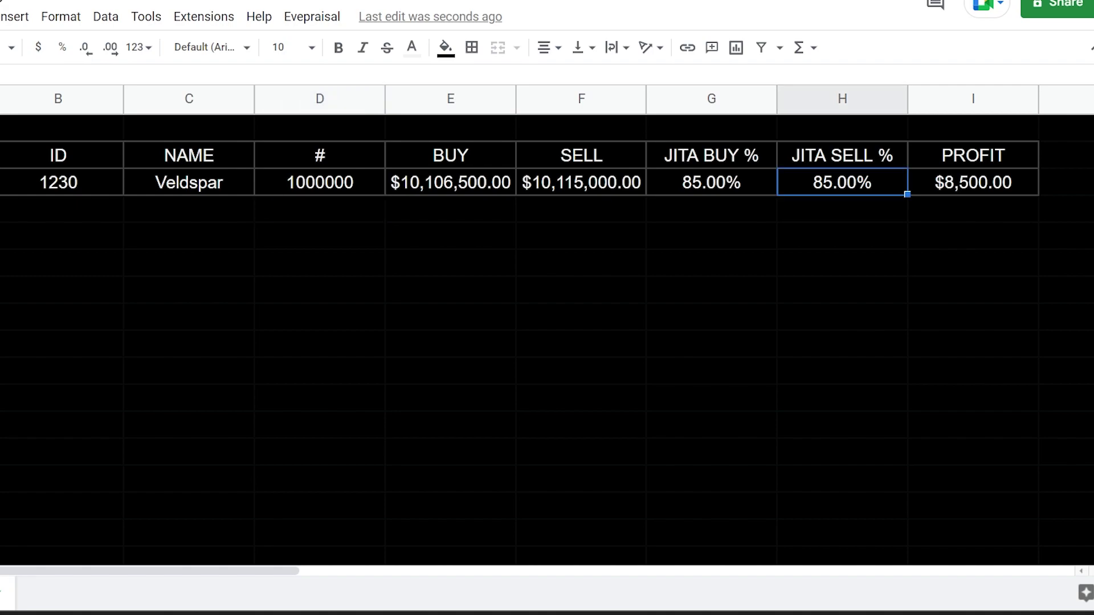
type("100")
key("Return")
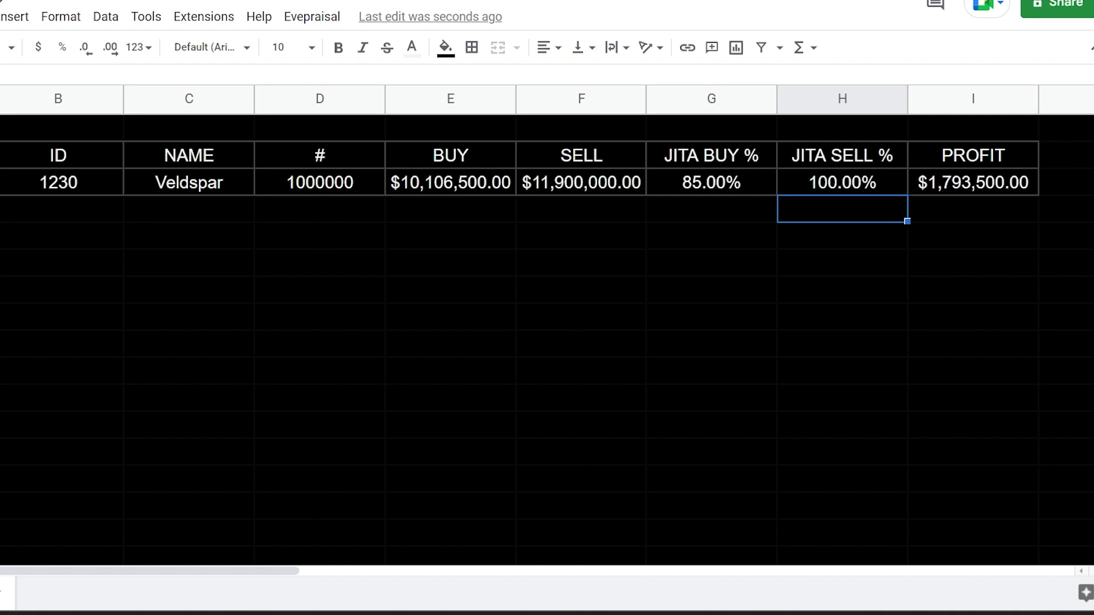
key("Right")
key("Up")
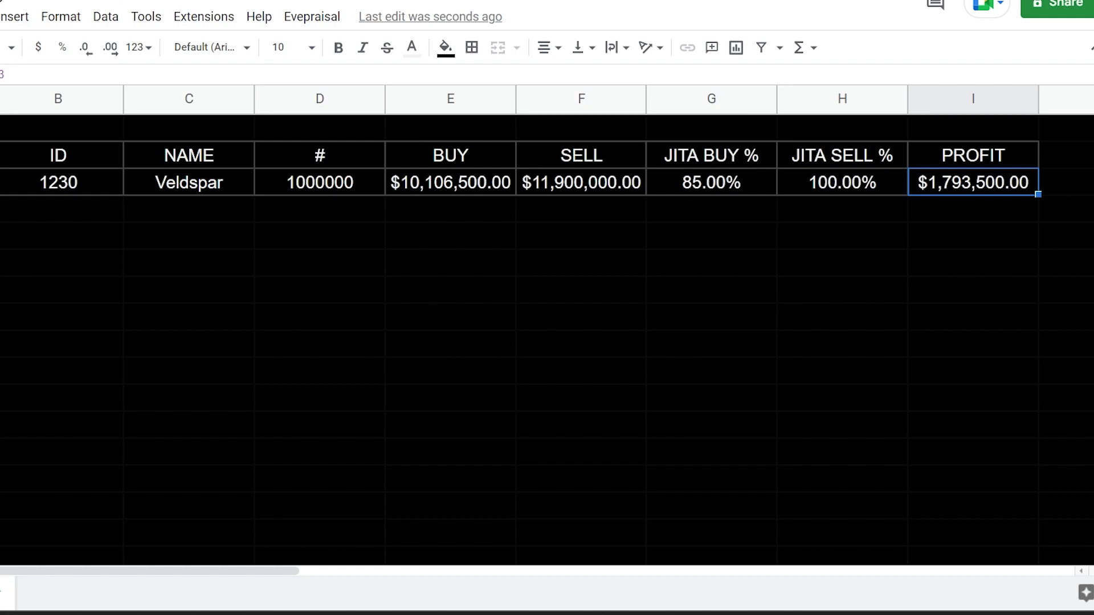
Step: Set Veldspar's JITA BUY % to 95%
left_click(842, 209)
left_click(842, 183)
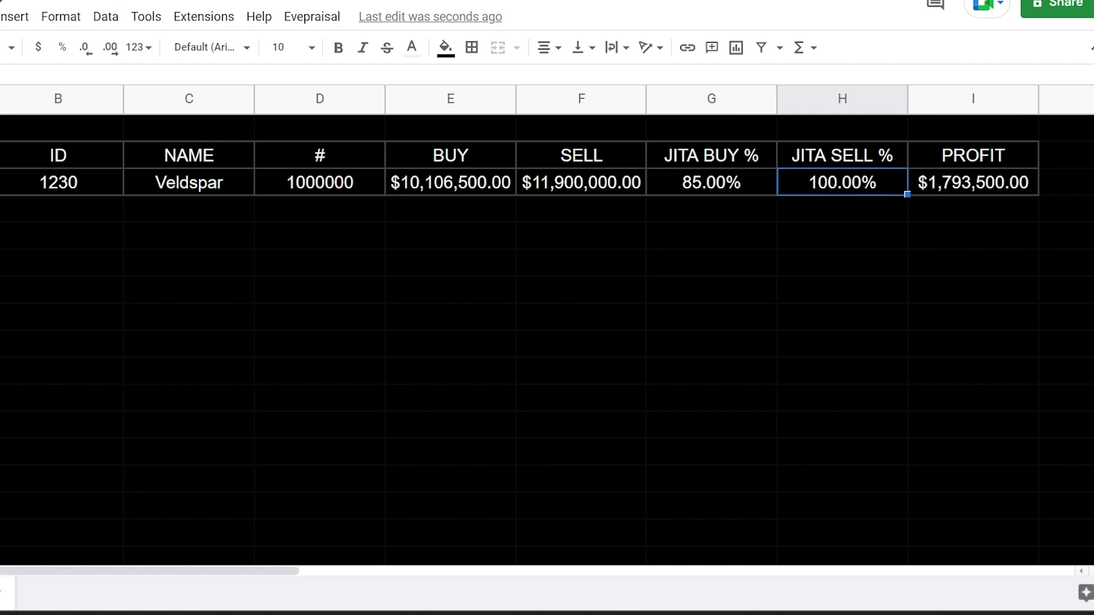
left_click(711, 183)
type("95")
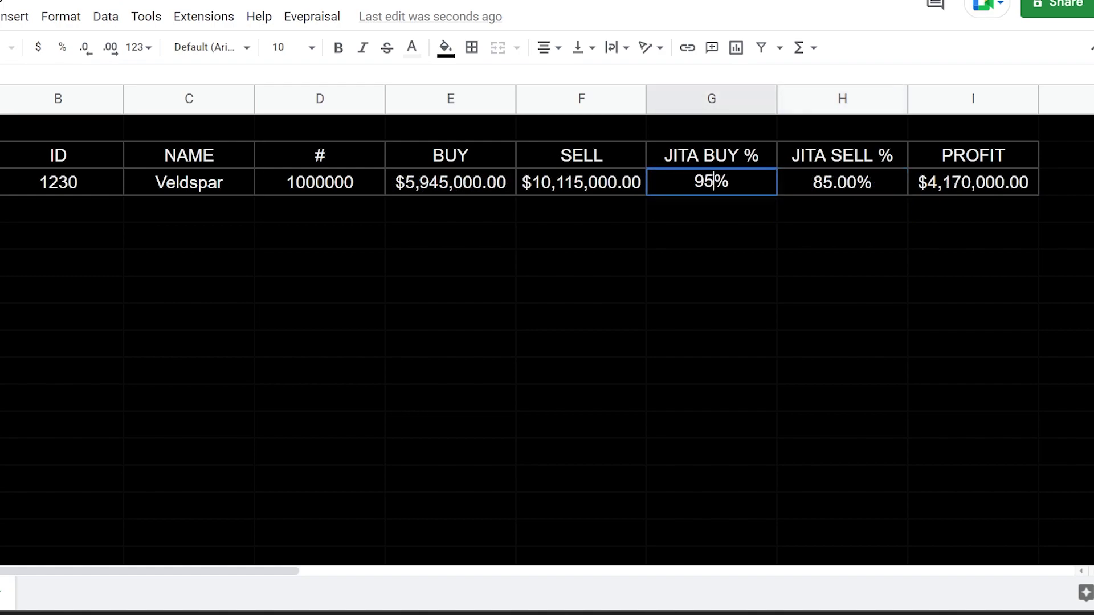
key("Return")
key("Up")
Step: Set Veldspar's JITA SELL % to 90%
key("Right")
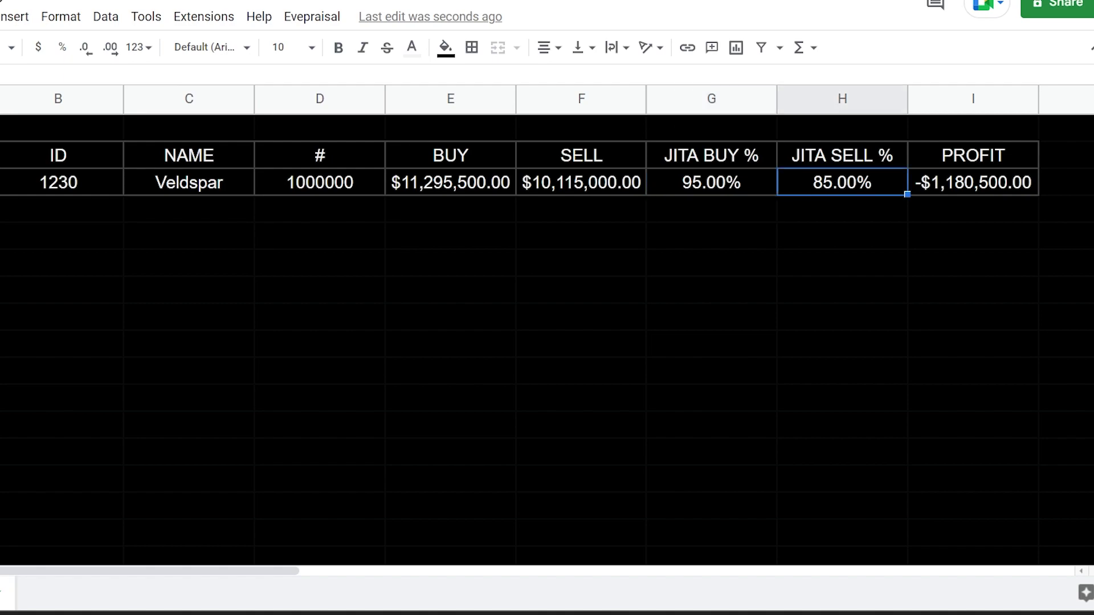
type("90")
key("Return")
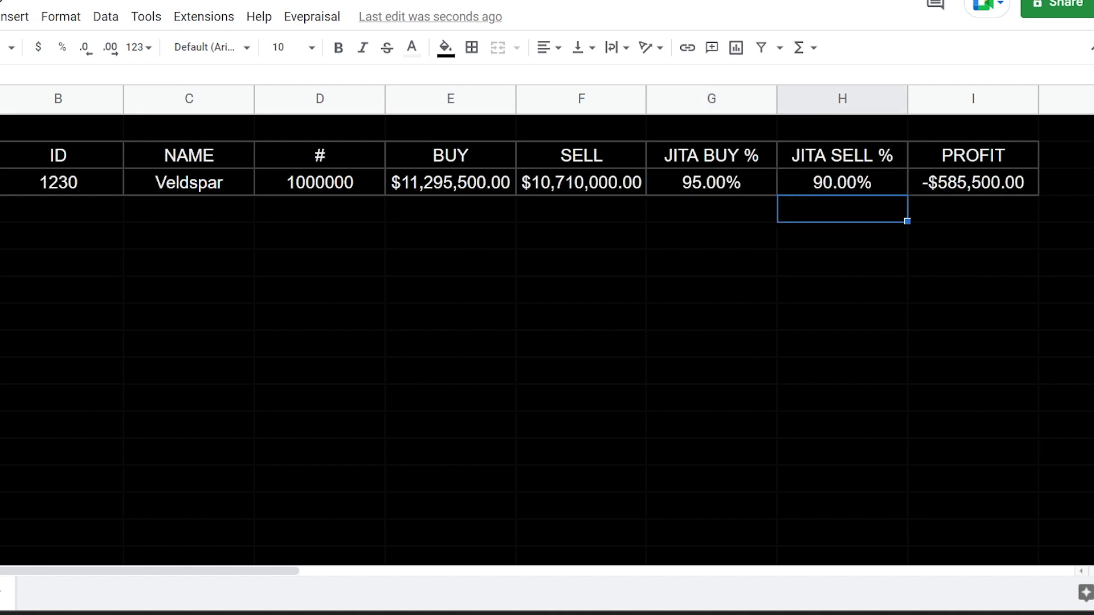
key("Right")
key("Up")
key("Right")
key("Left")
key("Left")
key("Left")
key("Left")
key("Left")
key("Left")
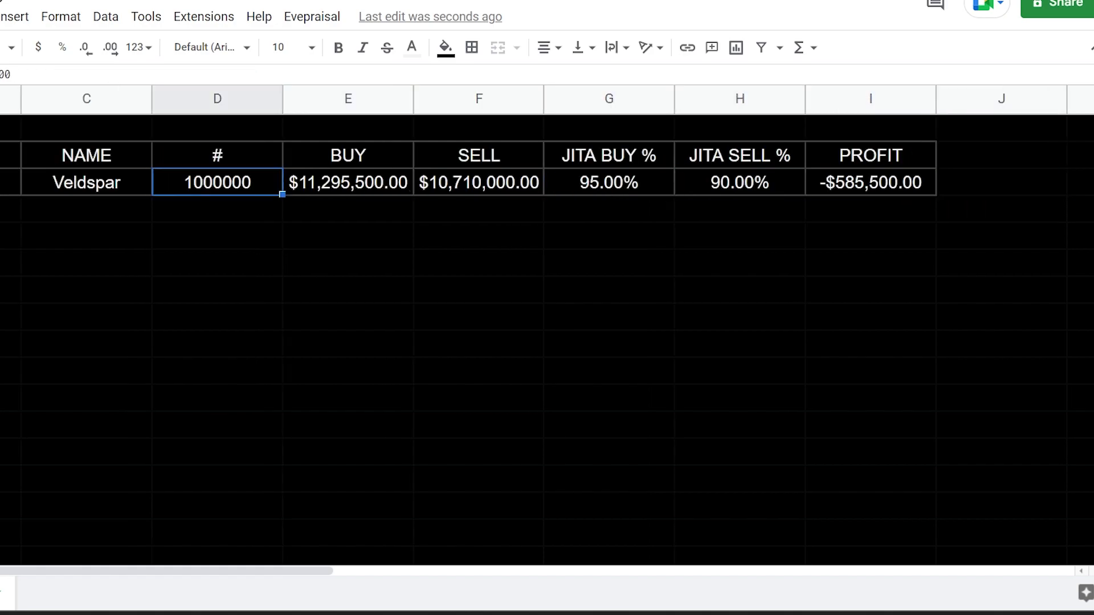
key("Left")
key("Left")
left_click(842, 182)
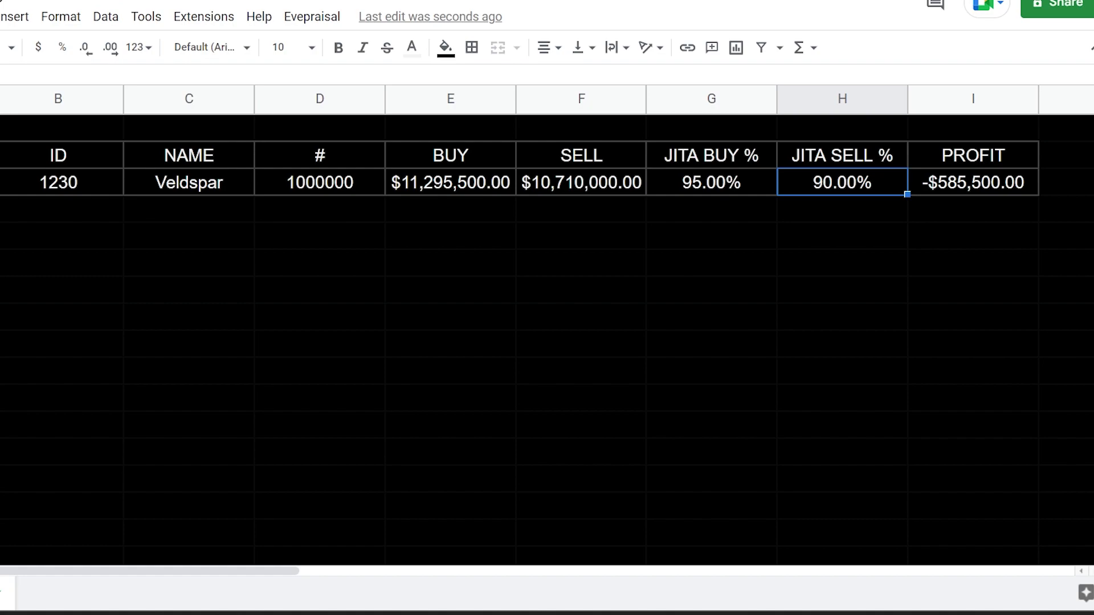
key("Left")
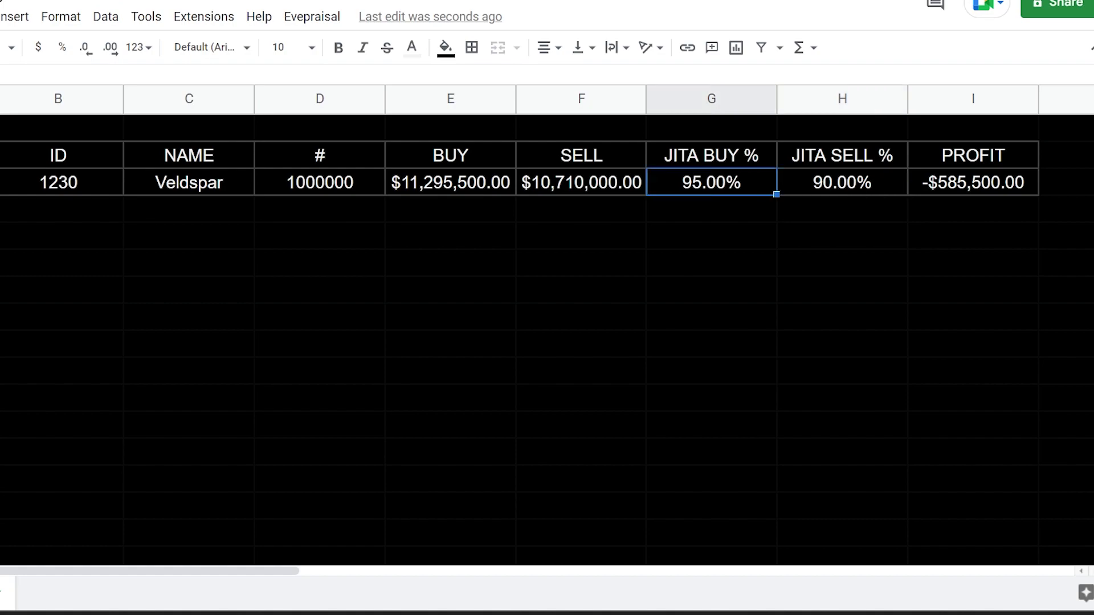
key("Left")
key("Right")
key("Right")
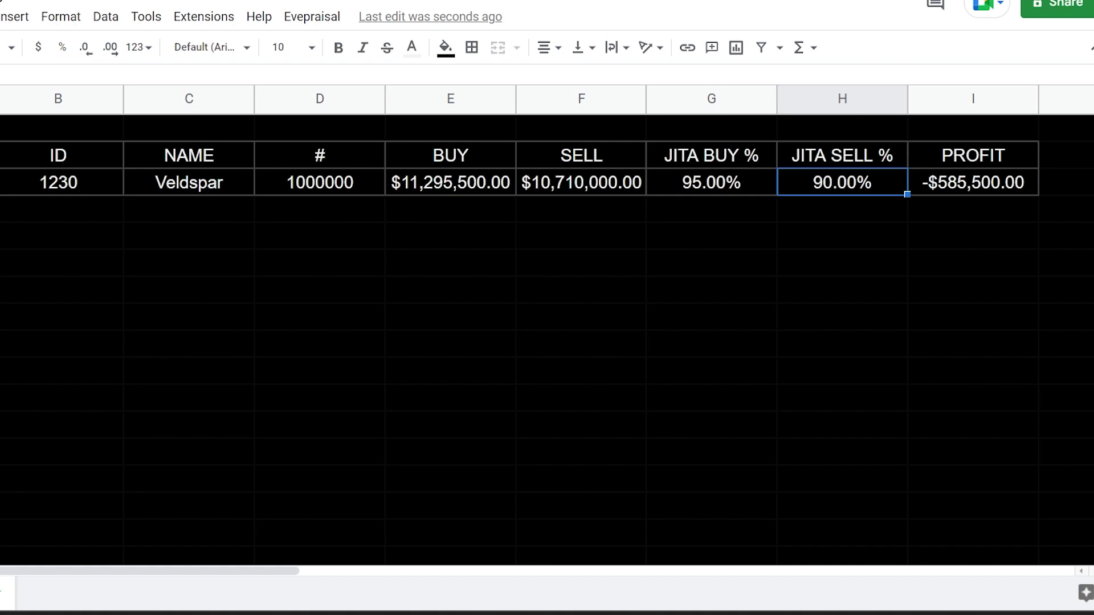
Step: Set Veldspar's JITA BUY % to 85%
key("Left")
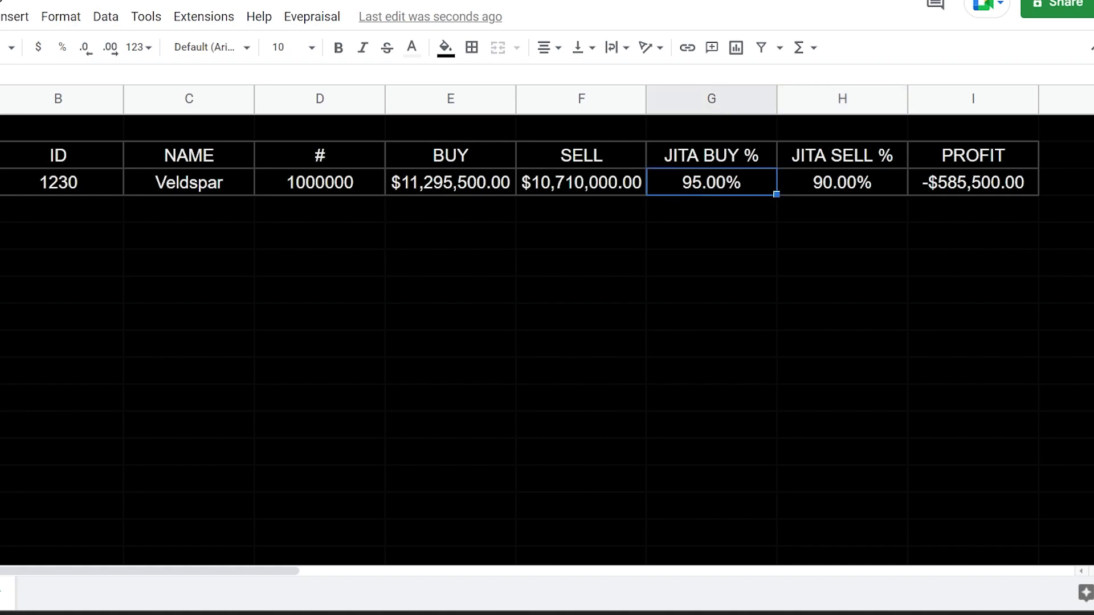
type("85%")
key("Return")
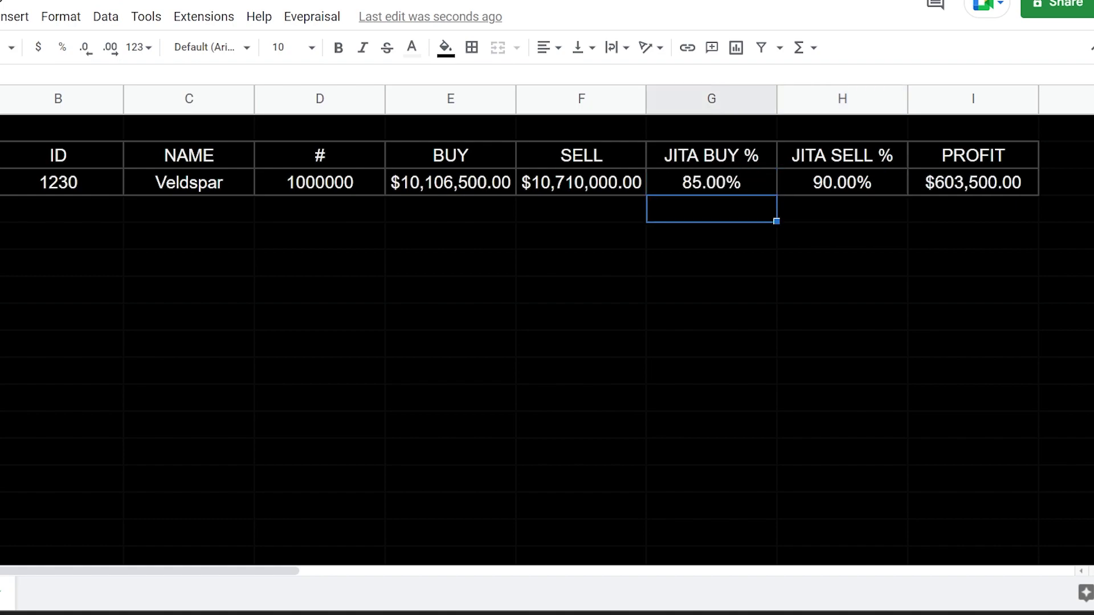
key("Up")
key("Right")
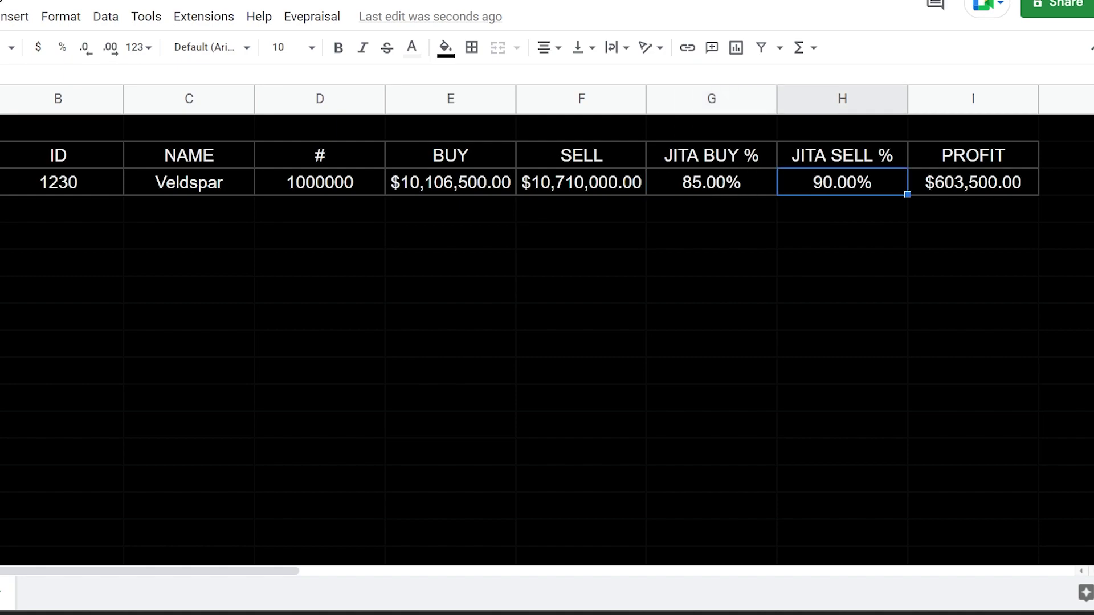
key("Right")
key("Left")
key("Left")
key("Down")
key("Left")
key("Left")
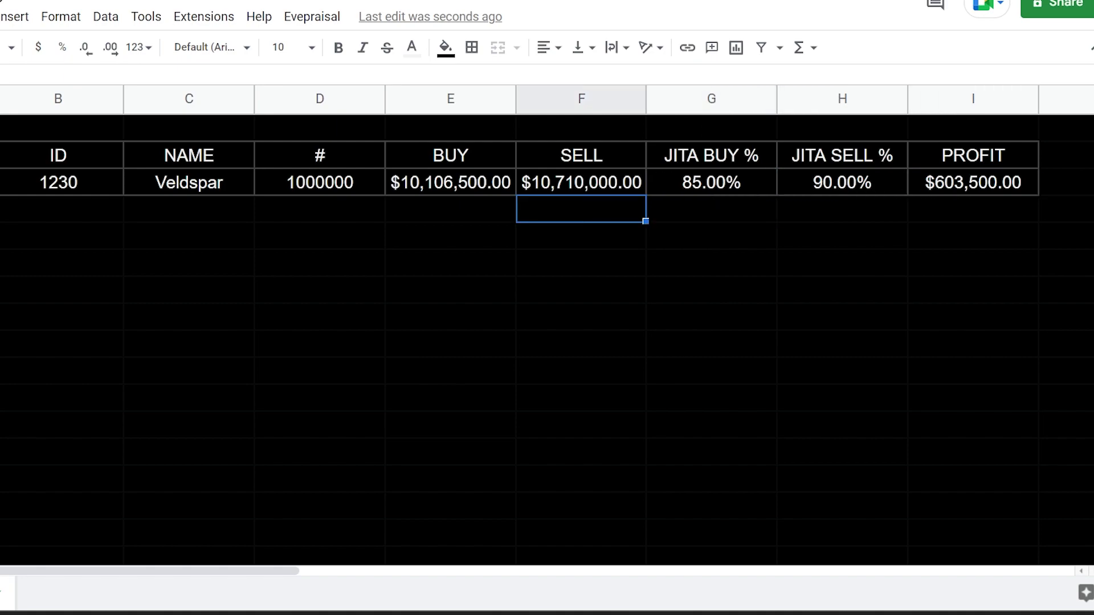
key("Left")
key("Left")
key("Left")
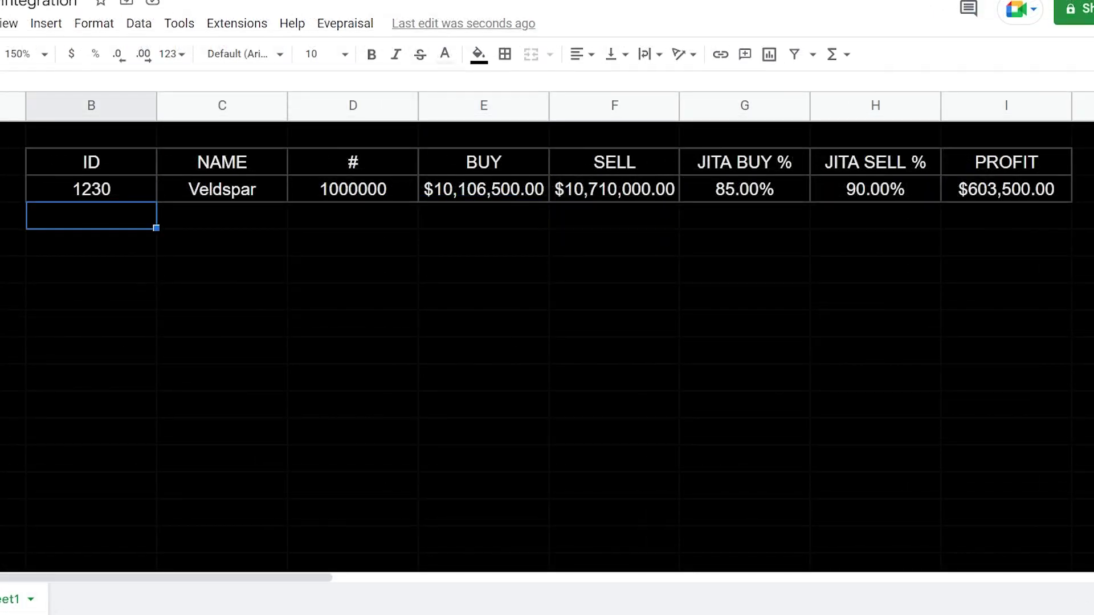
key("Down")
key("Down")
key("Down")
key("Down")
key("Down")
key("Down")
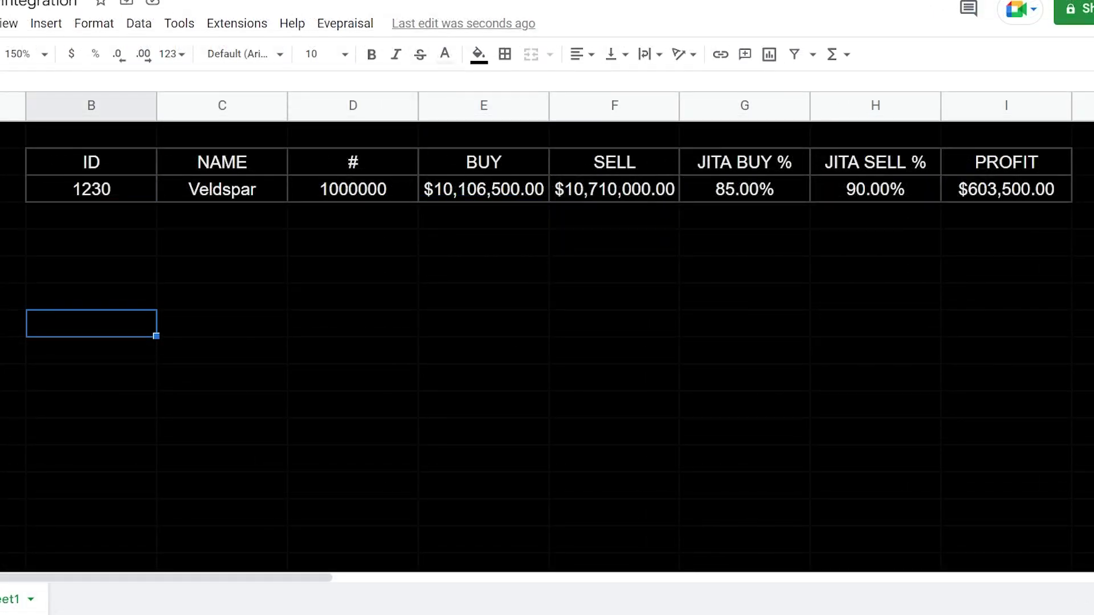
key("Up")
key("Up")
key("Up")
key("Up")
key("Up")
key("Up")
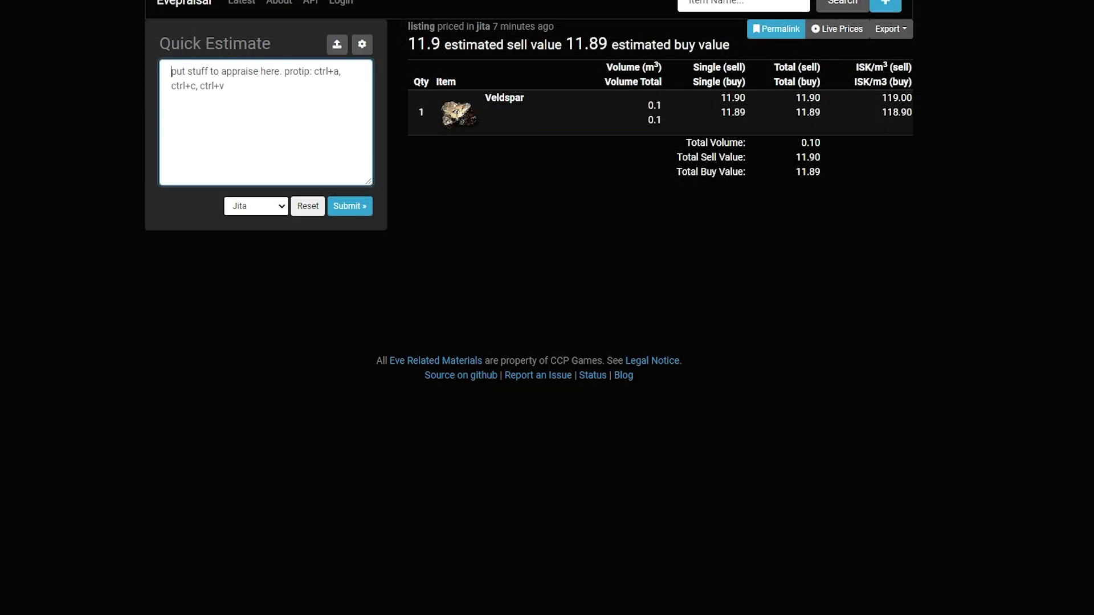
Step: Look up plex with a Jita estimate on the Evepraisal website and select the item ID on its detail page
type("plex")
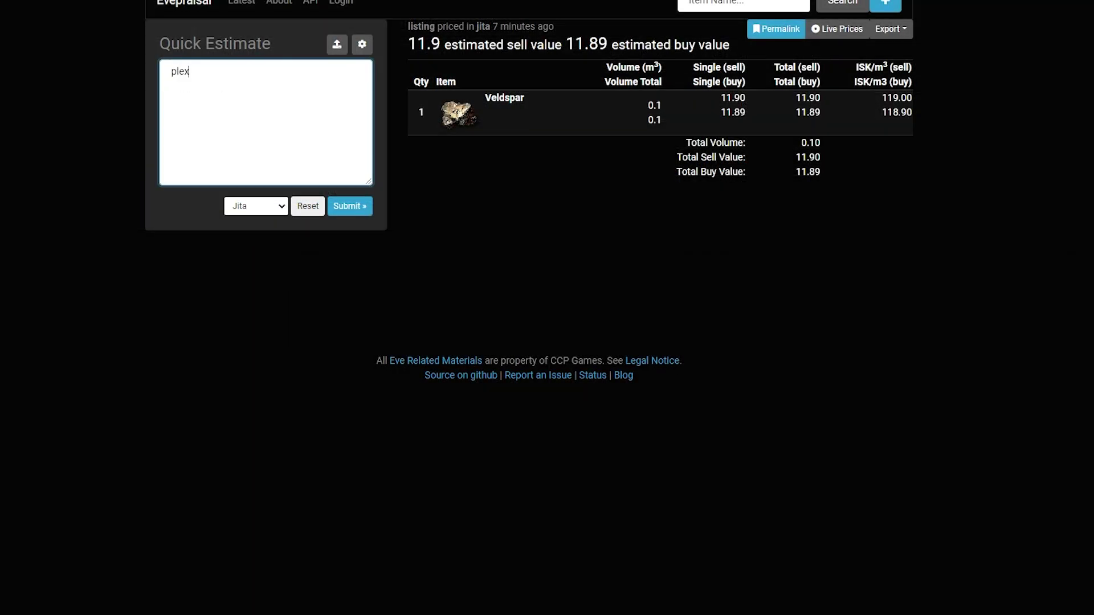
left_click(350, 206)
left_click(496, 118)
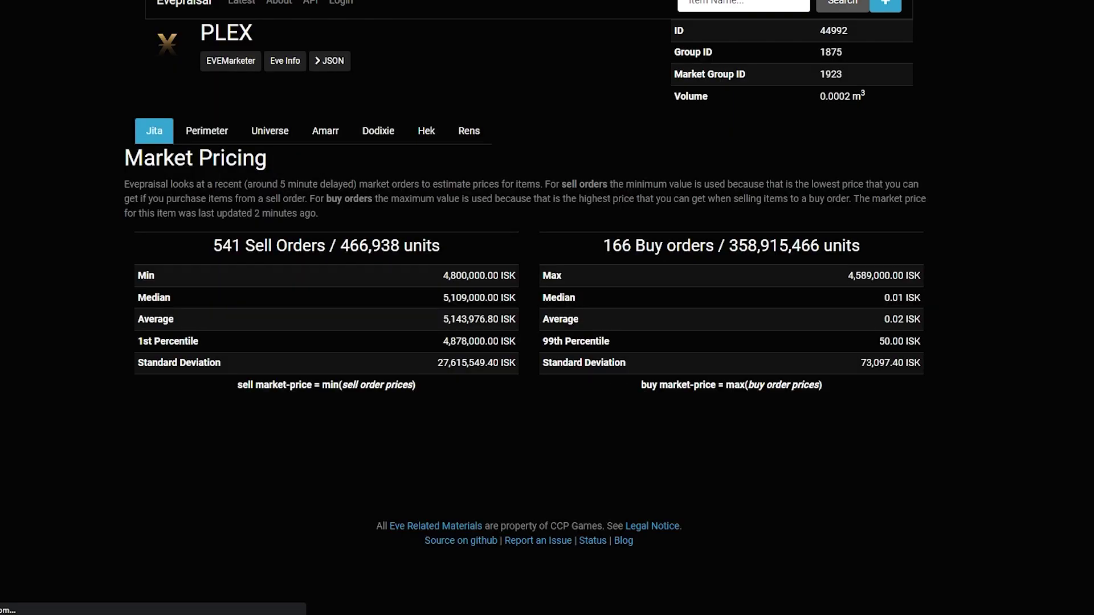
double_click(834, 31)
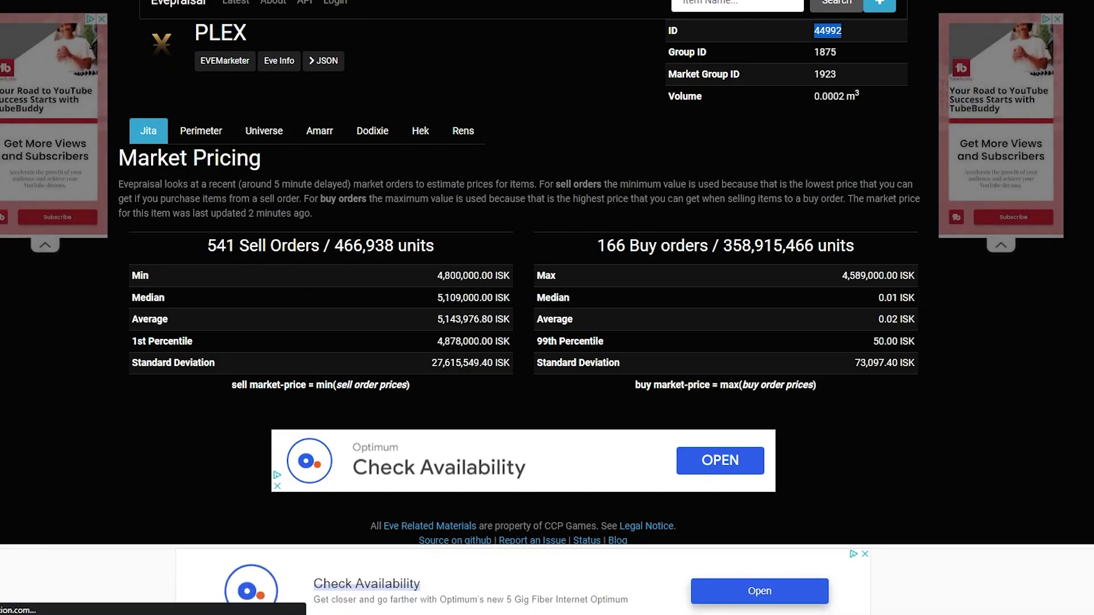
Step: Switch back to the Google Sheets table and replace the item name in C4 with PLEX
key("ctrl+Tab")
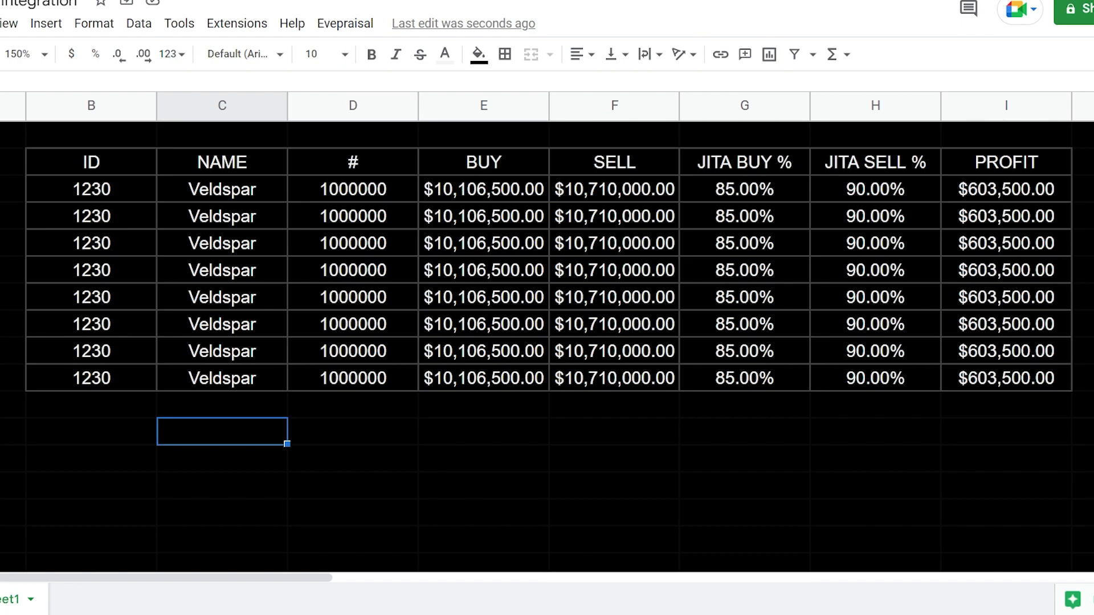
left_click(222, 216)
type("PLEX")
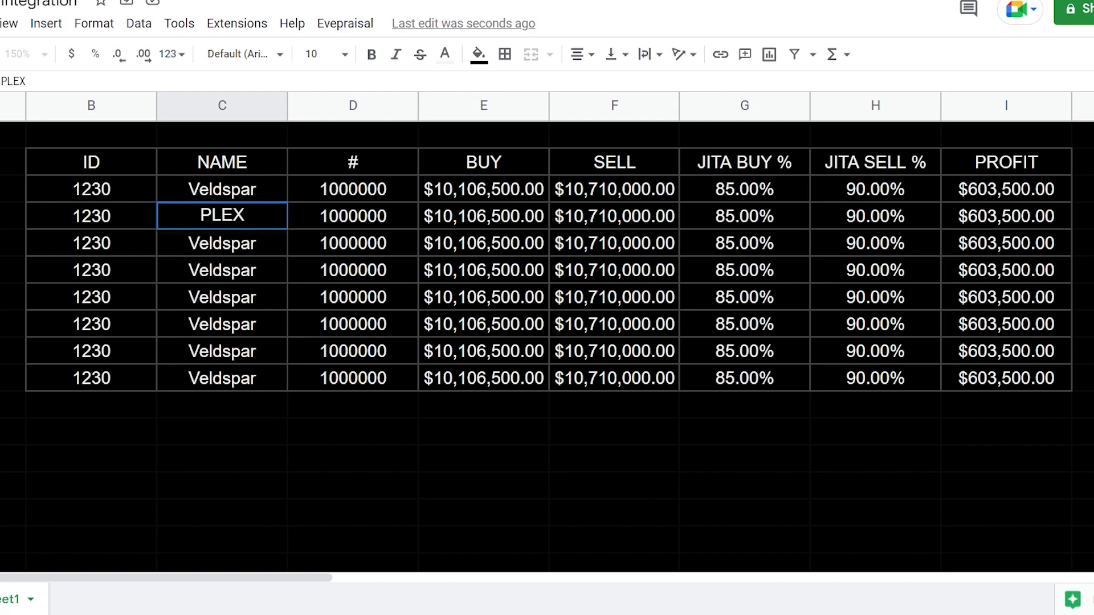
key("Return")
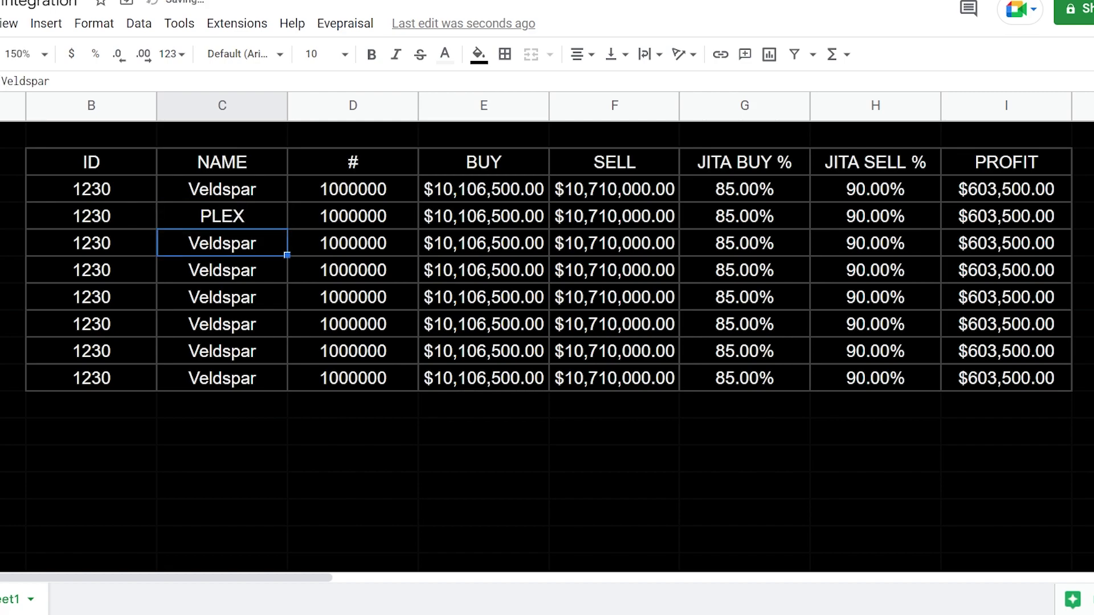
Step: Set the ID of the PLEX row to 44992
left_click(92, 216)
type("144992")
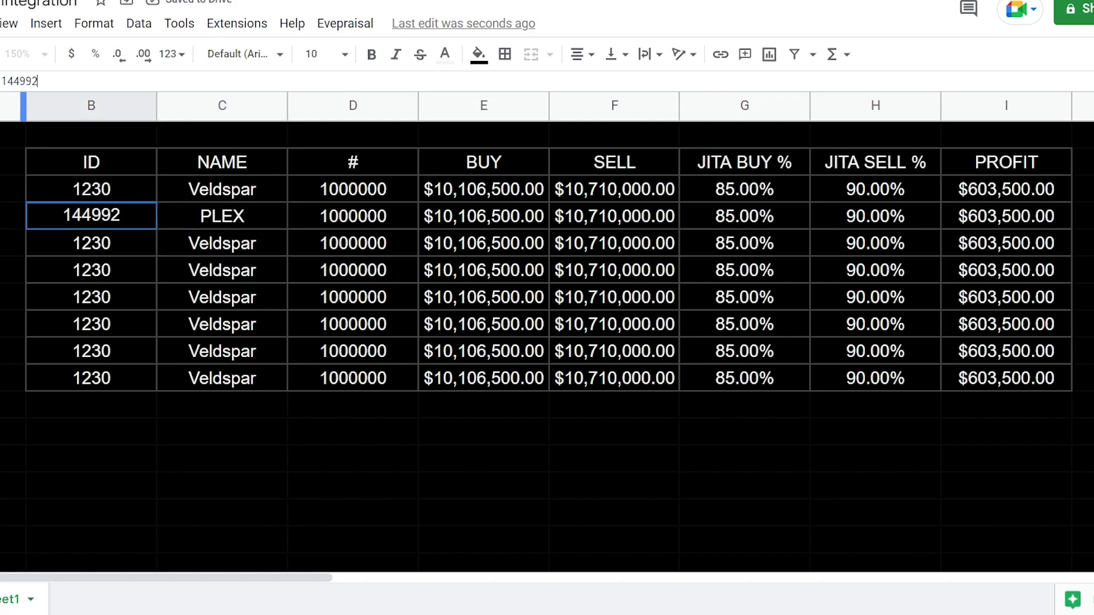
key("BackSpace")
key("BackSpace")
key("BackSpace")
key("BackSpace")
key("BackSpace")
key("BackSpace")
type("44992")
key("Return")
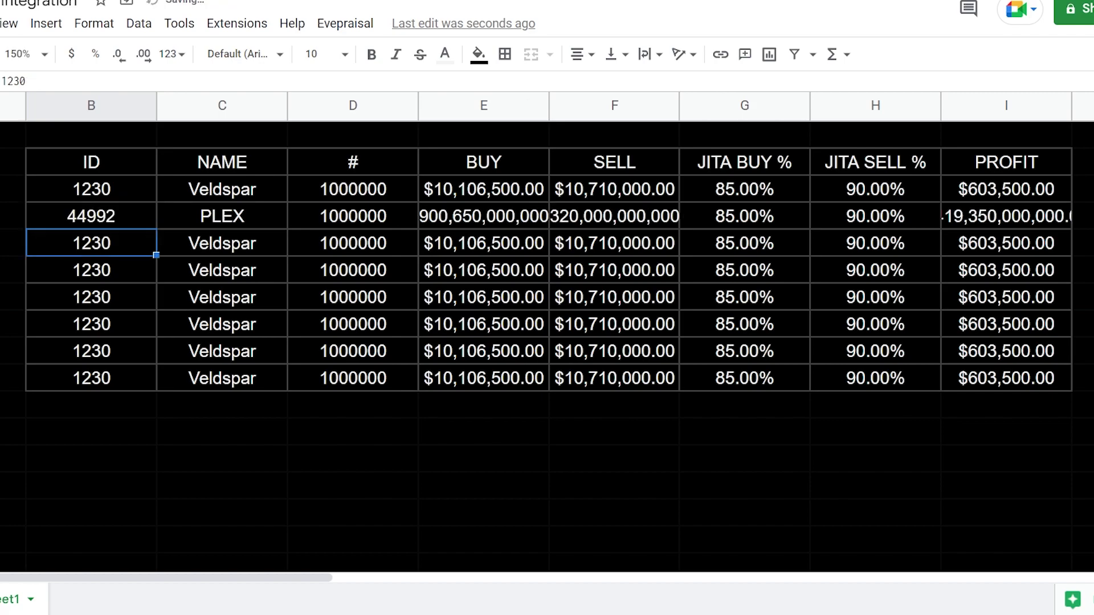
Step: Fit the widths of all columns in the sheet to their contents
left_click(13, 106)
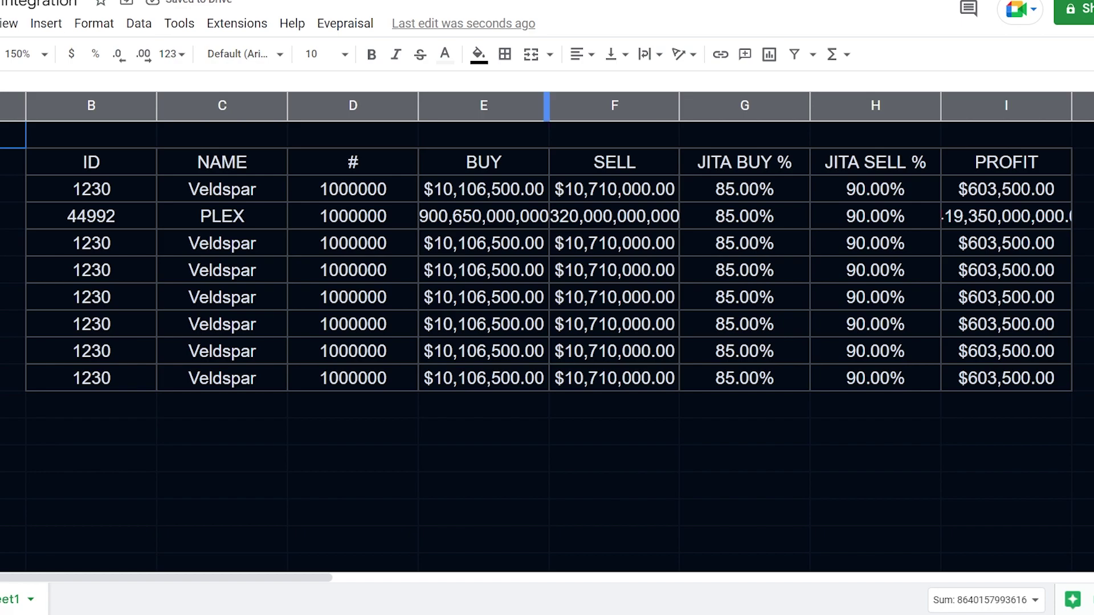
double_click(546, 106)
left_click(335, 432)
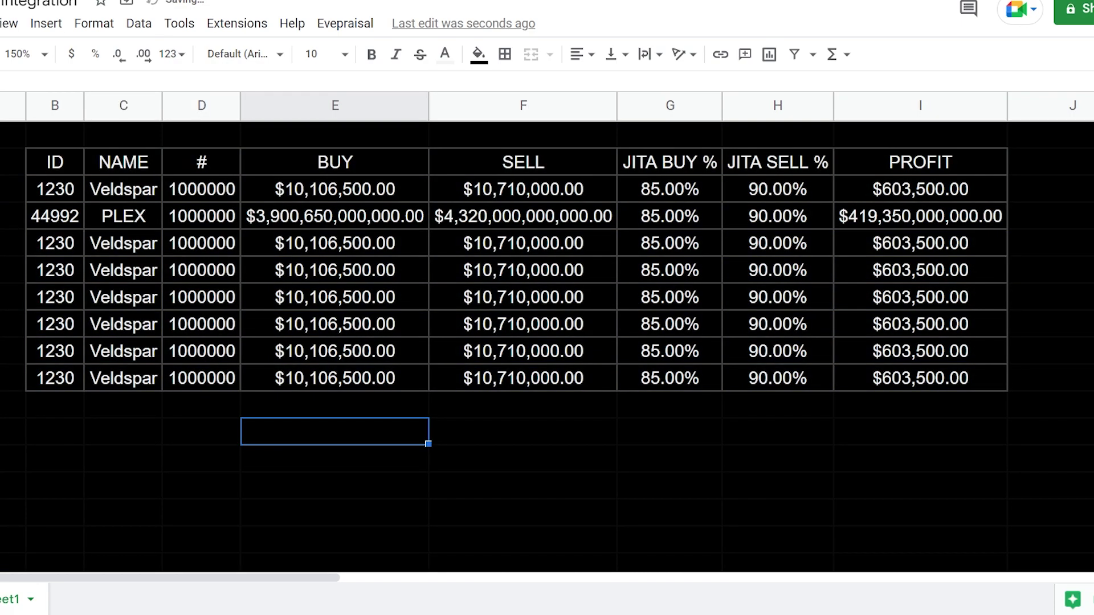
left_click(669, 432)
Step: Set the quantity of the PLEX row to 1
left_click(201, 217)
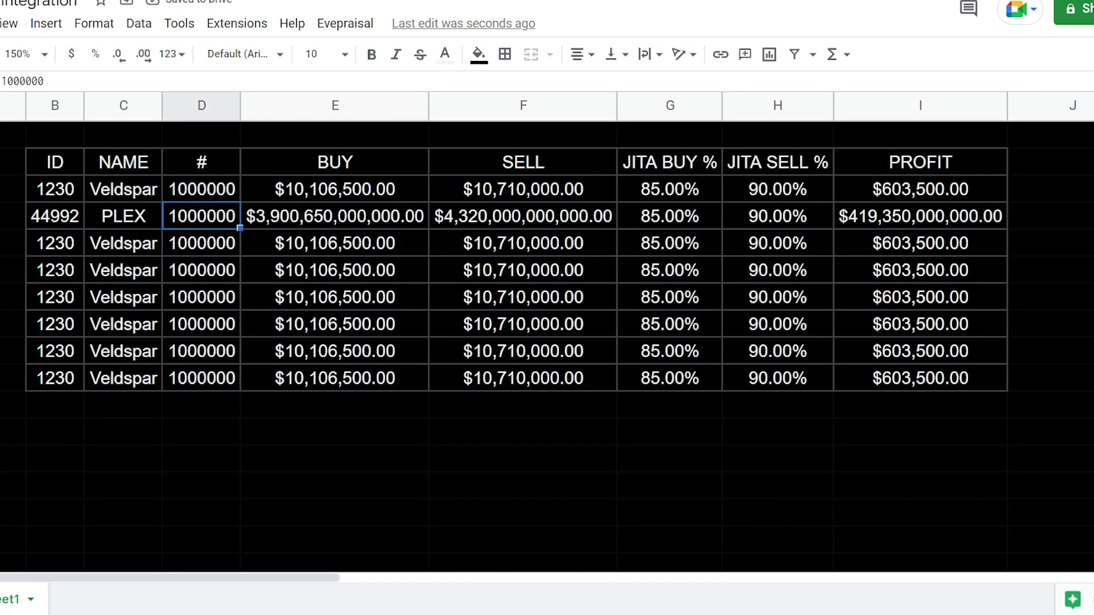
type("1")
key("Return")
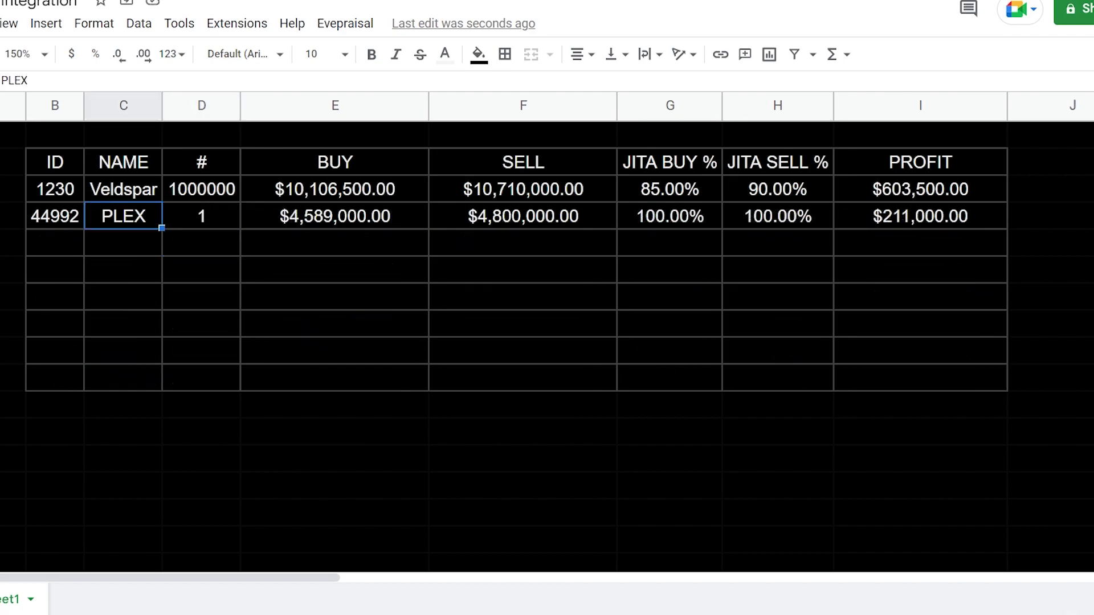
Step: Compare the PLEX row's BUY and SELL prices with the Jita buy maximum and sell minimum on the Evepraisal website
key("Left")
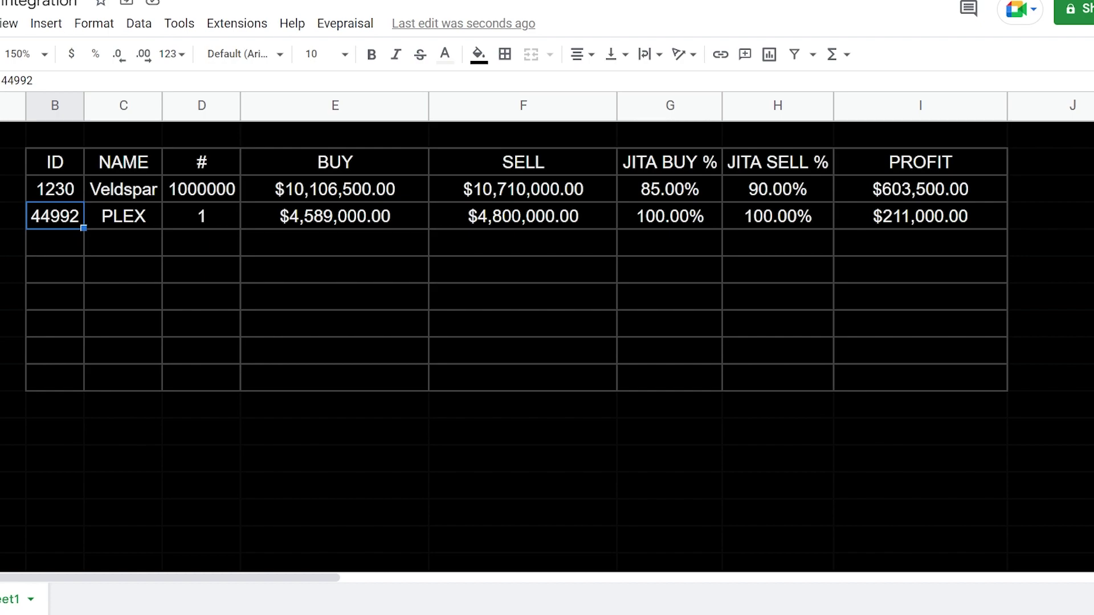
key("Right")
key("Right")
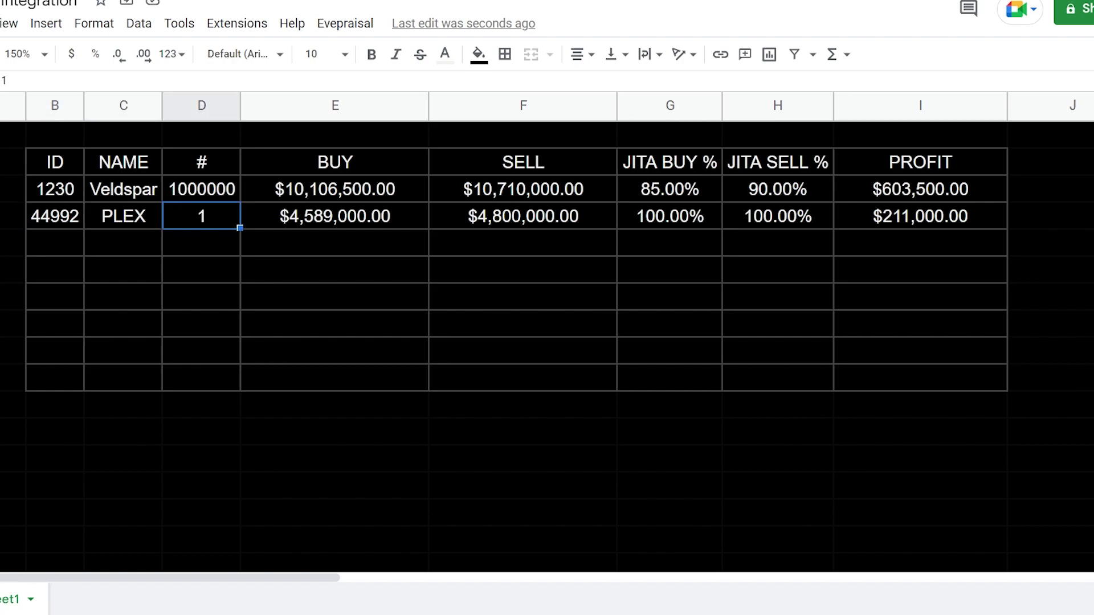
left_click(335, 270)
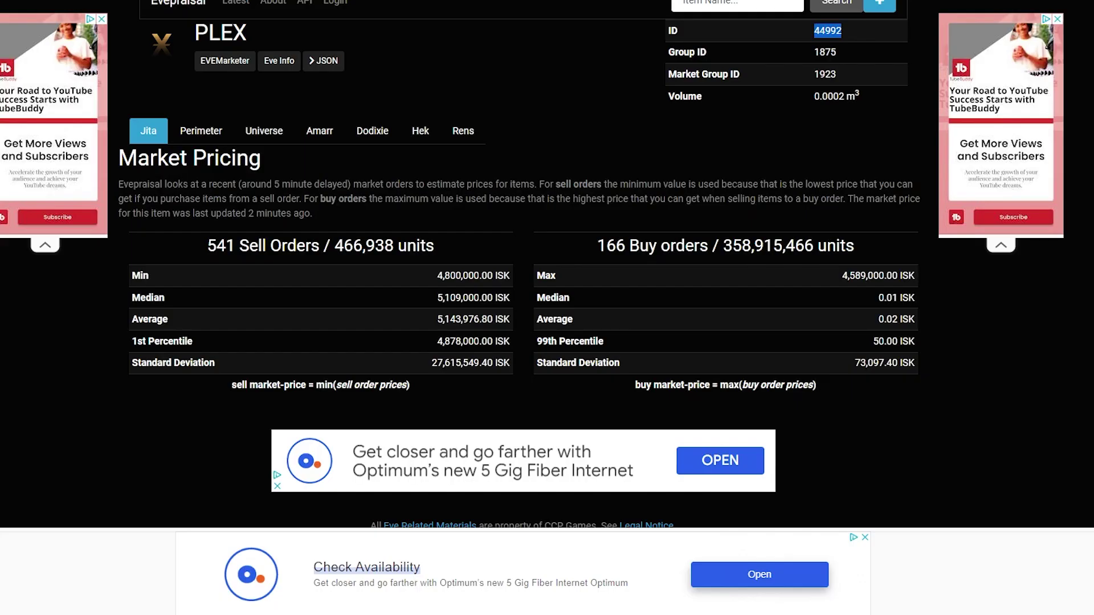
left_click_drag(842, 276, 886, 275)
left_click(887, 275)
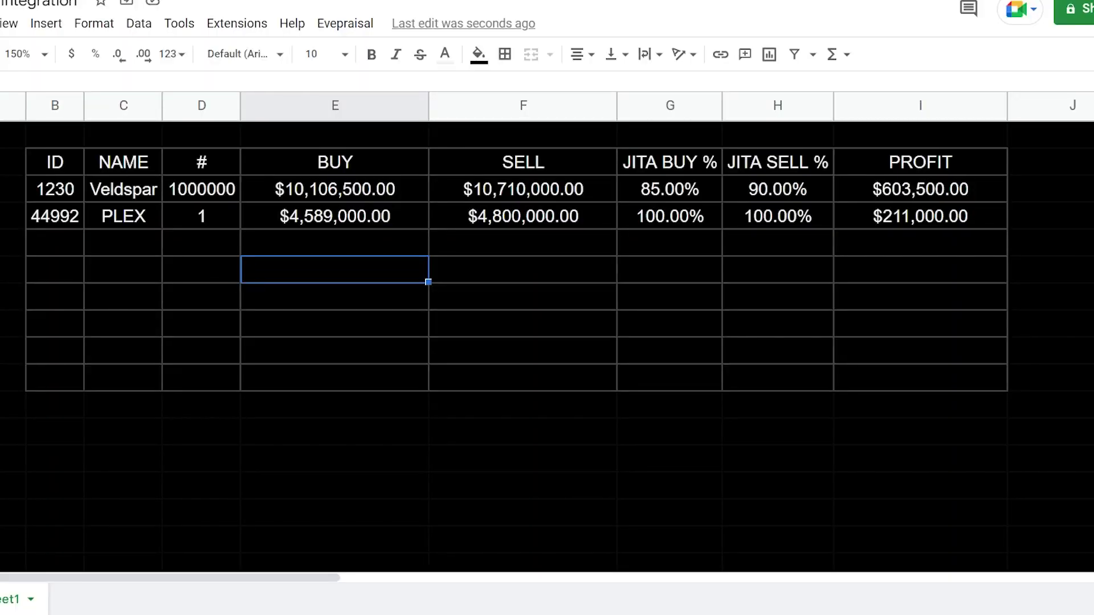
left_click(523, 217)
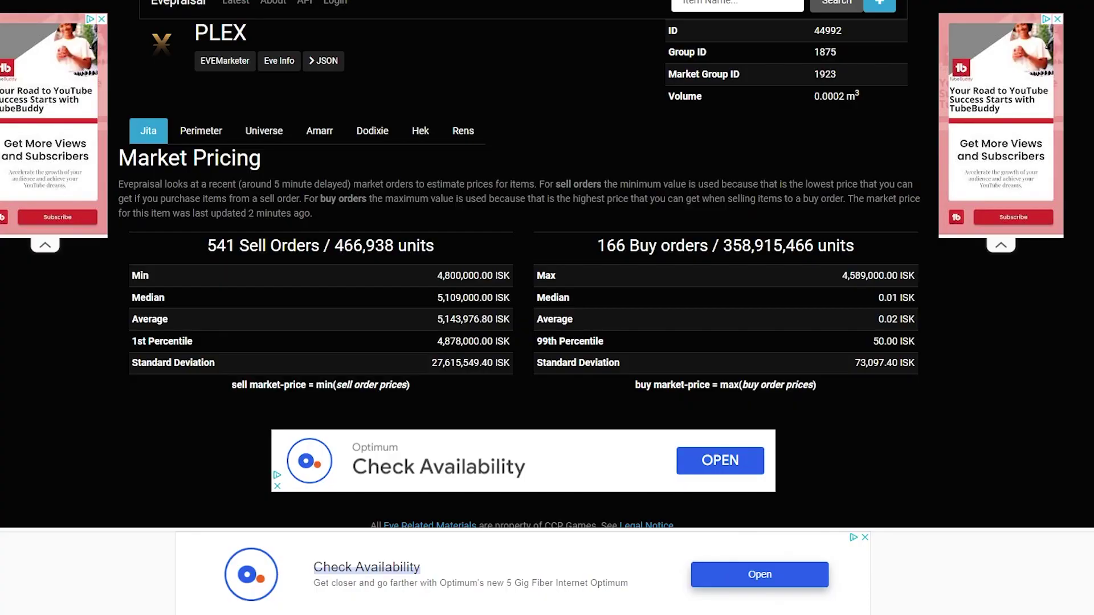
left_click_drag(437, 276, 504, 276)
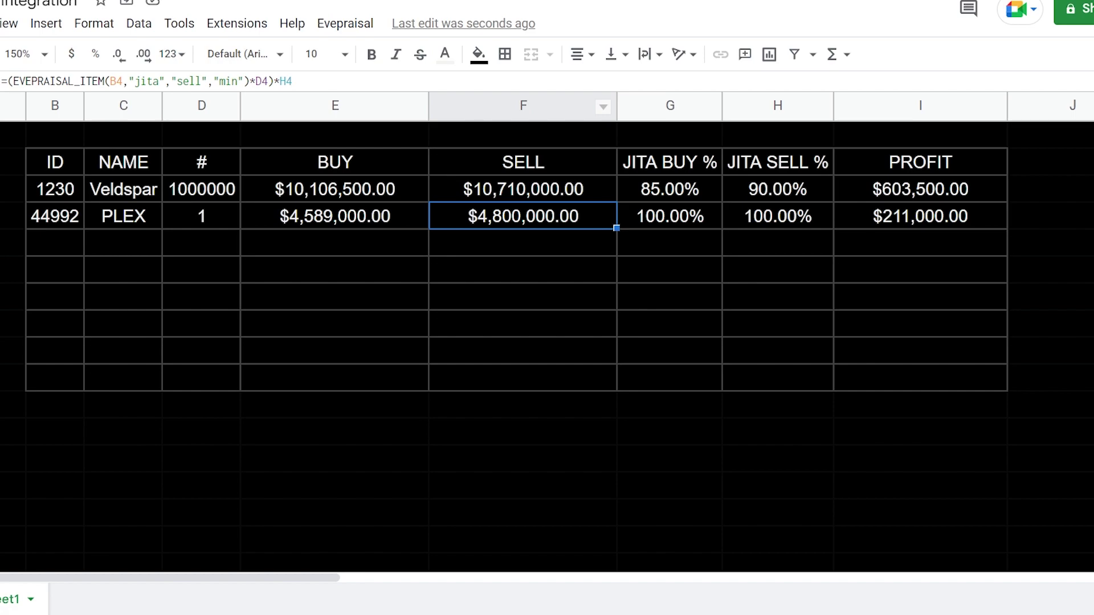
left_click(670, 270)
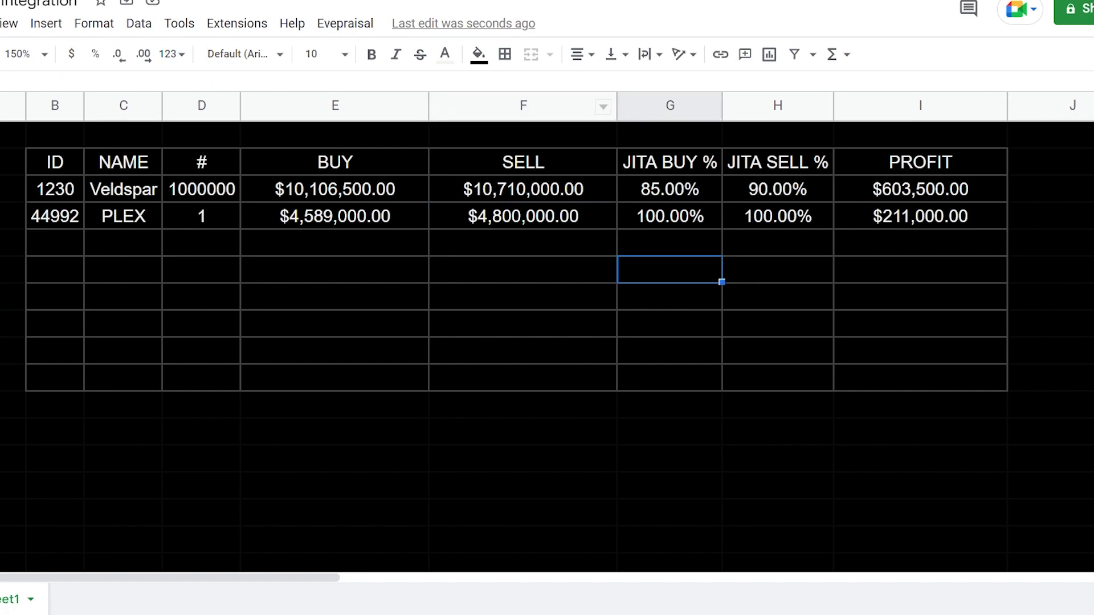
Step: Set PLEX's JITA BUY % to 50% and select its BUY price cell
left_click(670, 216)
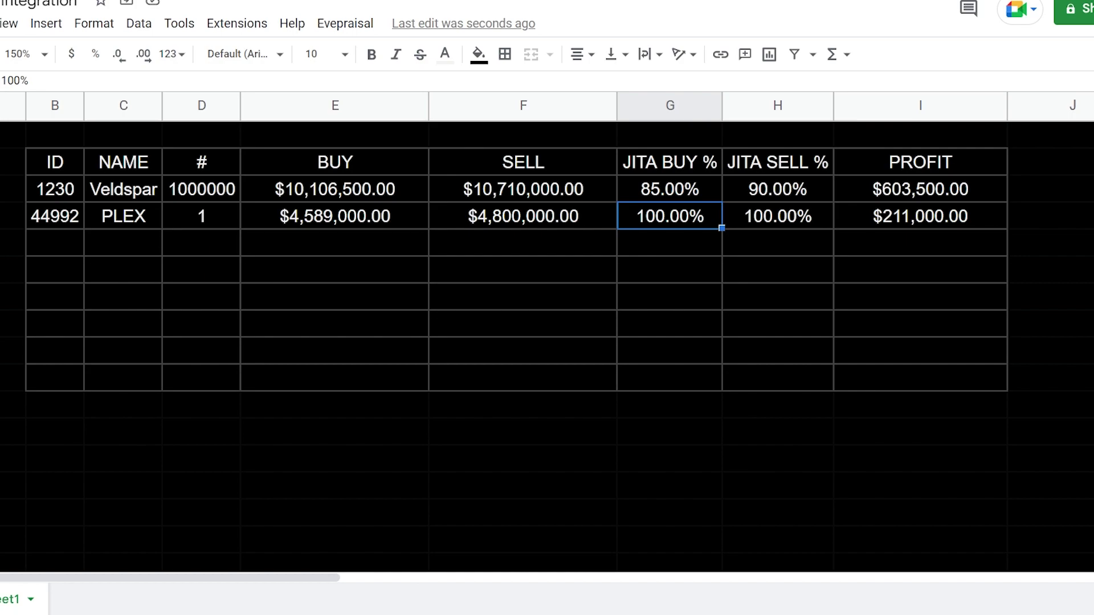
type("50")
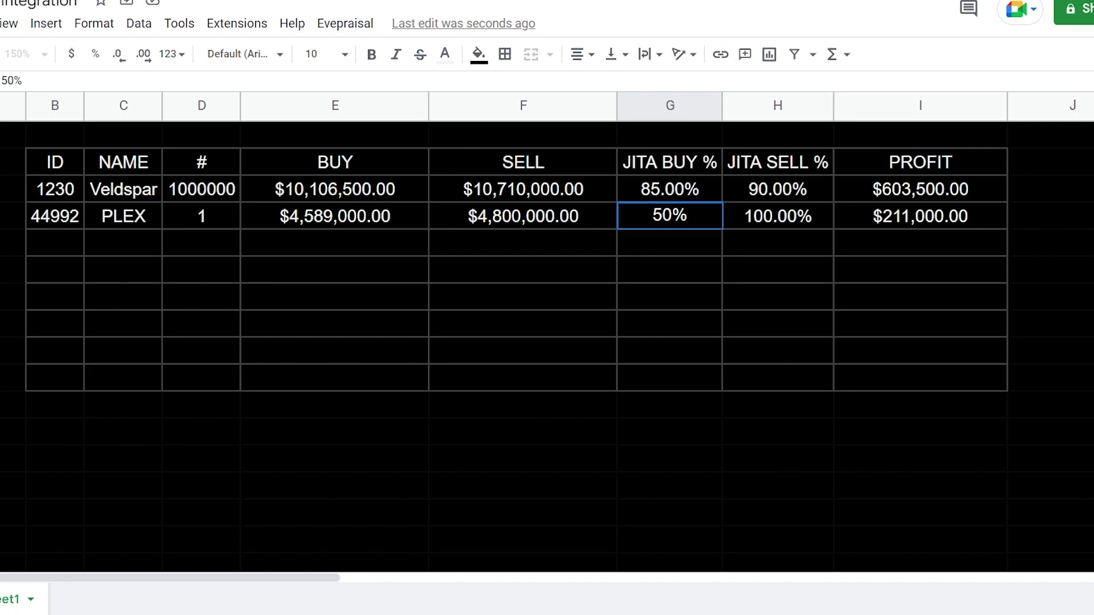
key("Return")
key("Left")
key("Left")
key("Up")
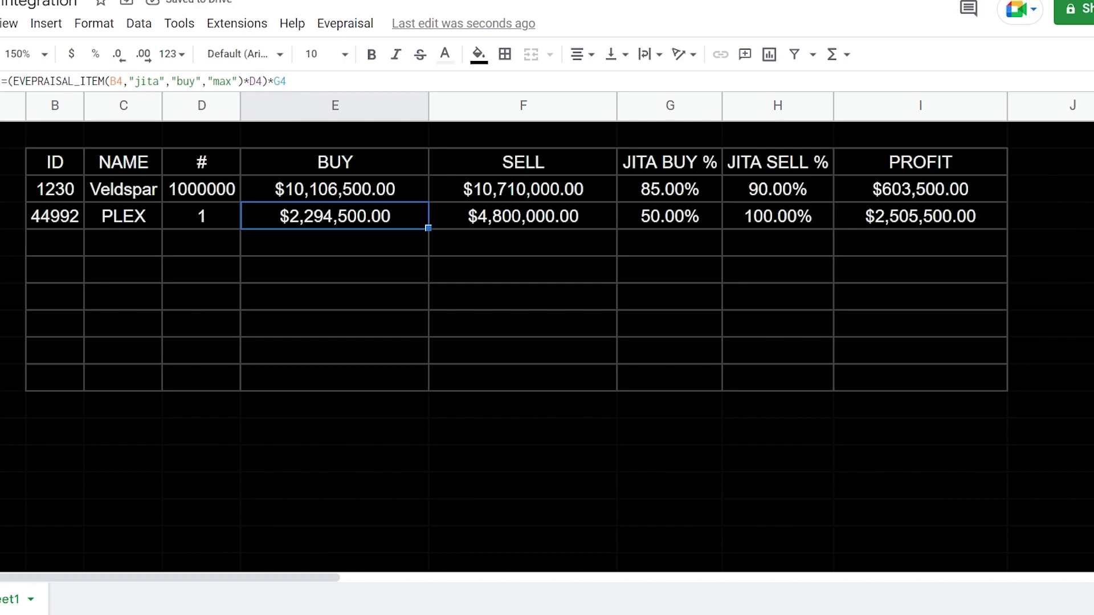
Step: Review the PLEX row's percentages, profit formula and quantity, and the empty row below it
key("Right")
key("Right")
key("Right")
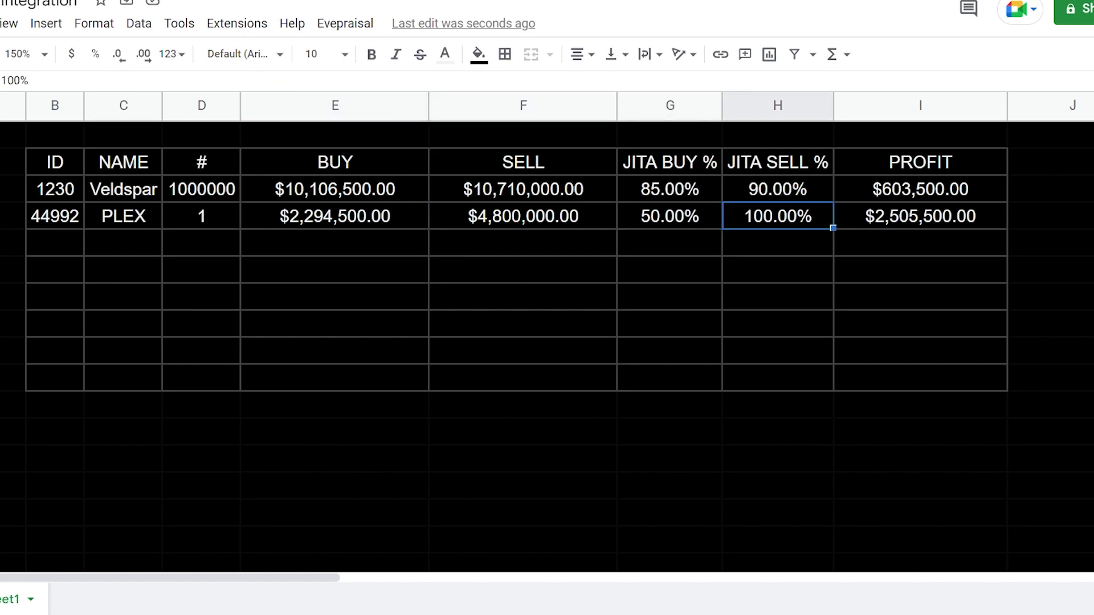
key("Right")
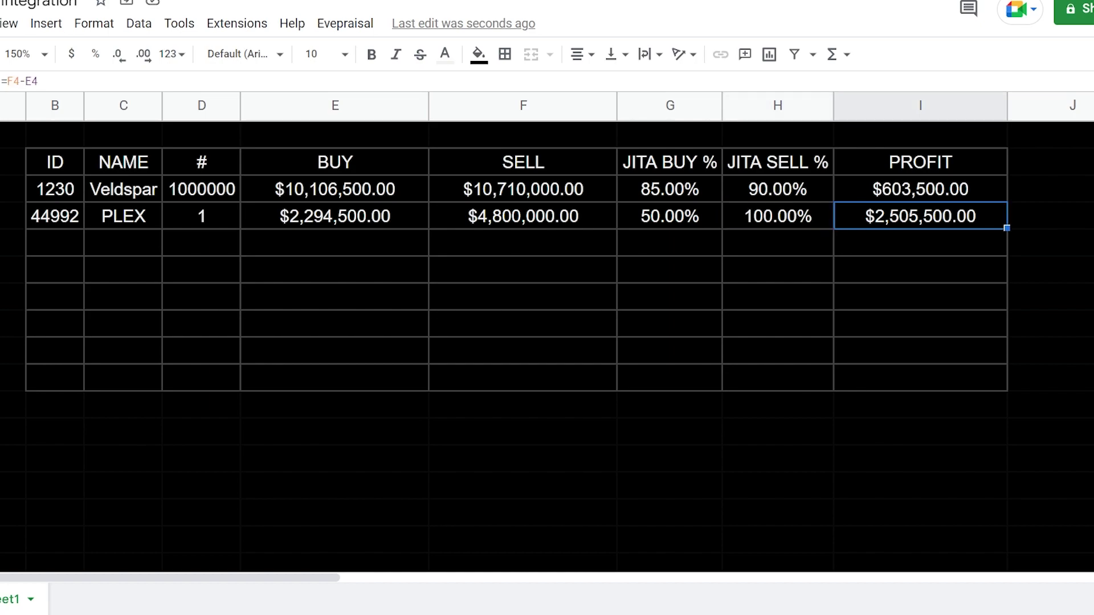
key("Left")
key("Left")
key("Left")
key("Left")
key("Left")
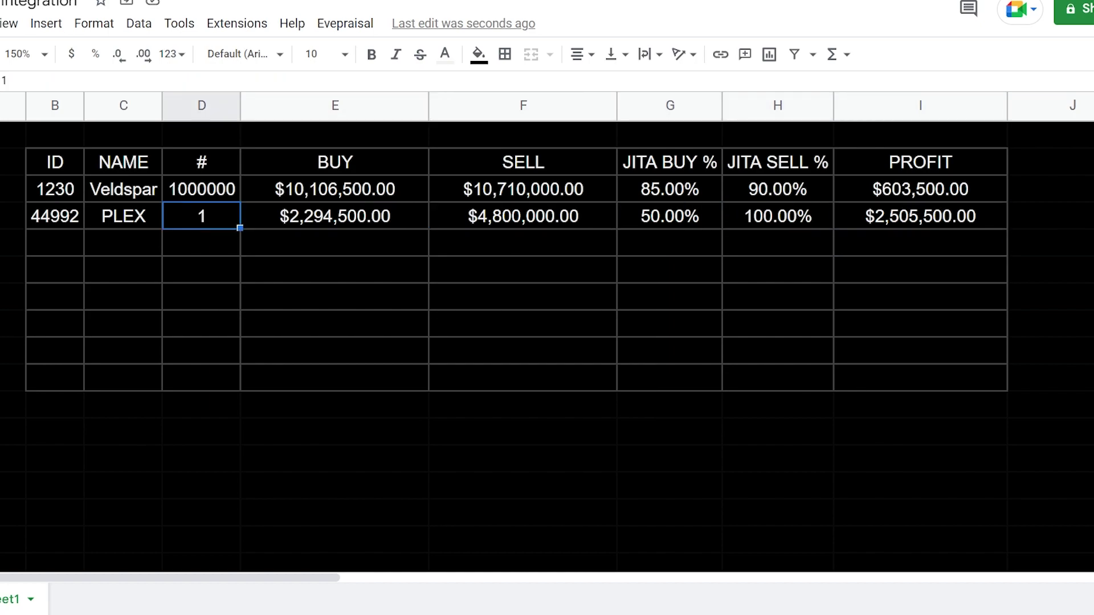
key("Down")
key("Left")
key("Left")
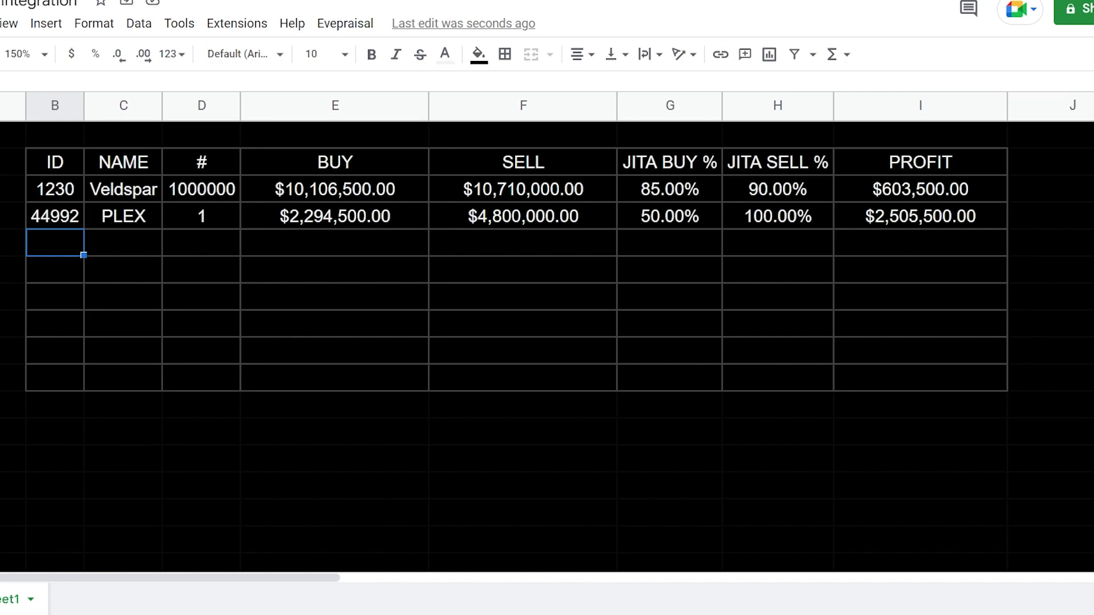
Step: Examine the PLEX row's BUY formula in E4 and how its item ID reference relates to the ID cells B3 and B4
left_click(335, 217)
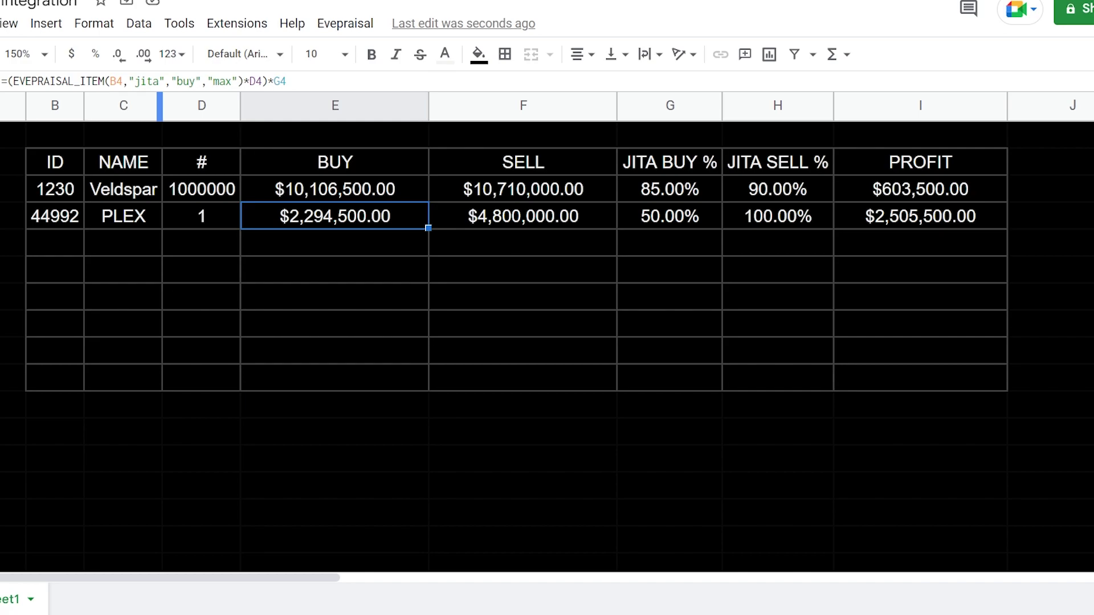
left_click(115, 81)
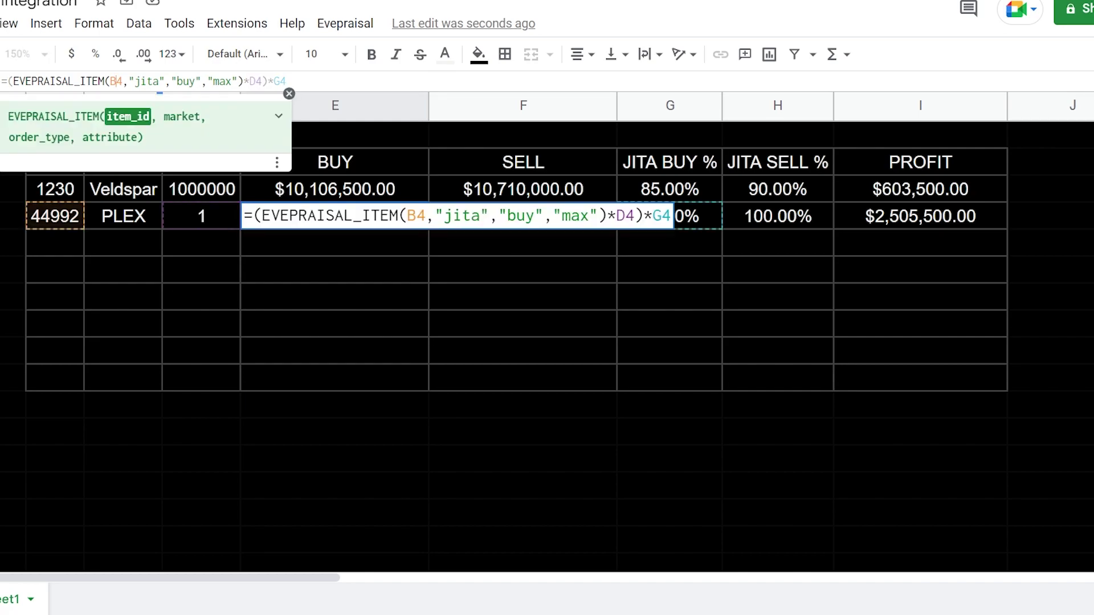
left_click(56, 189)
left_click(55, 216)
left_click(55, 189)
left_click(55, 216)
key("Right")
key("Right")
key("Right")
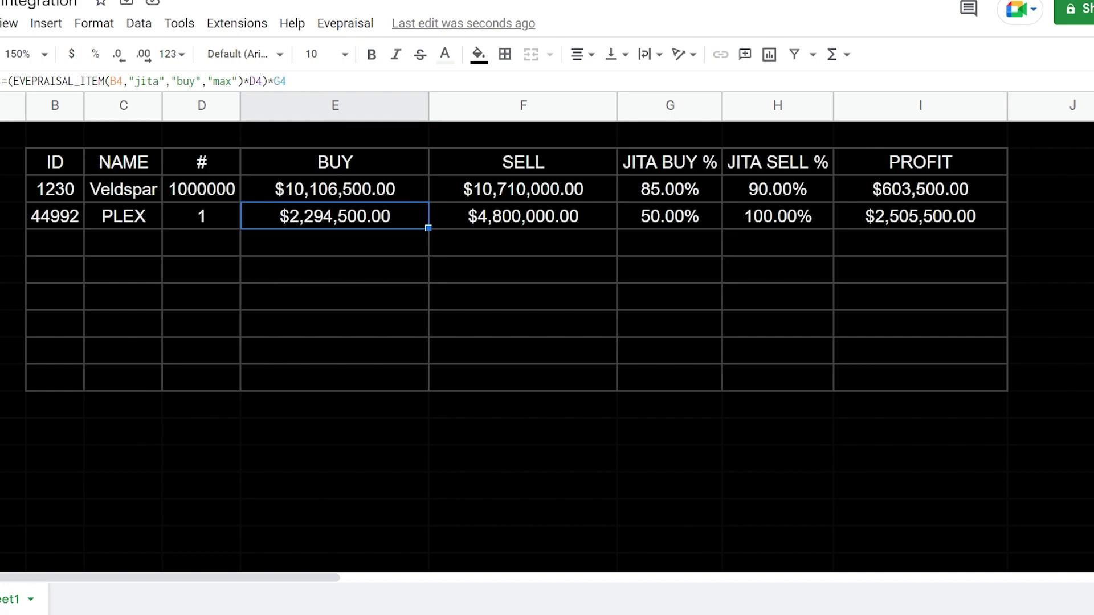
left_click(522, 405)
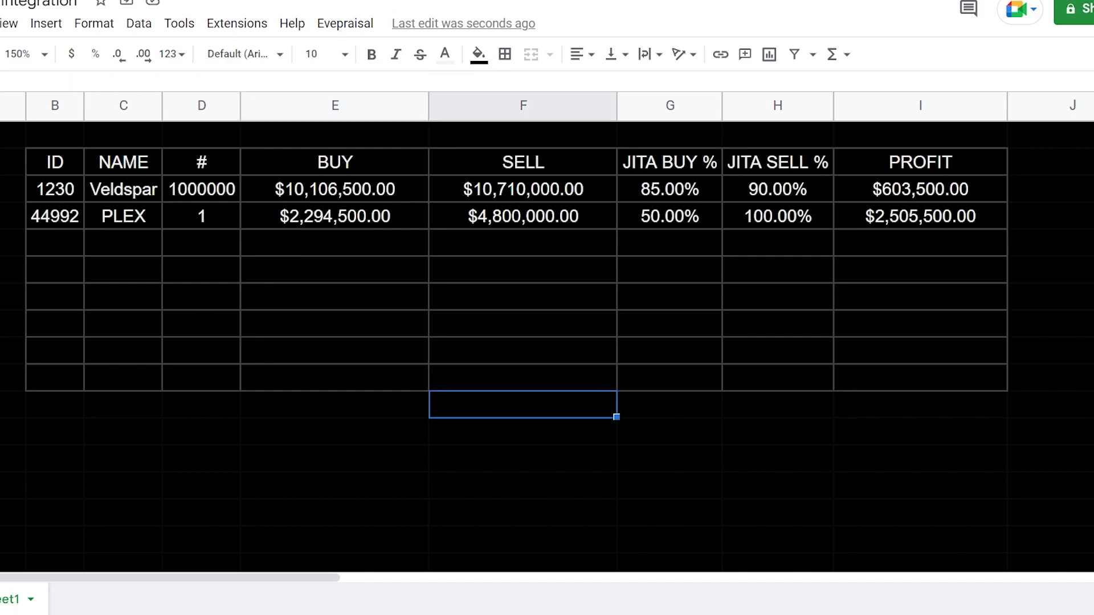